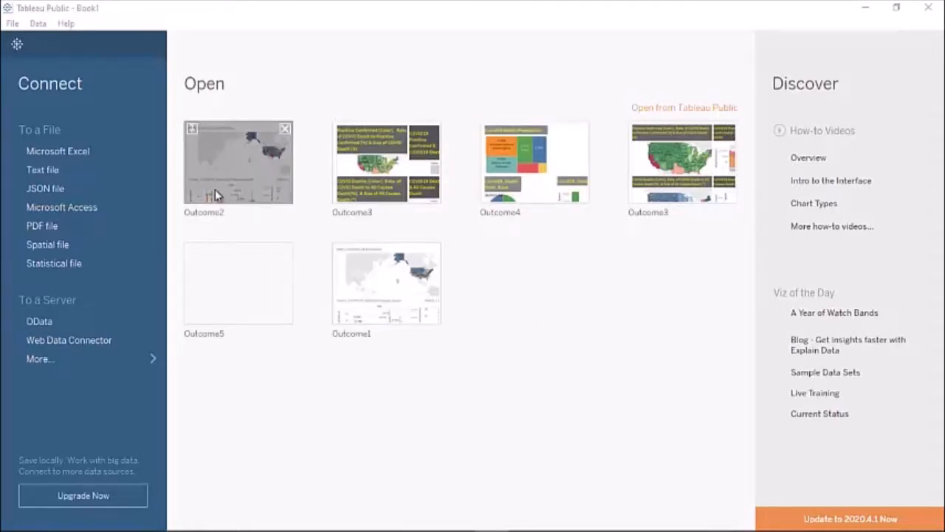
# Open the Outcome2 workbook from Tableau Public and hide all sheets used in Dashboard 1
pyautogui.click(12, 23)
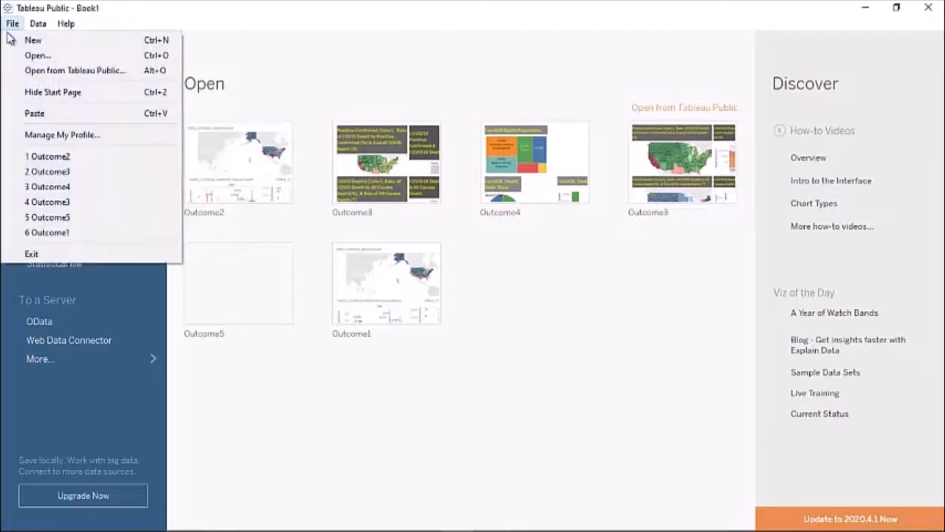
pyautogui.click(41, 67)
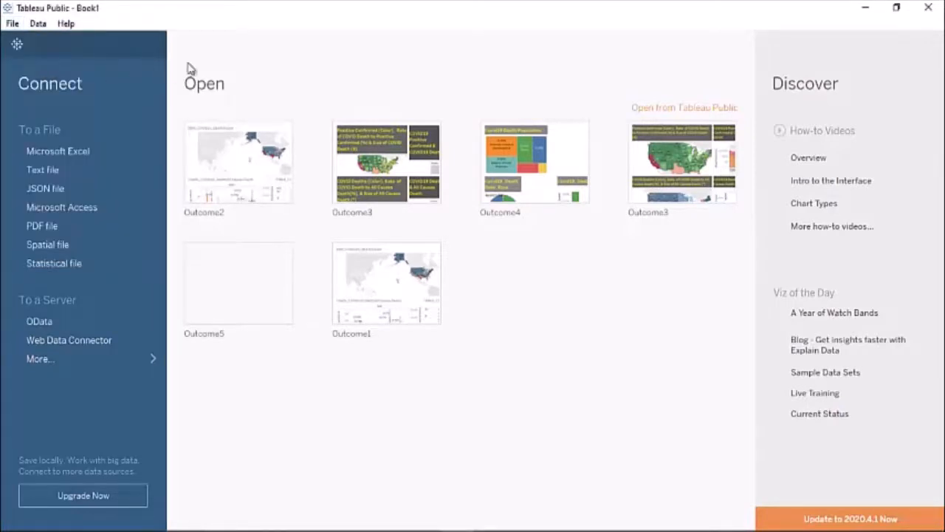
pyautogui.click(264, 130)
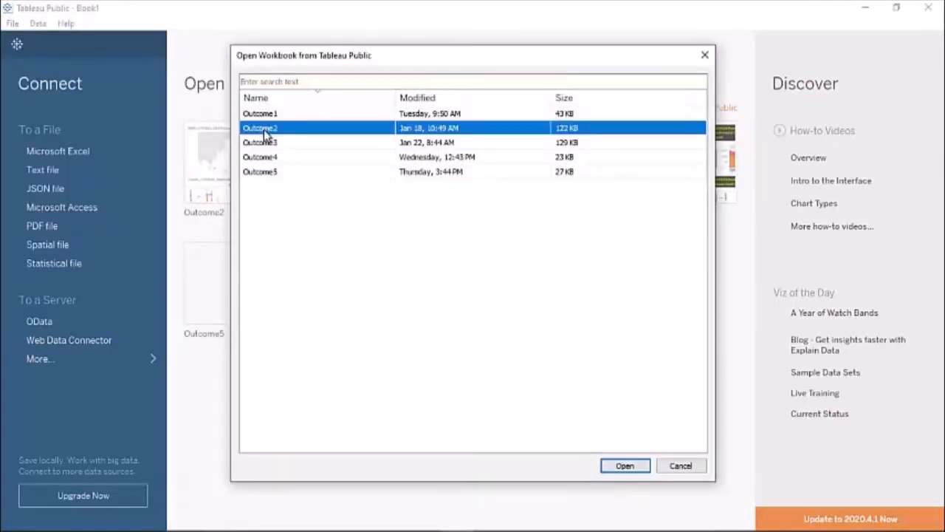
pyautogui.click(619, 467)
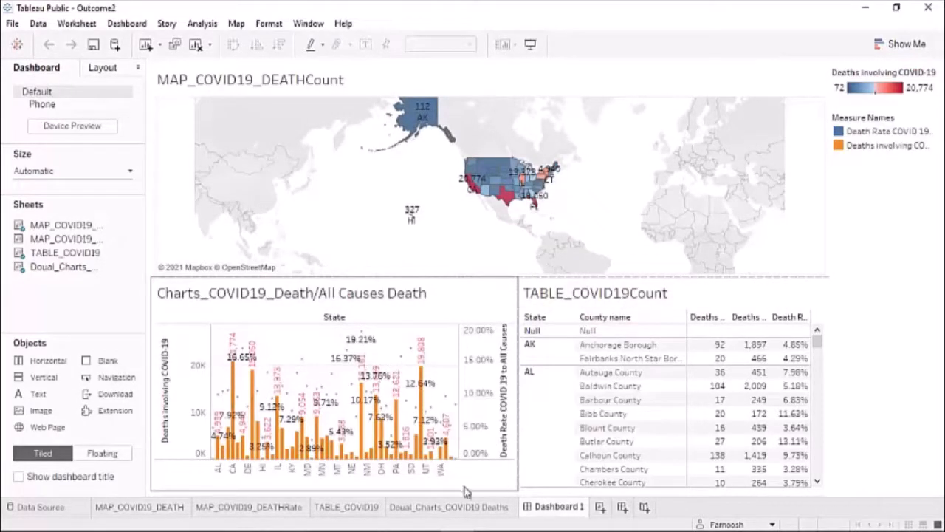
pyautogui.rightClick(563, 509)
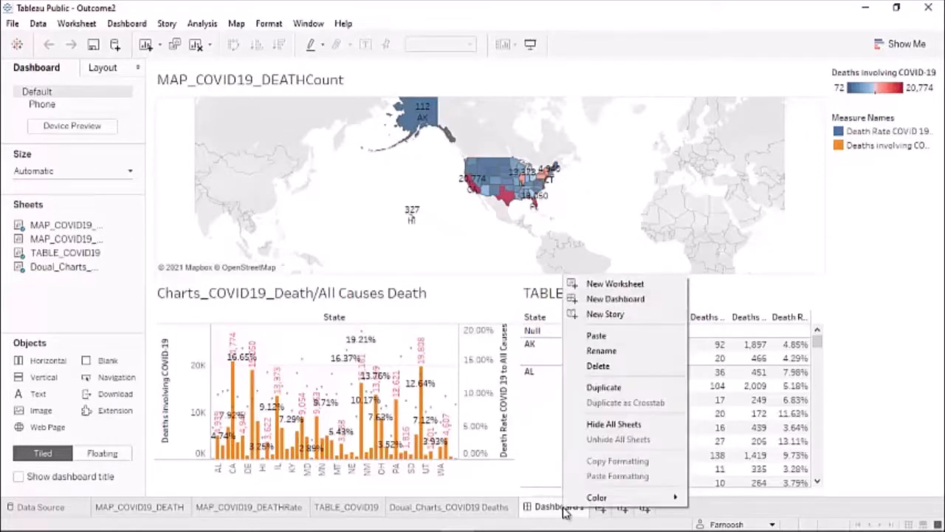
pyautogui.click(613, 424)
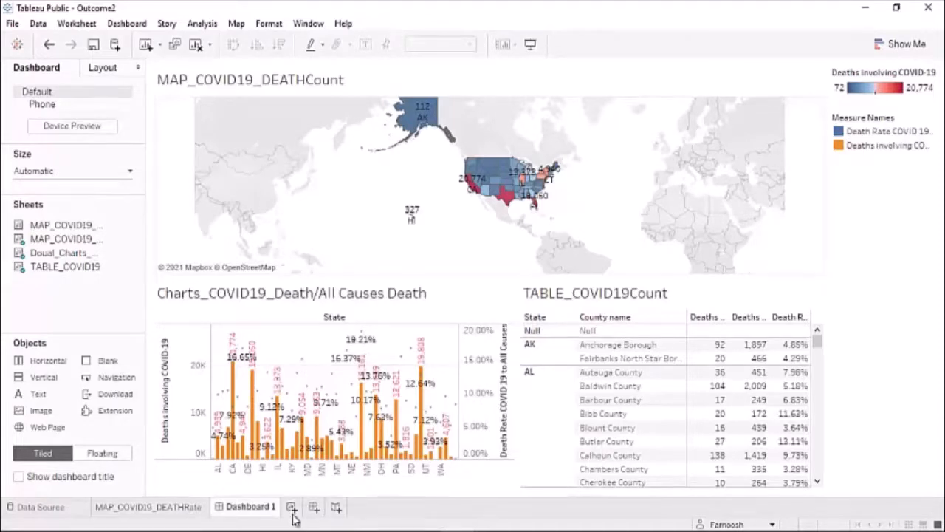
# Add a new worksheet and name it "MAP_COVID Death Rate /Positive Confirmed"
pyautogui.click(293, 508)
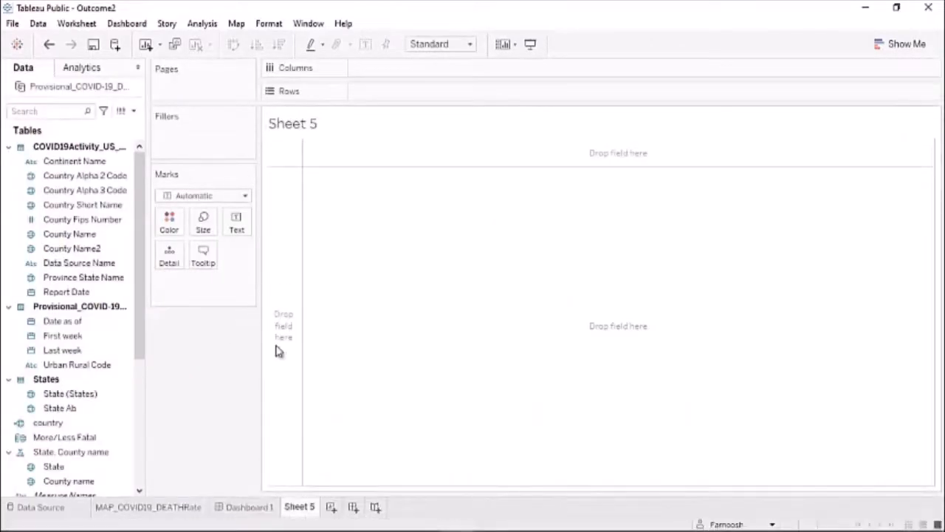
pyautogui.doubleClick(298, 507)
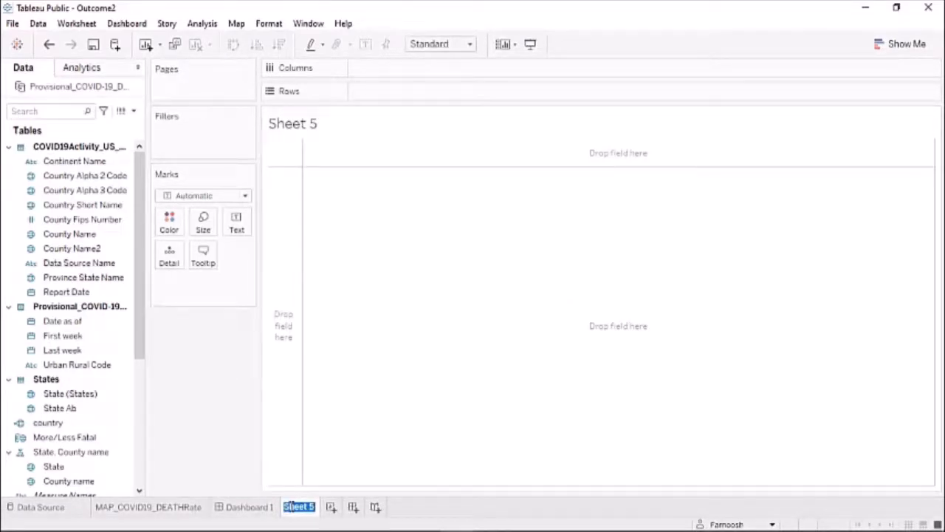
pyautogui.write('MAP_COVID')
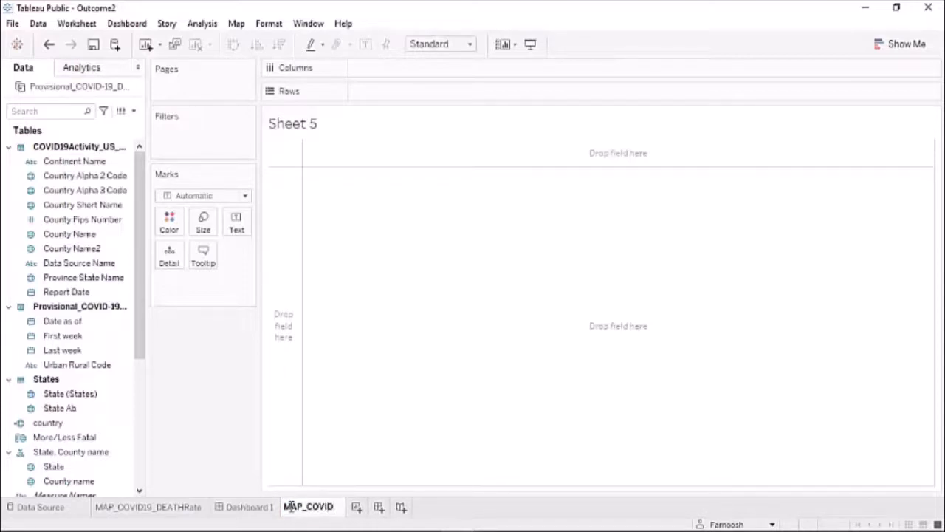
pyautogui.write(' Death')
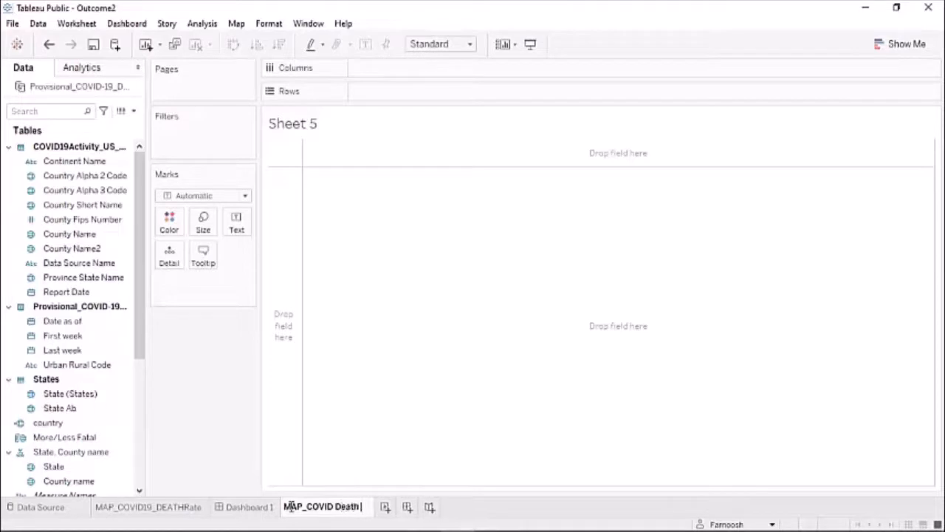
pyautogui.write(' Rate')
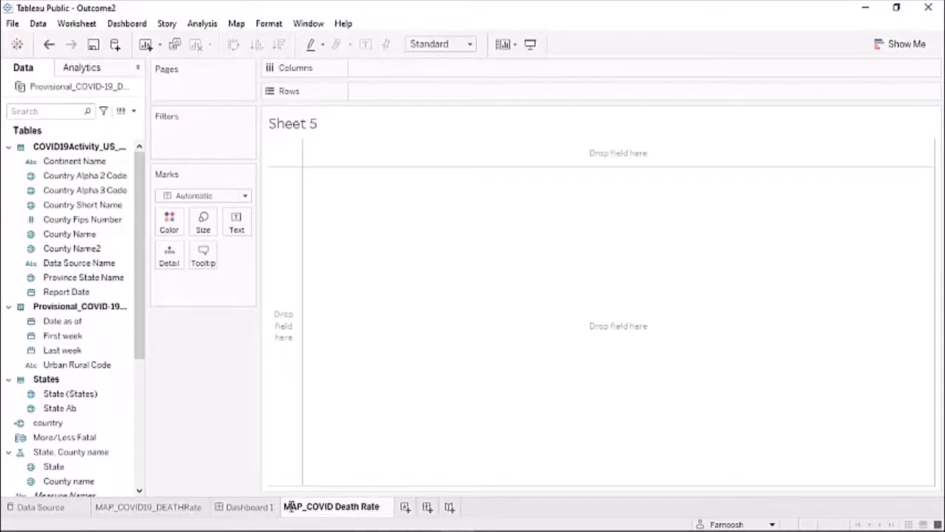
pyautogui.write(' /Positive')
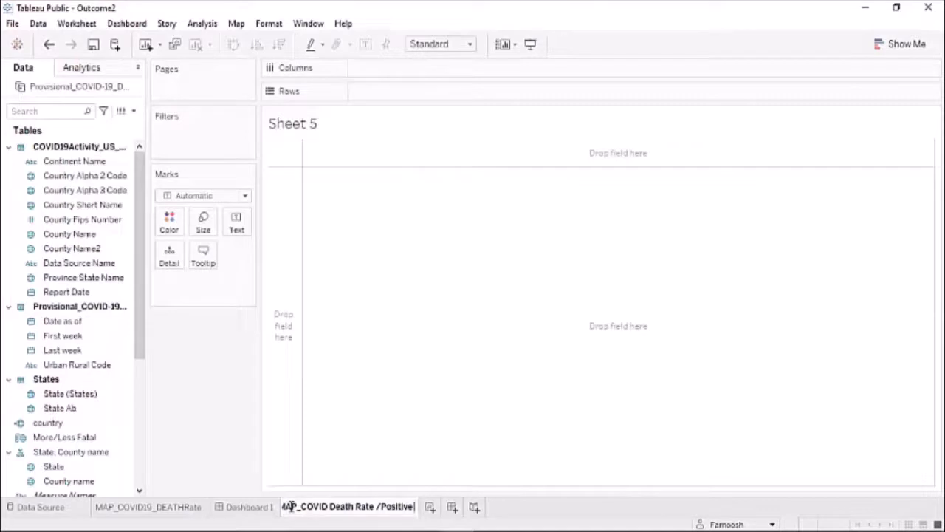
pyautogui.write(' Co')
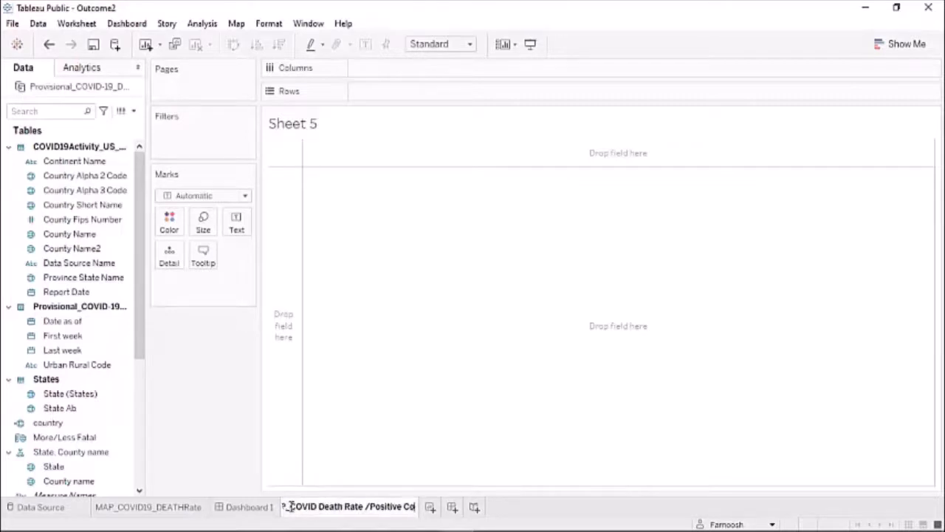
pyautogui.write('nfirmed')
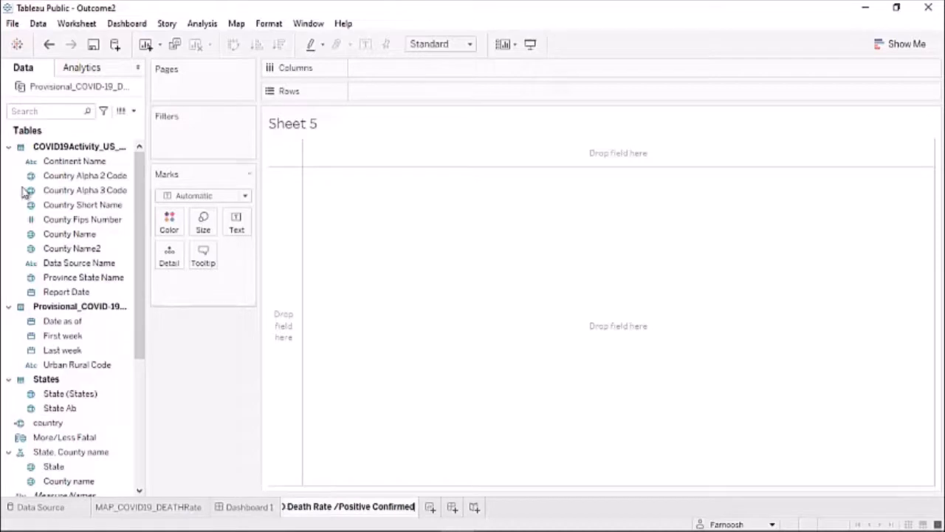
pyautogui.press('Return')
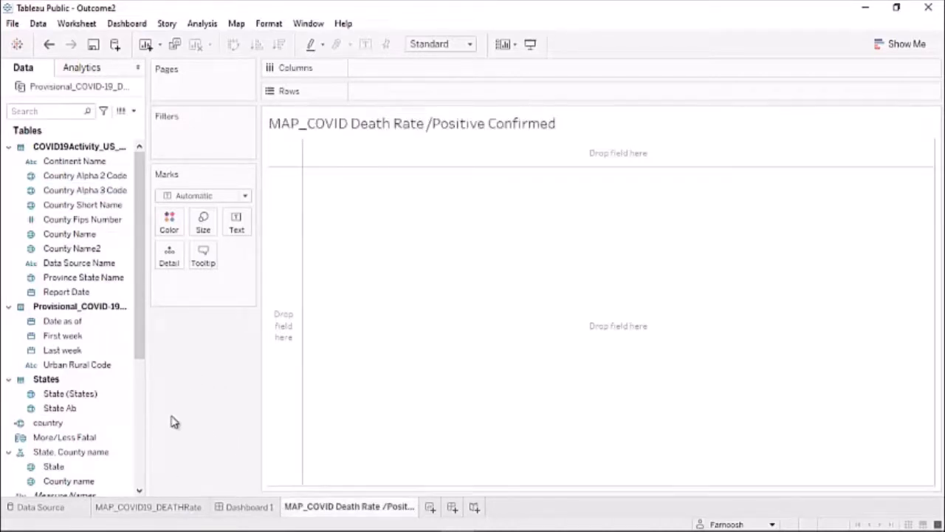
# Create a calculated field named "Death Rate Covid19 to Positive Cases"
pyautogui.click(134, 110)
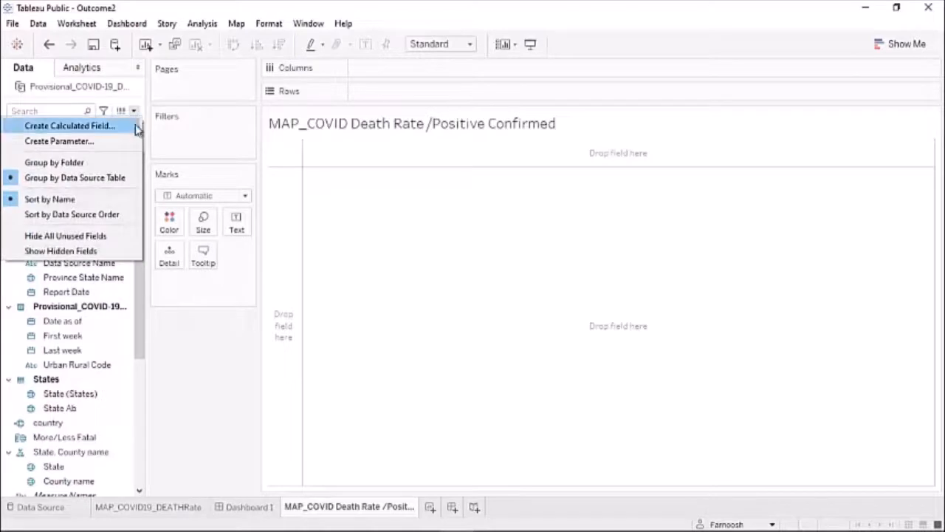
pyautogui.click(35, 130)
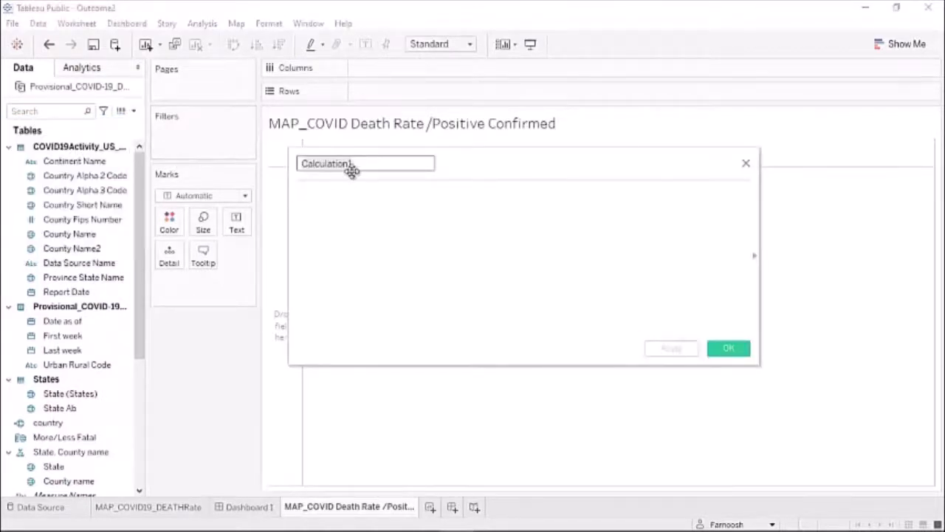
pyautogui.press('BackSpace')
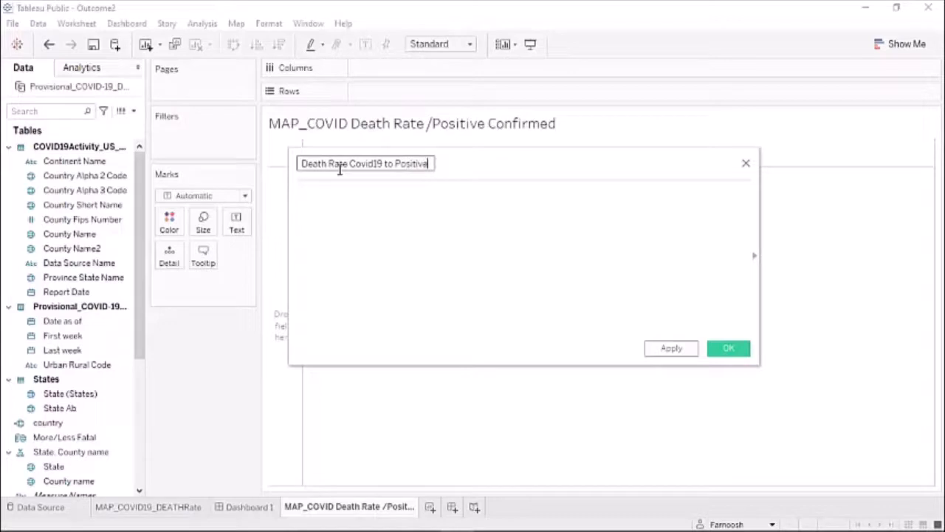
pyautogui.write('Cases')
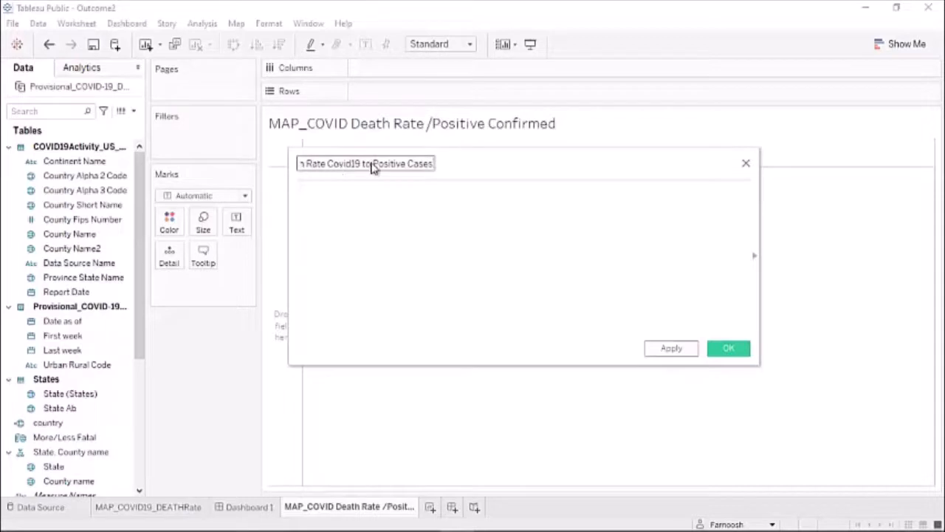
# Enter SUM([Deaths involving COVID-19]) as the numerator of the calculated field's formula
pyautogui.click(340, 203)
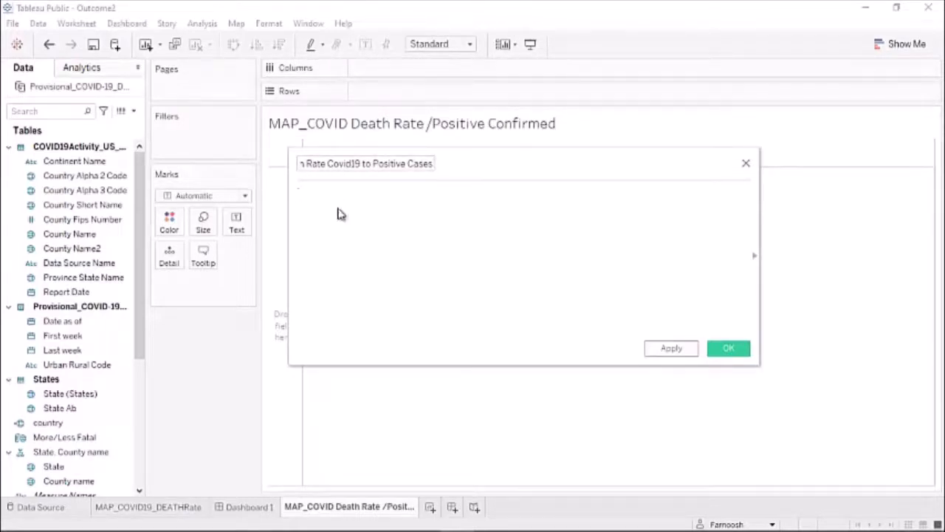
pyautogui.write('Sum')
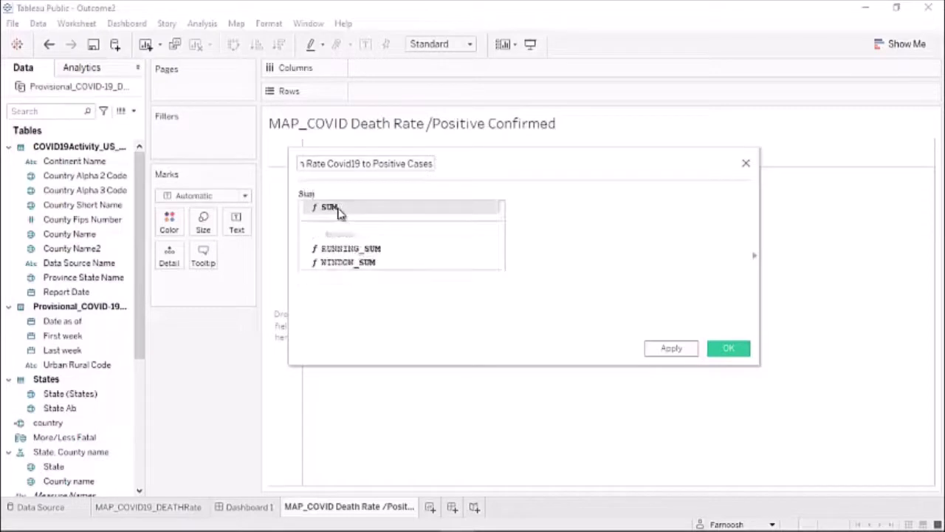
pyautogui.doubleClick(331, 207)
pyautogui.write('[')
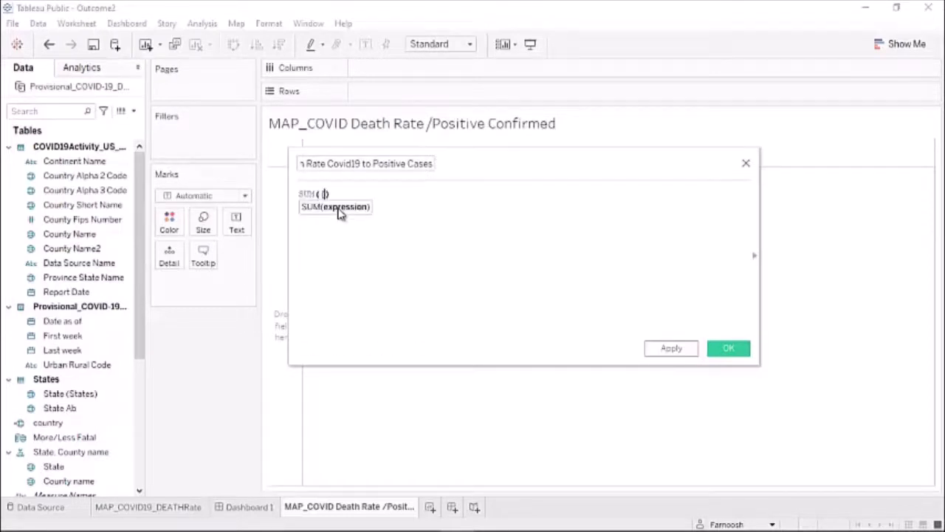
pyautogui.write('deth')
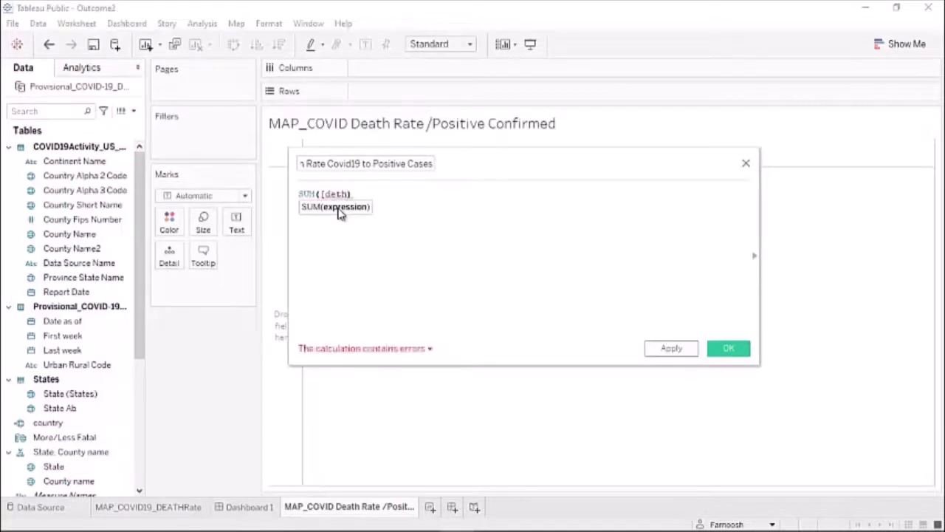
pyautogui.press('BackSpace')
pyautogui.press('BackSpace')
pyautogui.press('BackSpace')
pyautogui.press('BackSpace')
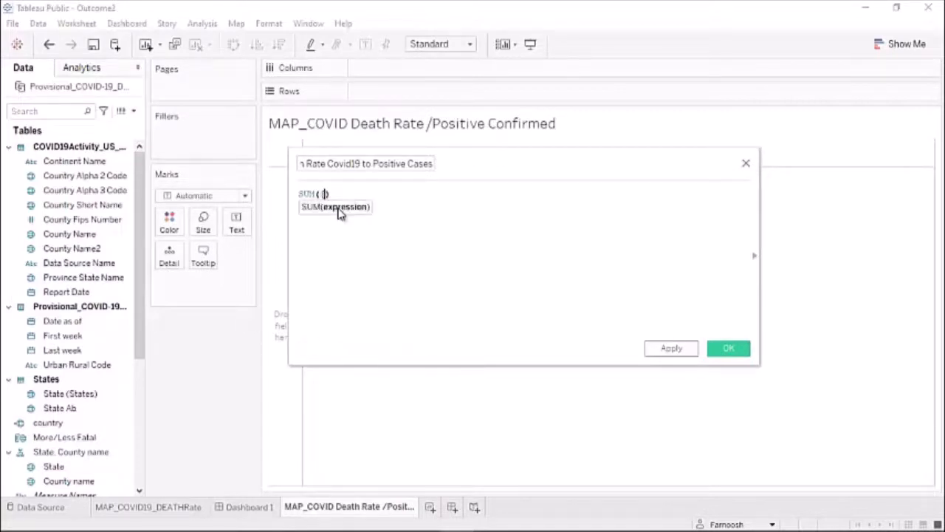
pyautogui.write('Deth')
pyautogui.press('BackSpace')
pyautogui.press('BackSpace')
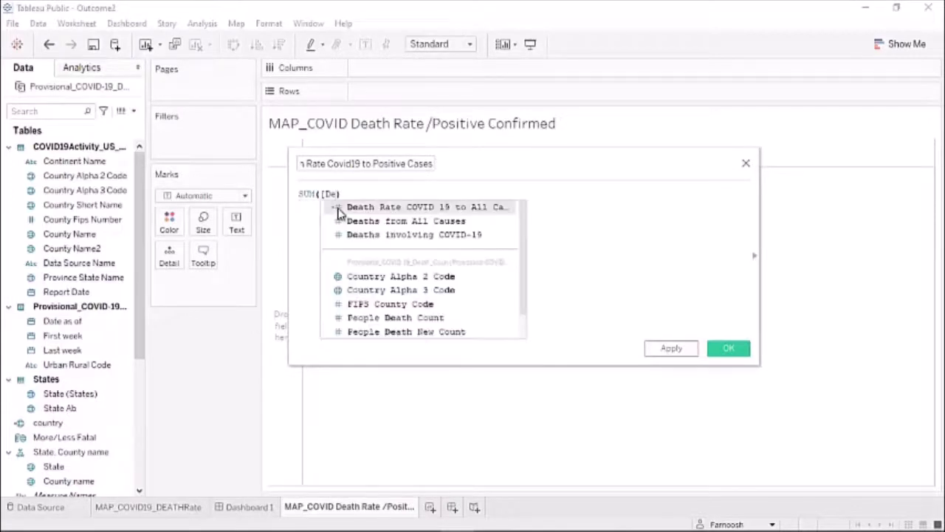
pyautogui.press('Down')
pyautogui.press('Down')
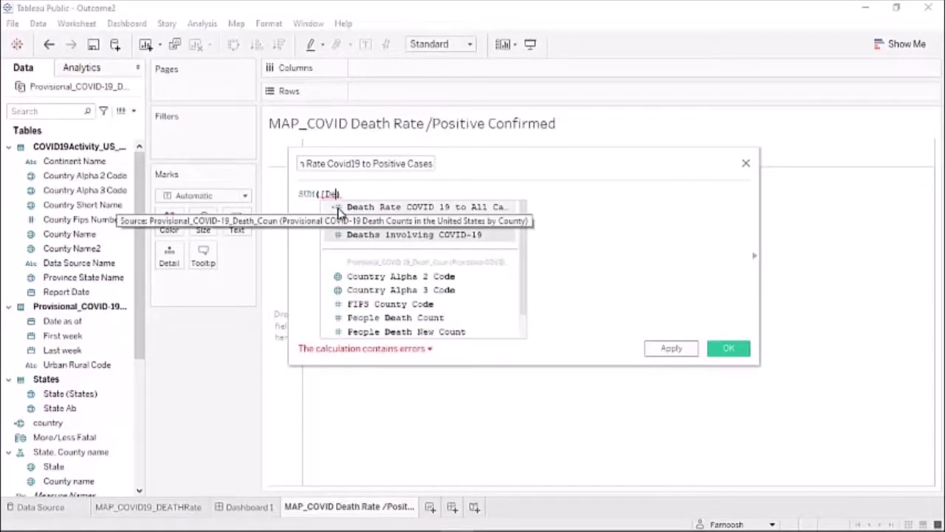
pyautogui.press('Return')
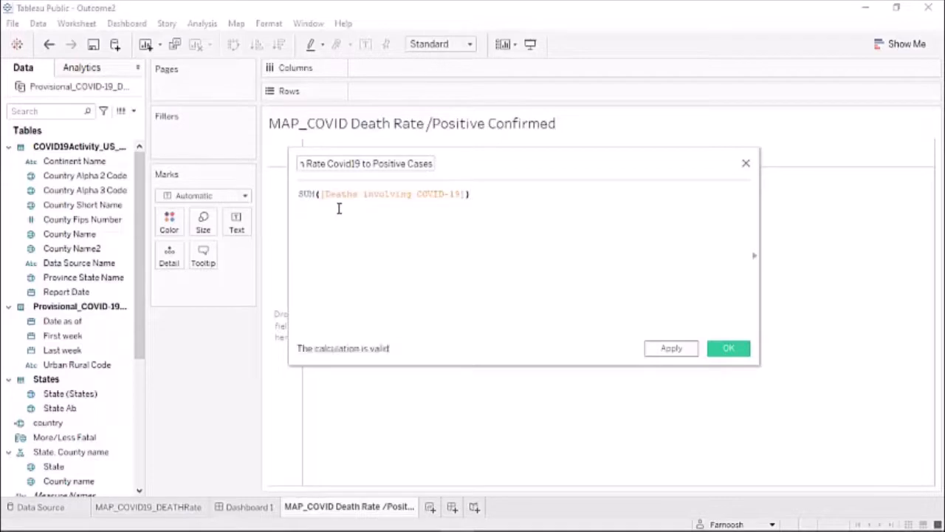
# Divide the formula by SUM([People Positive Cases Count]) and save the calculated field
pyautogui.write('/Su')
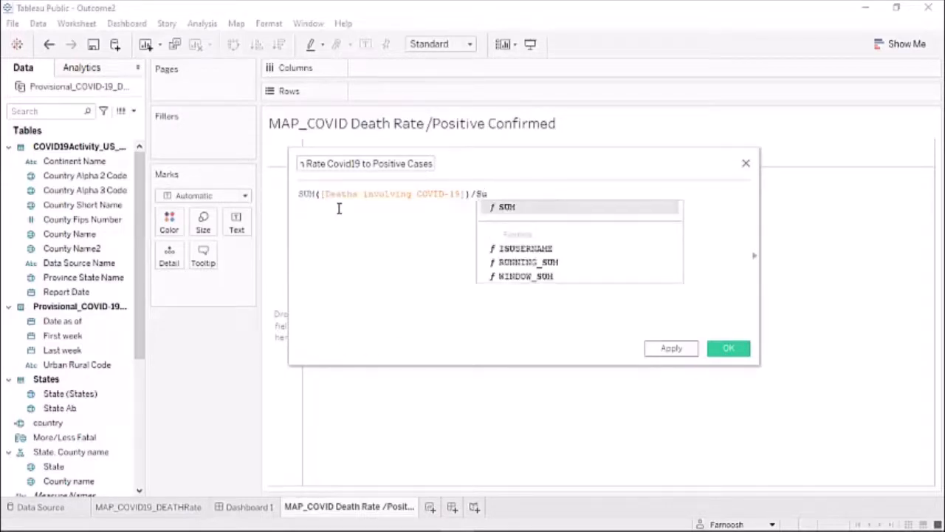
pyautogui.press('Return')
pyautogui.write('[')
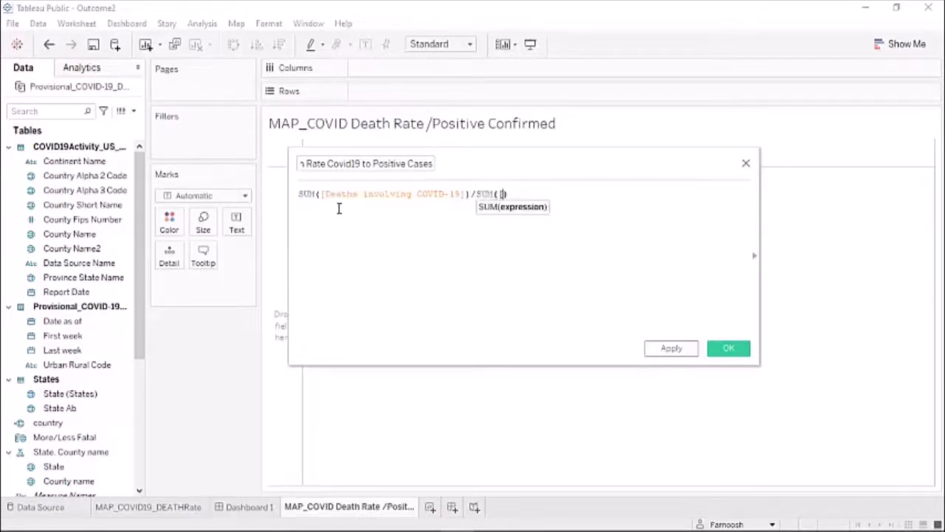
pyautogui.write('P')
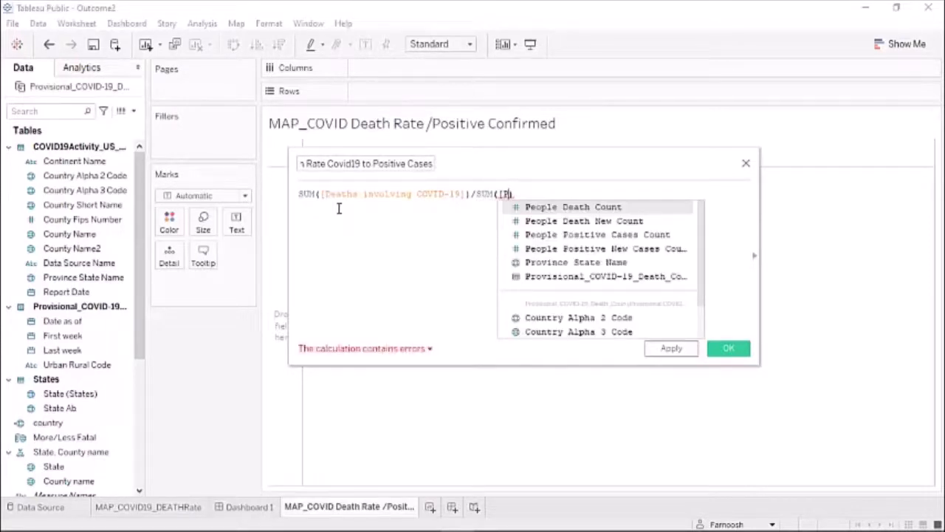
pyautogui.write('e')
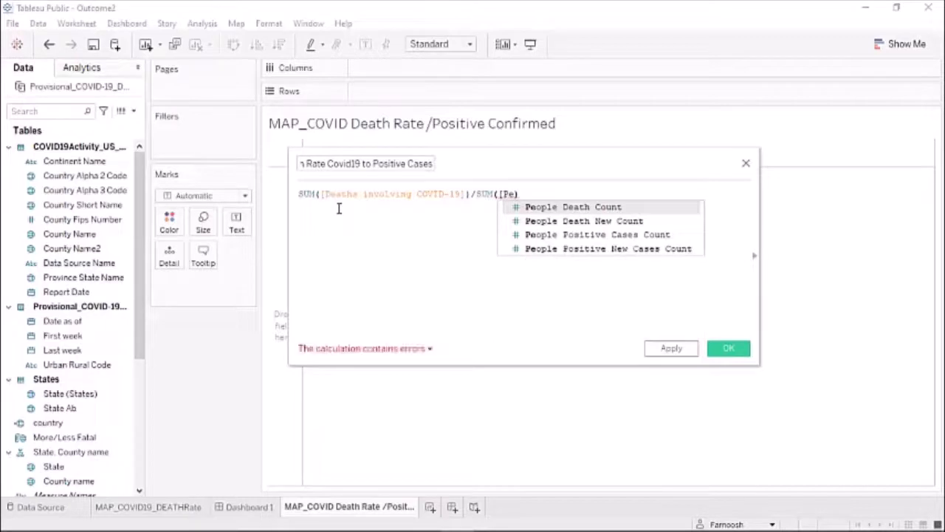
pyautogui.press('Down')
pyautogui.press('Down')
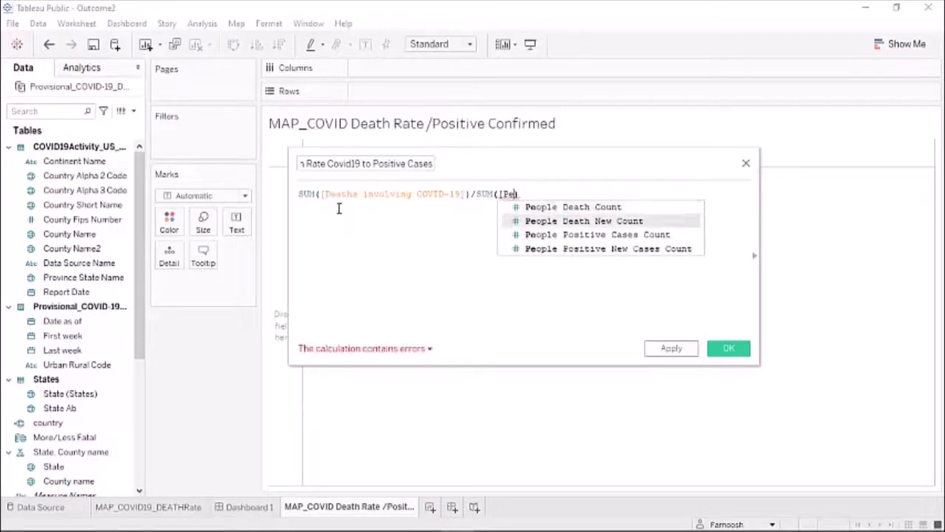
pyautogui.press('Return')
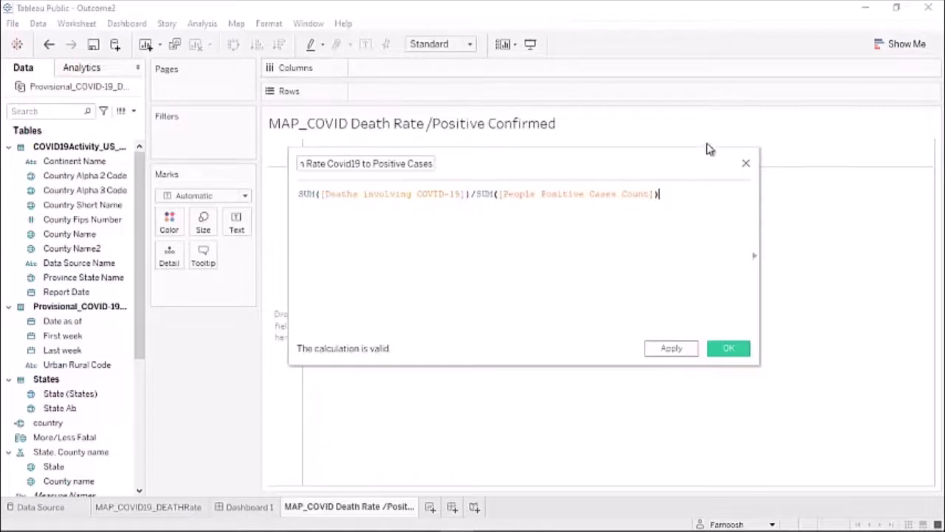
pyautogui.click(731, 354)
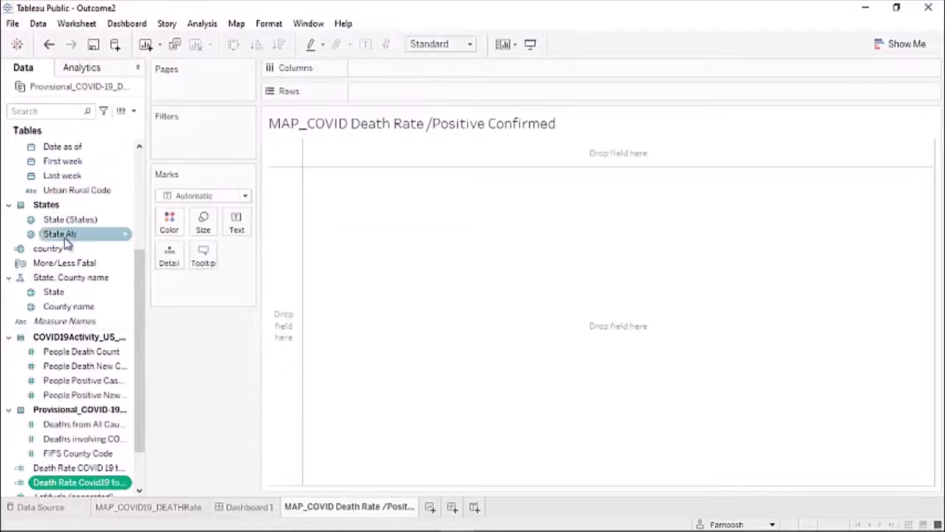
# Place Longitude (generated) on Columns and Latitude (generated) on Rows to build the base map
pyautogui.scroll(-2, 67, 435)
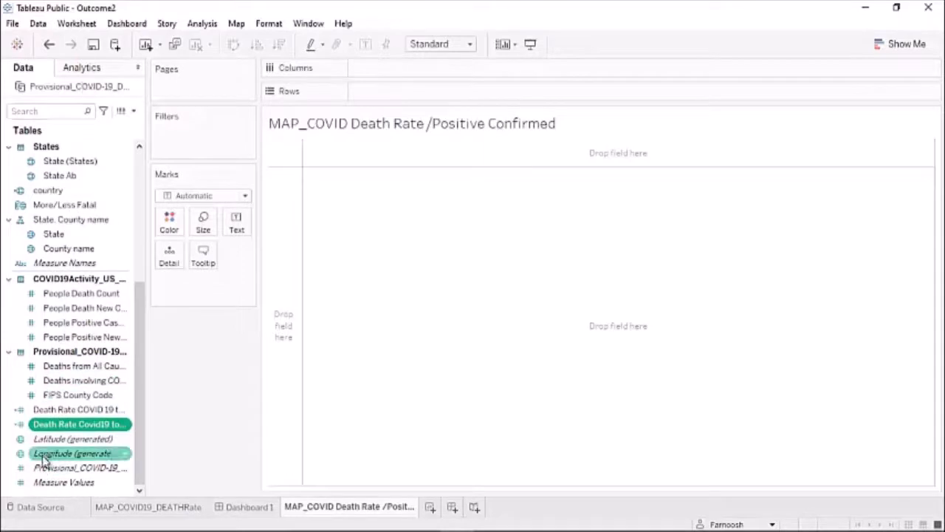
pyautogui.moveTo(42, 461); pyautogui.dragTo(412, 82)
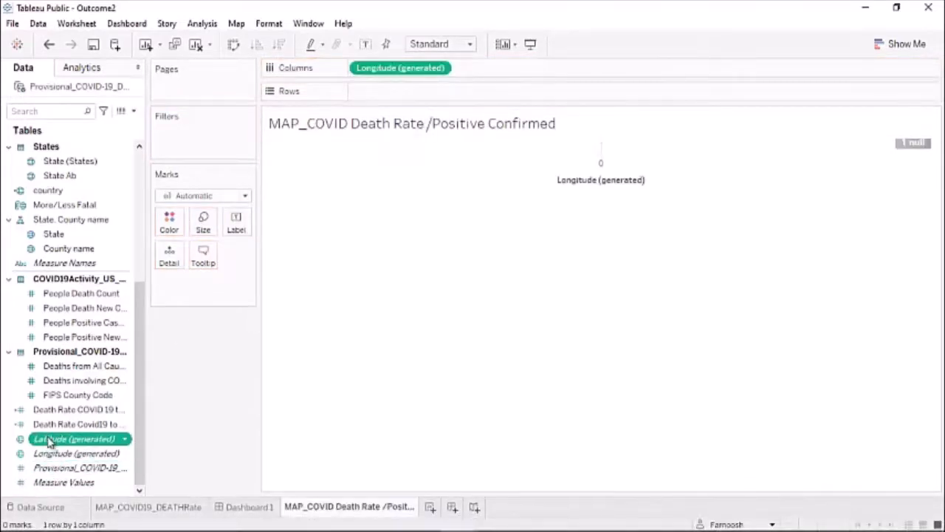
pyautogui.moveTo(46, 438); pyautogui.dragTo(410, 97)
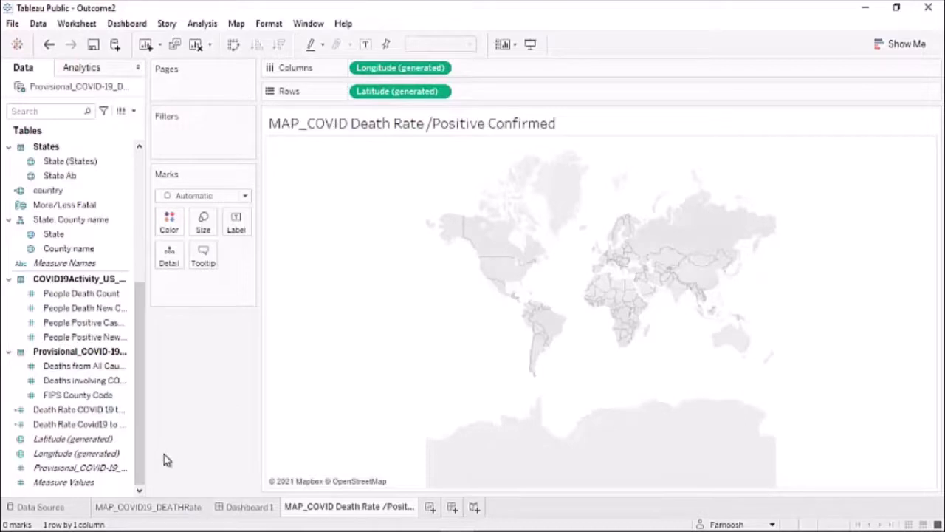
# Add State, country and Deaths involving COVID-19 to the marks as detail
pyautogui.moveTo(51, 233); pyautogui.dragTo(168, 258)
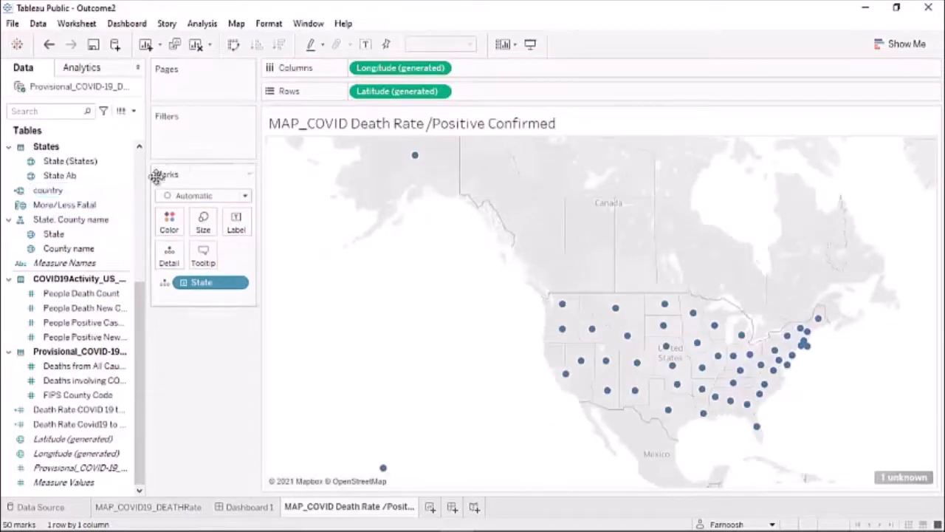
pyautogui.moveTo(52, 194); pyautogui.dragTo(169, 279)
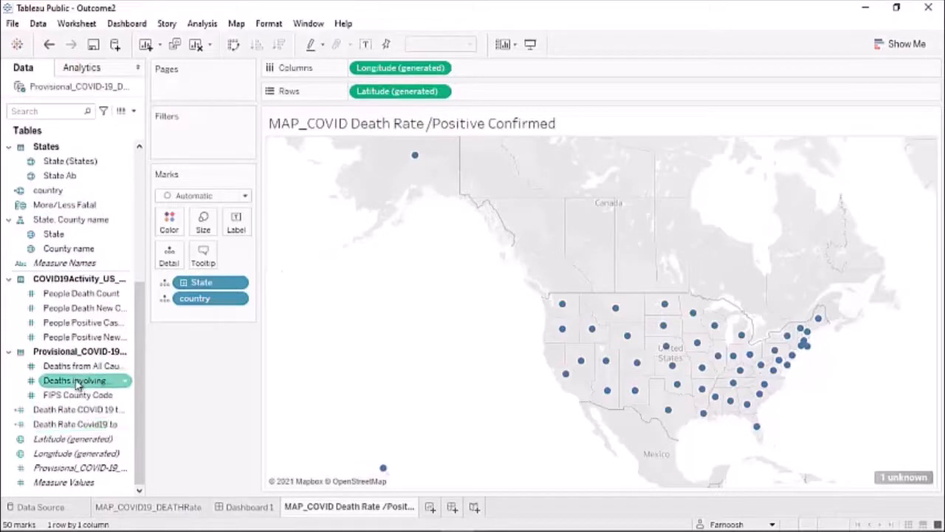
pyautogui.moveTo(77, 379); pyautogui.dragTo(156, 367)
pyautogui.moveTo(184, 263); pyautogui.dragTo(182, 260)
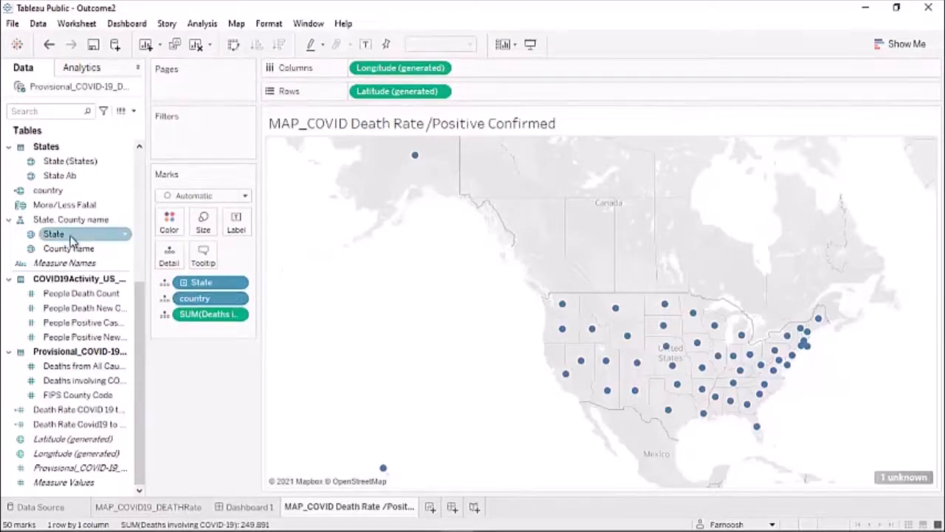
# Label the map marks with State and the calculated field Death Rate Covid19 to Positive Cases
pyautogui.moveTo(70, 235); pyautogui.dragTo(238, 234)
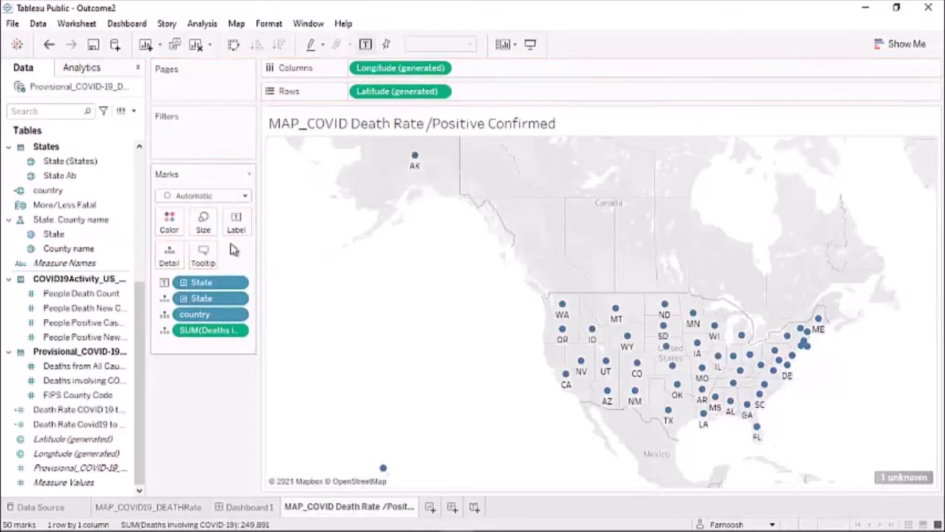
pyautogui.click(74, 423)
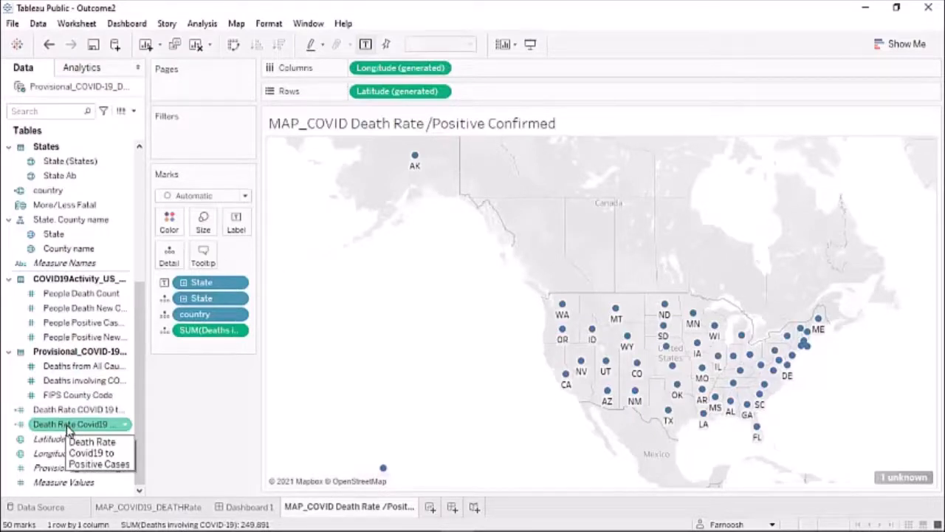
pyautogui.moveTo(74, 428); pyautogui.dragTo(238, 271)
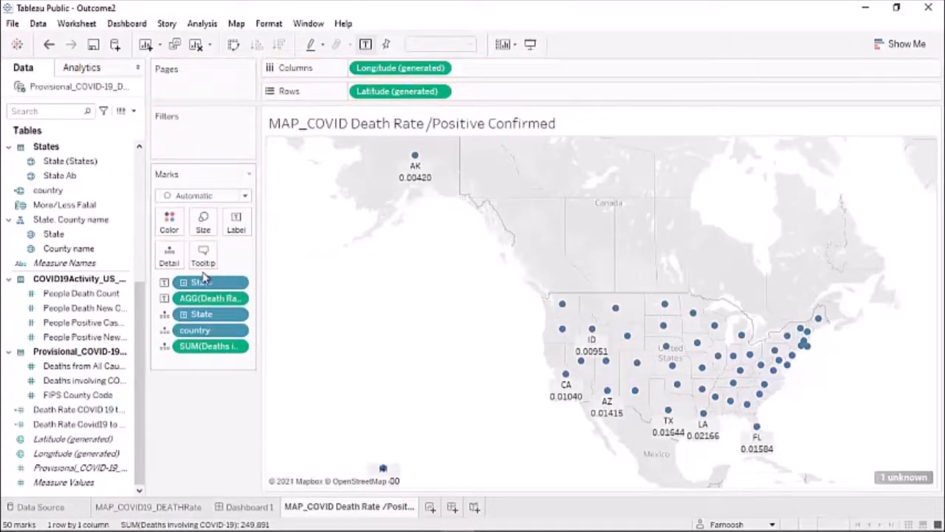
# Color the states on the map by People Positive Cases Count
pyautogui.click(101, 309)
pyautogui.click(82, 324)
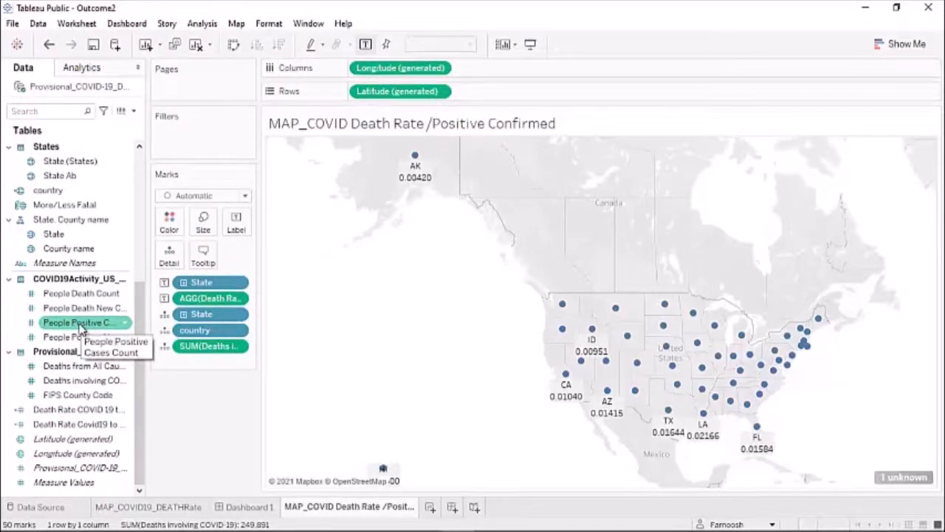
pyautogui.moveTo(81, 327); pyautogui.dragTo(169, 223)
# Set the People Positive Cases Count colors to the Red-Green Diverging palette, reversed so that high counts are red
pyautogui.click(169, 221)
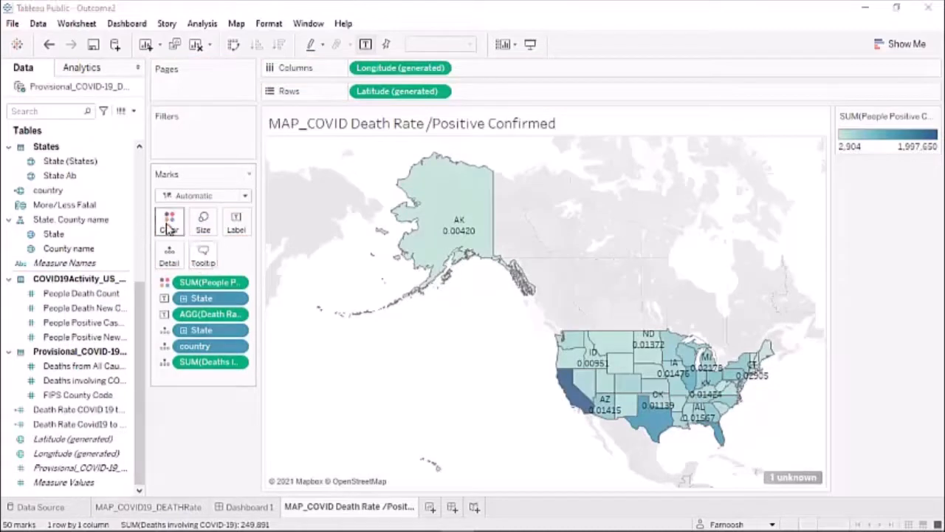
pyautogui.click(211, 266)
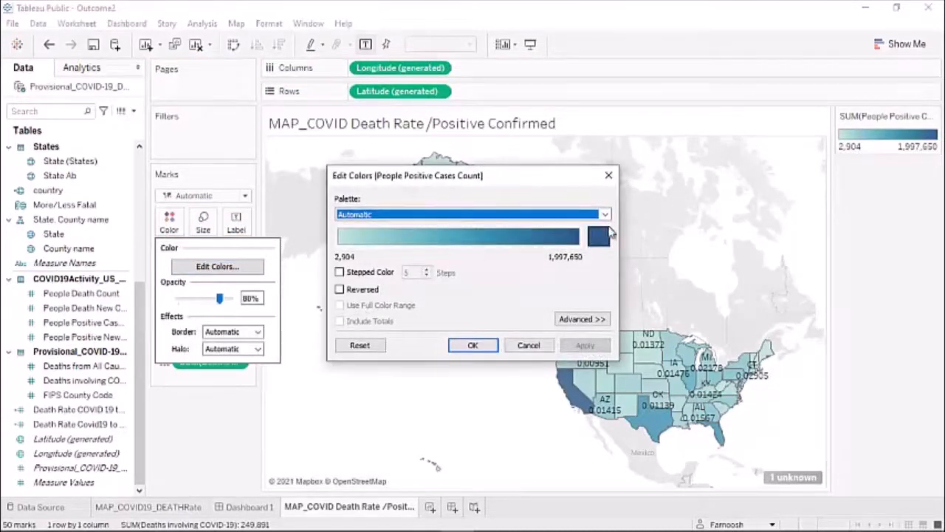
pyautogui.click(605, 214)
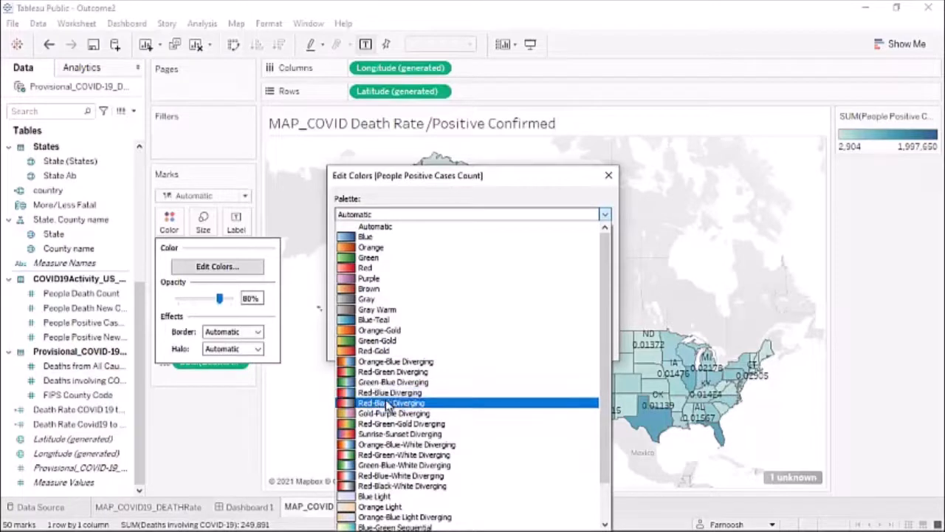
pyautogui.click(392, 372)
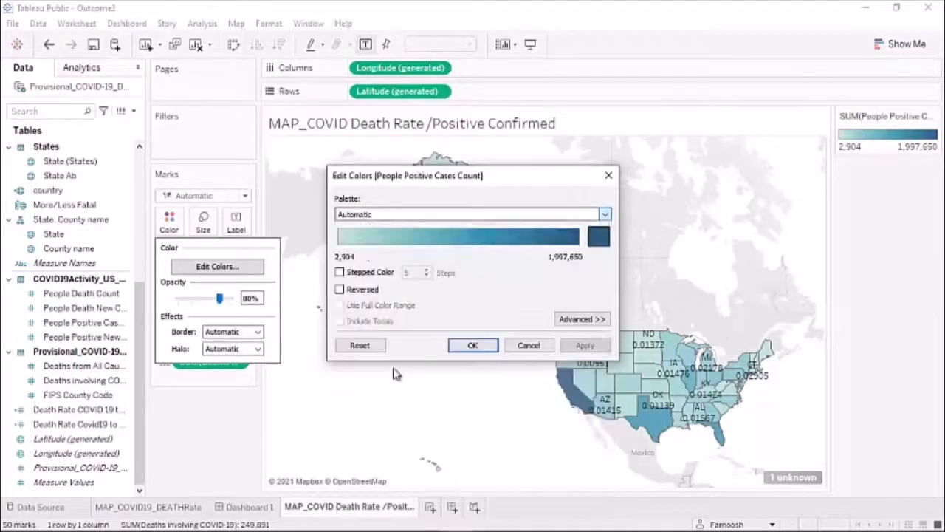
pyautogui.click(341, 290)
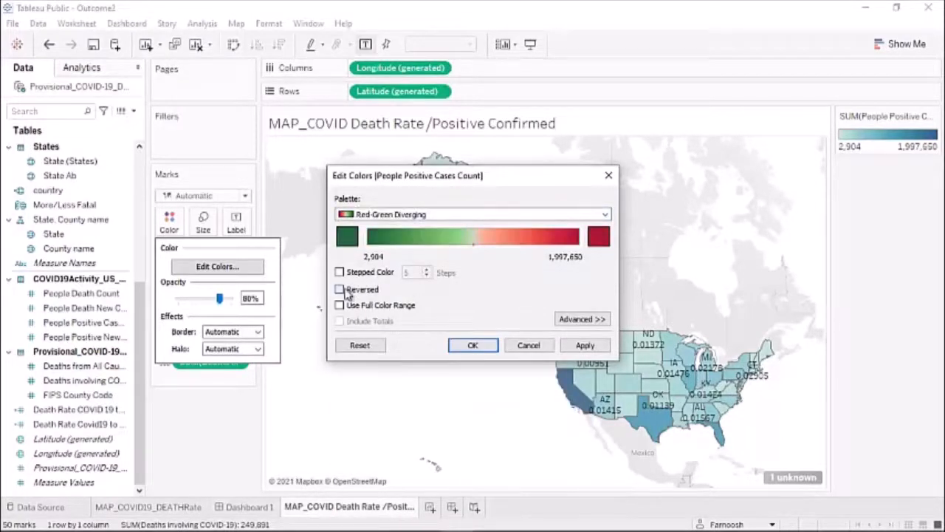
pyautogui.click(474, 345)
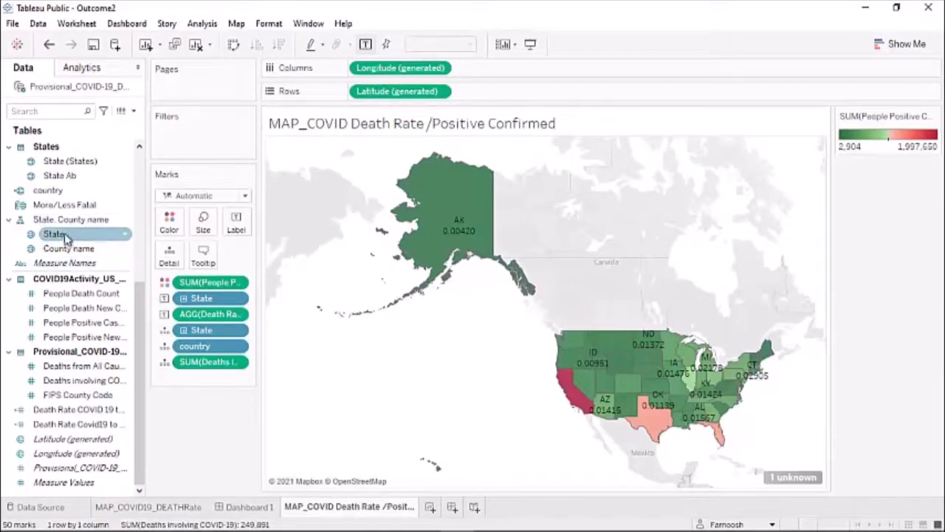
# Add a State filter with every value except Null and a More/Less Fatal filter that uses all values
pyautogui.moveTo(65, 236); pyautogui.dragTo(212, 163)
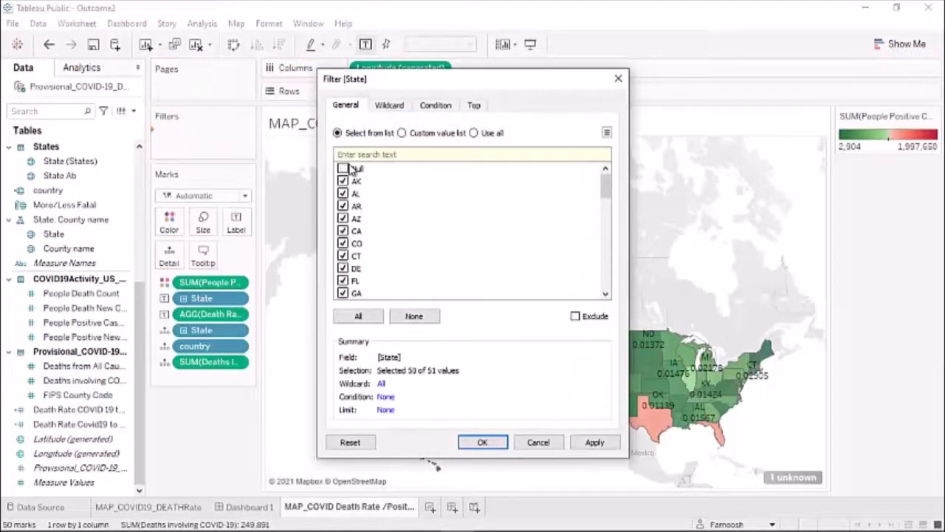
pyautogui.click(468, 442)
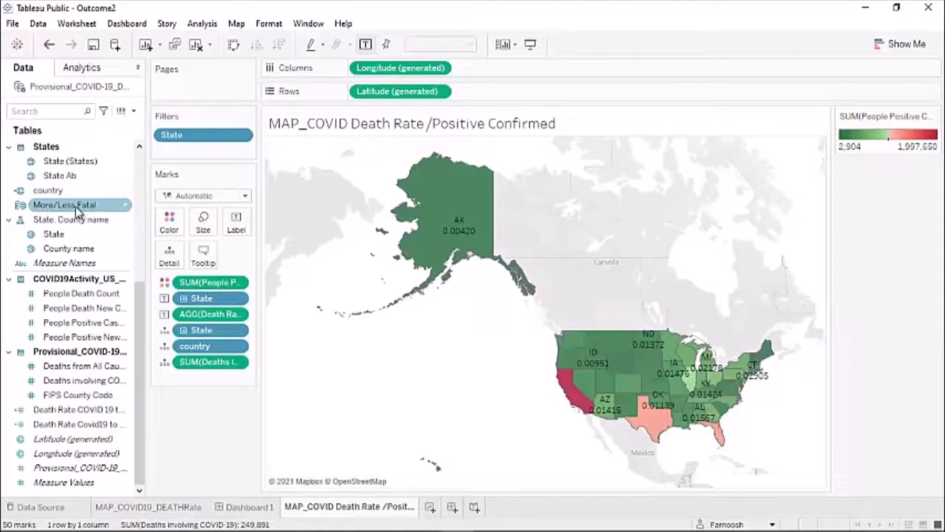
pyautogui.moveTo(77, 210); pyautogui.dragTo(221, 160)
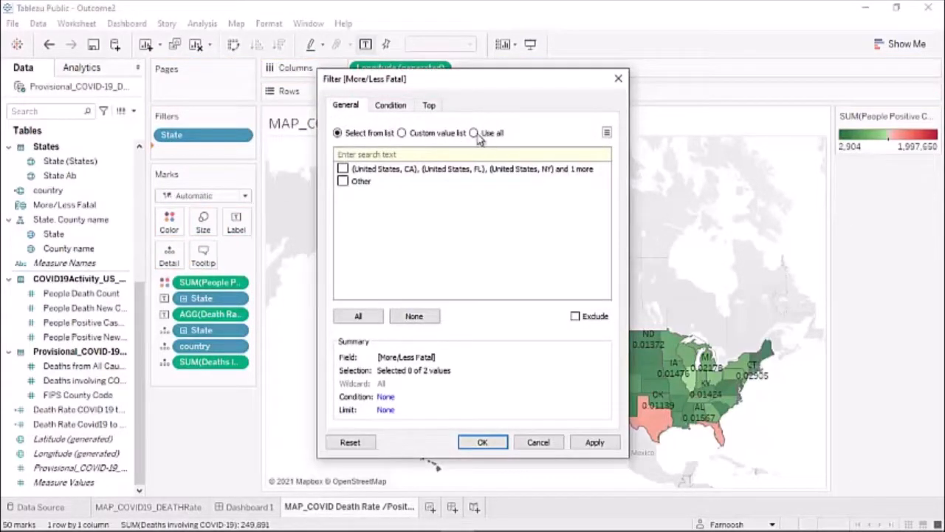
pyautogui.click(474, 133)
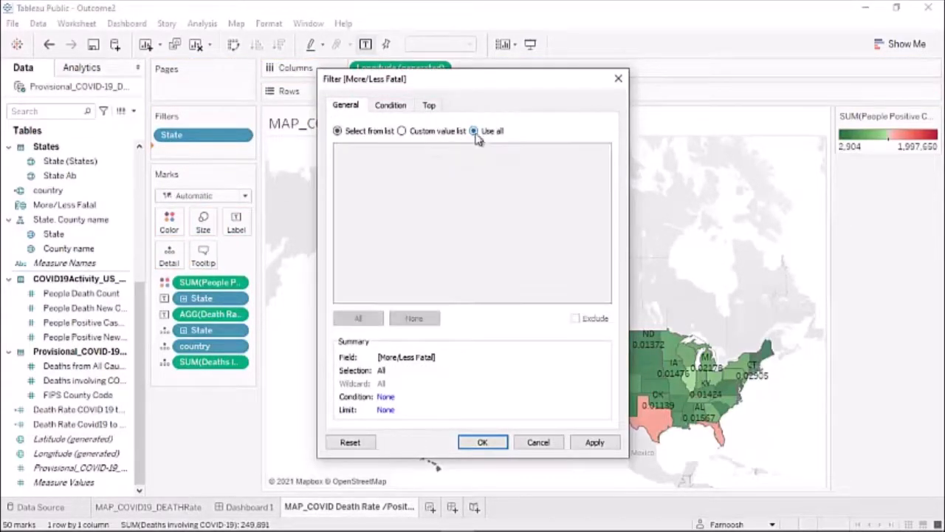
pyautogui.click(470, 443)
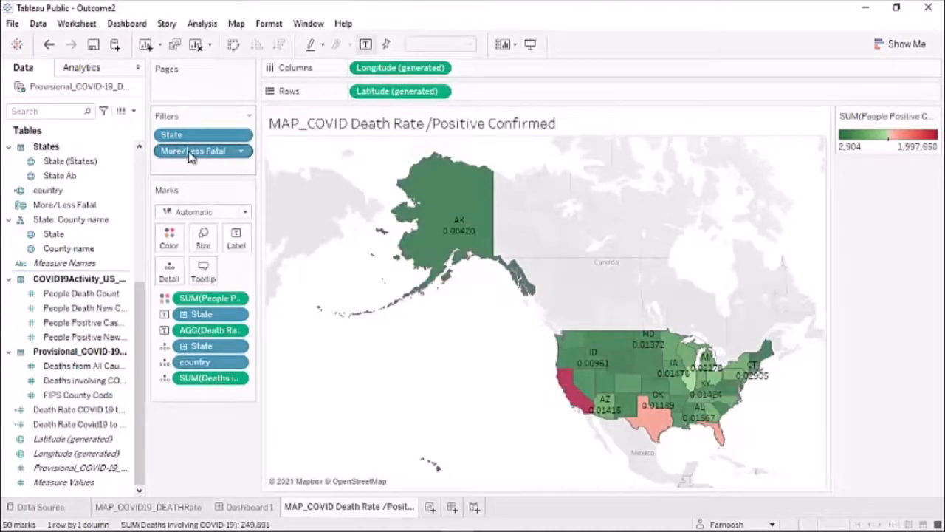
# Apply the More/Less Fatal filter to all worksheets using this data source
pyautogui.click(244, 152)
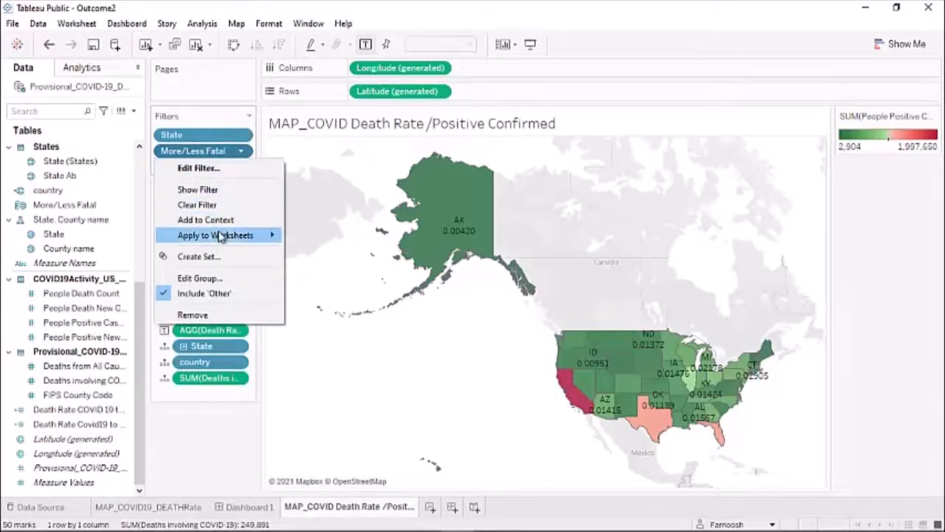
pyautogui.moveTo(194, 241)
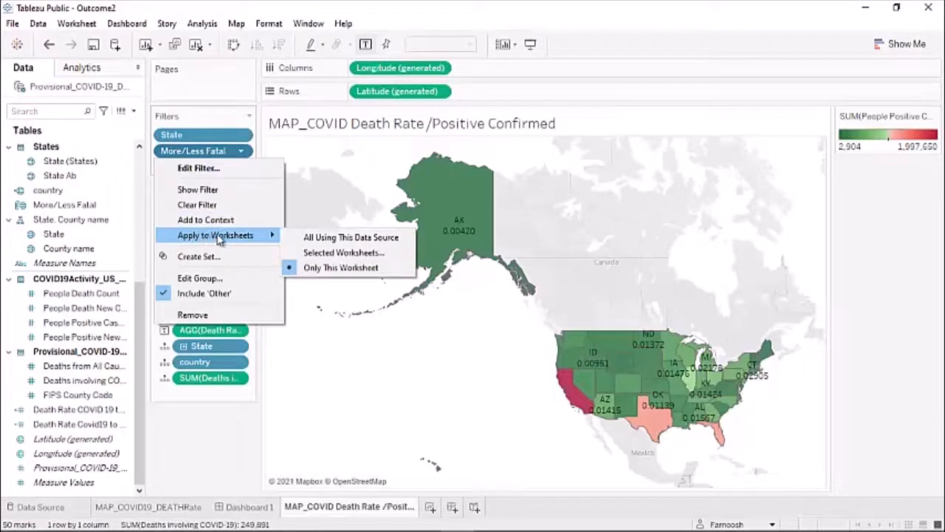
pyautogui.click(319, 238)
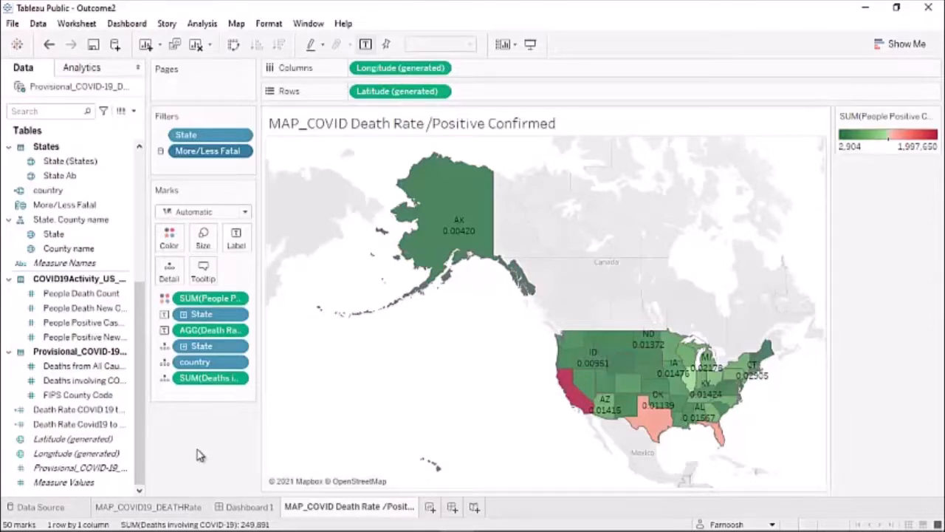
# Add a second Latitude (generated) to Rows and combine both maps as a dual axis
pyautogui.click(89, 466)
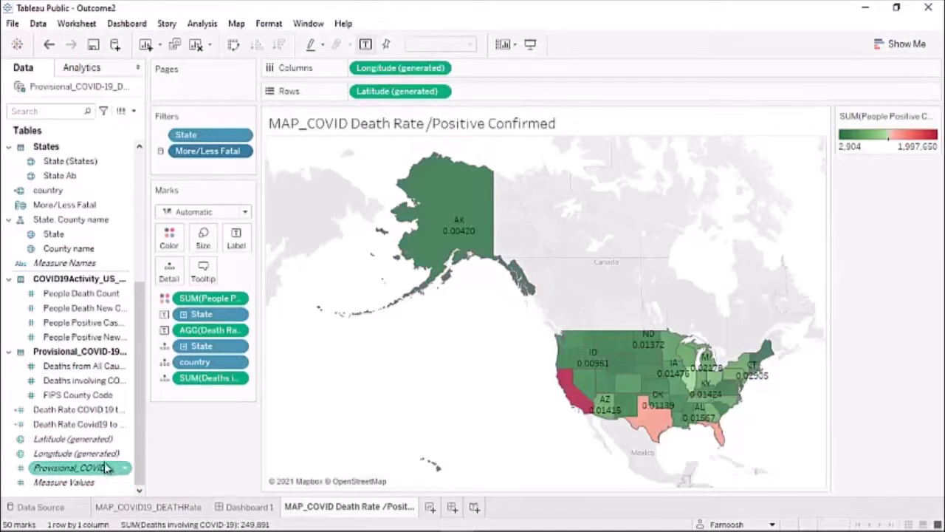
pyautogui.moveTo(78, 479); pyautogui.dragTo(462, 99)
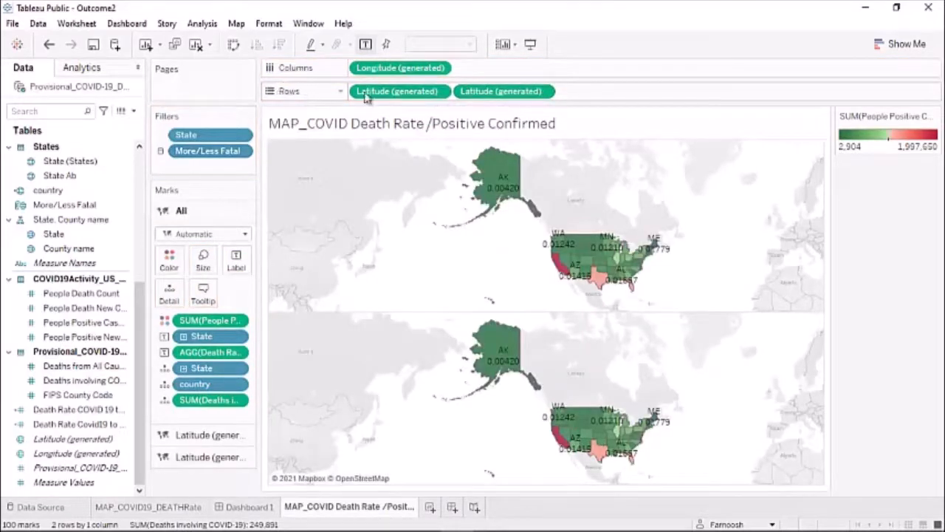
pyautogui.click(543, 91)
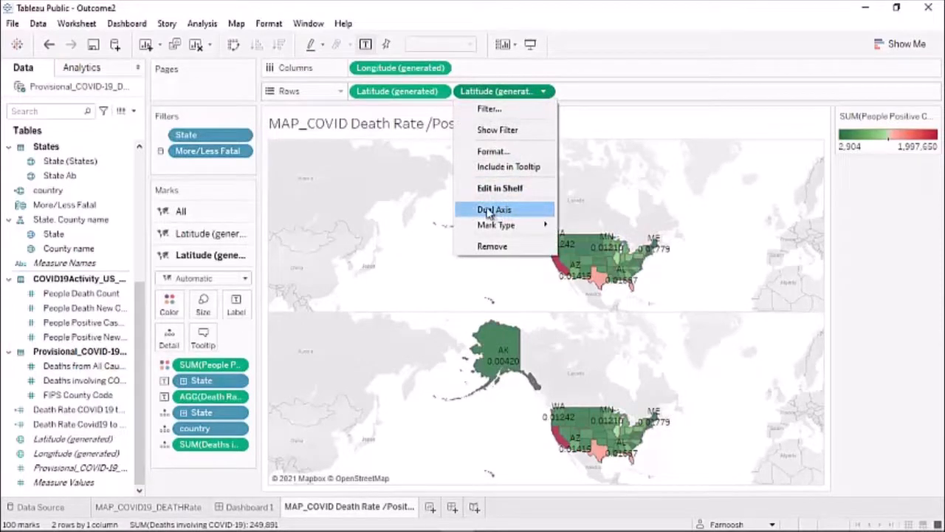
pyautogui.click(487, 212)
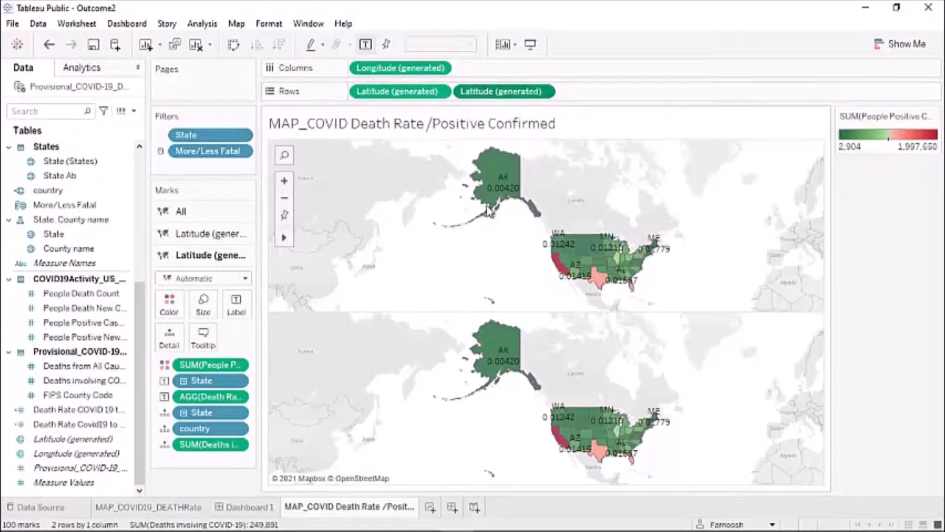
# Remove the People Positive Cases Count color and the State and death rate labels from the second Latitude layer's marks
pyautogui.click(196, 254)
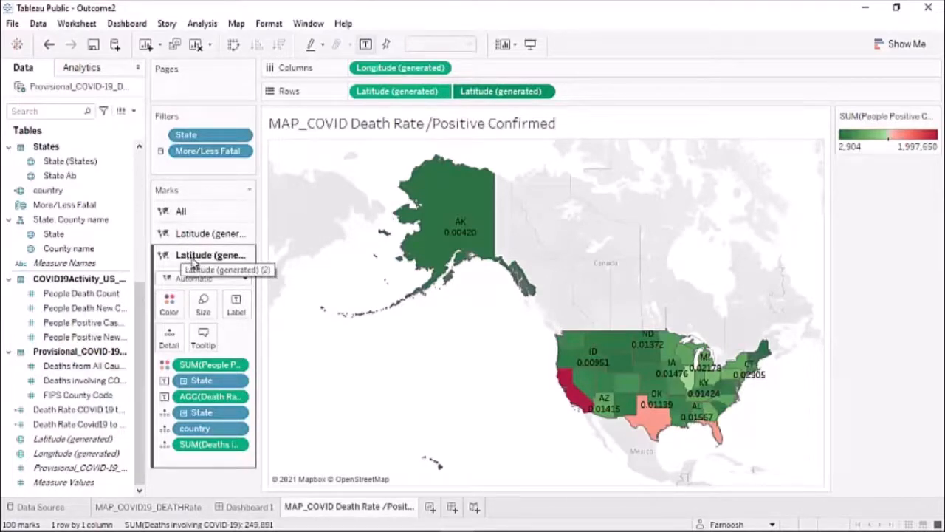
pyautogui.click(198, 234)
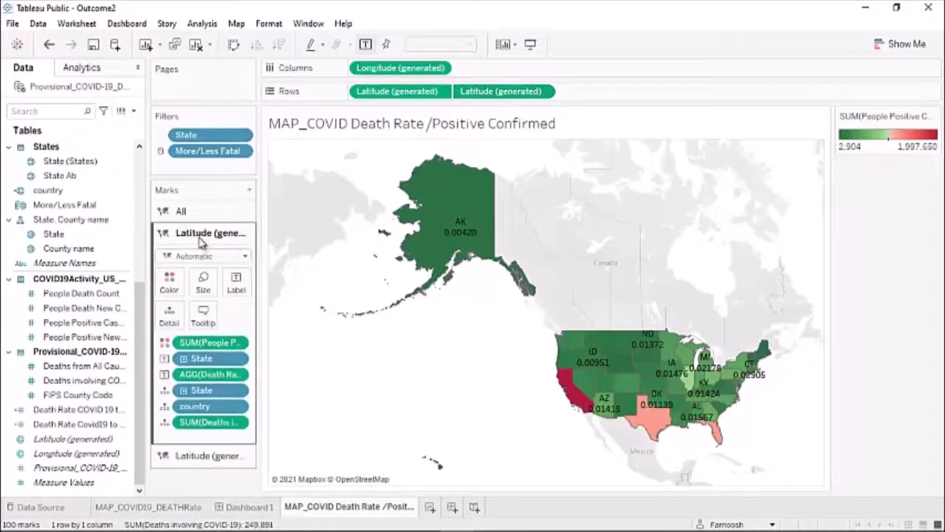
pyautogui.click(189, 457)
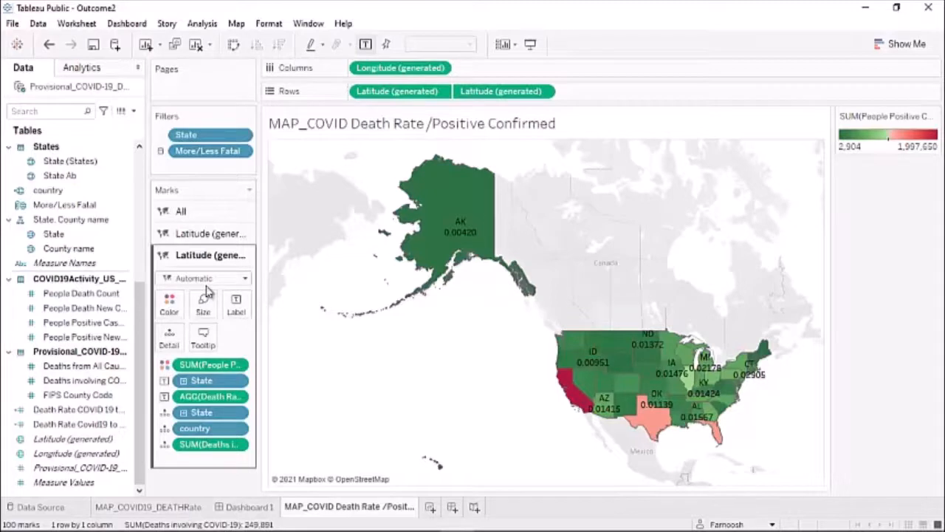
pyautogui.click(240, 365)
pyautogui.click(269, 355)
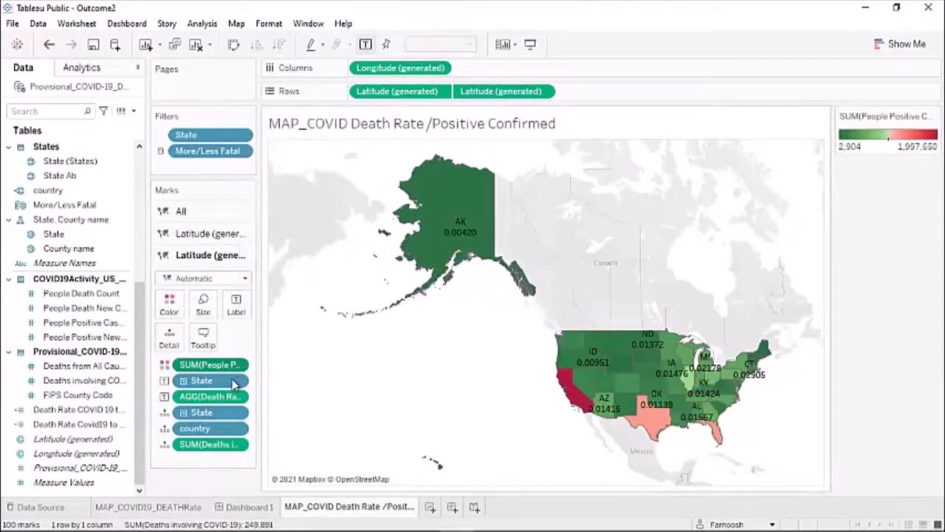
pyautogui.click(241, 364)
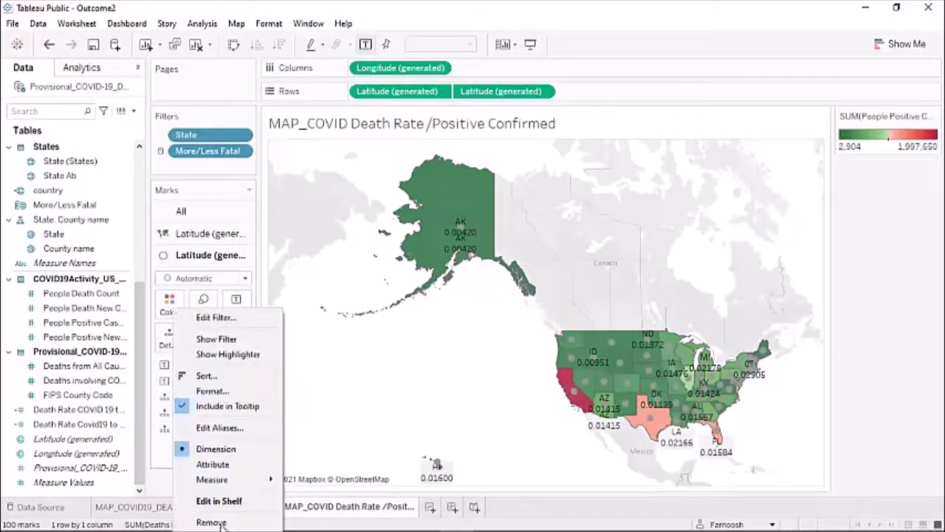
pyautogui.click(221, 525)
pyautogui.click(242, 366)
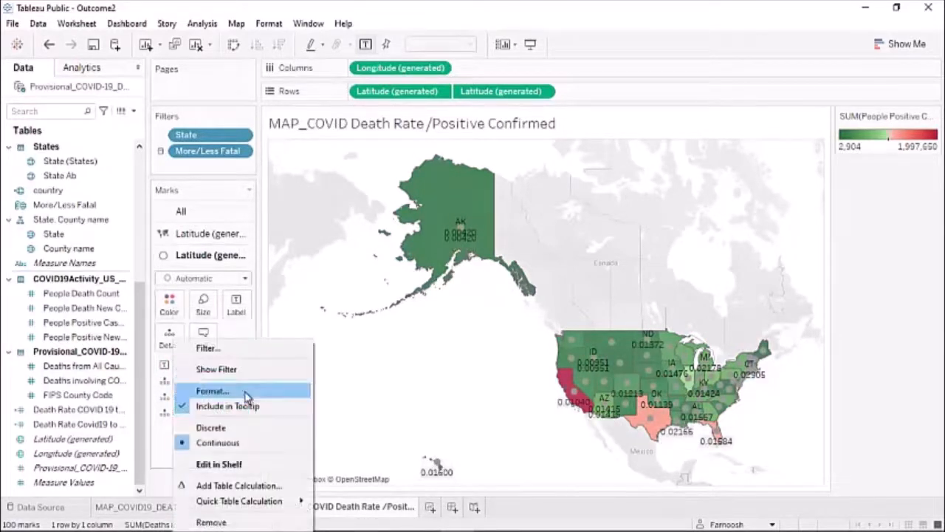
pyautogui.click(217, 524)
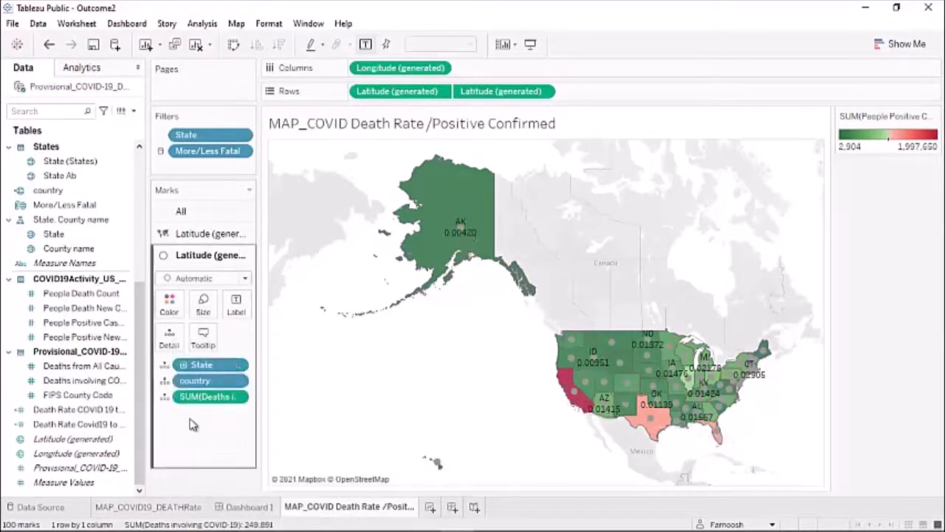
# Take Deaths involving COVID-19 off the second Latitude layer's detail and use the same field for its mark size
pyautogui.click(239, 397)
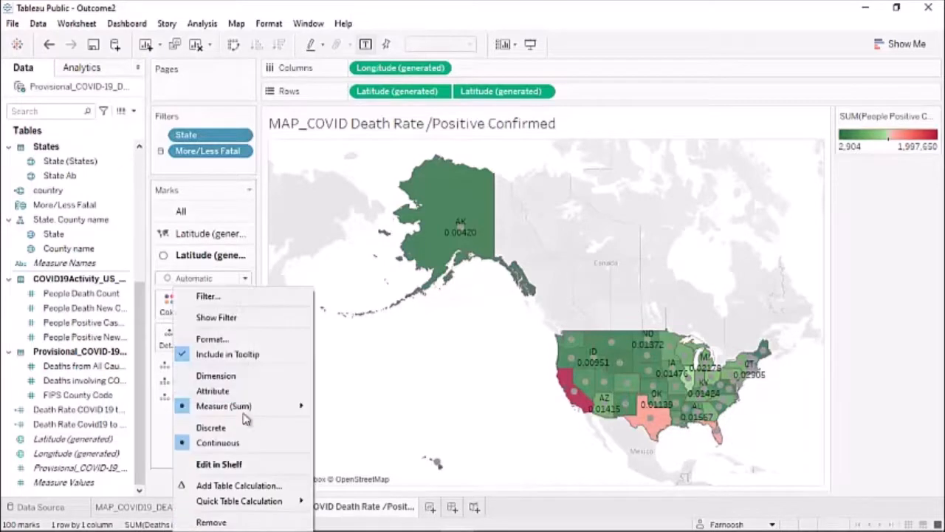
pyautogui.click(212, 523)
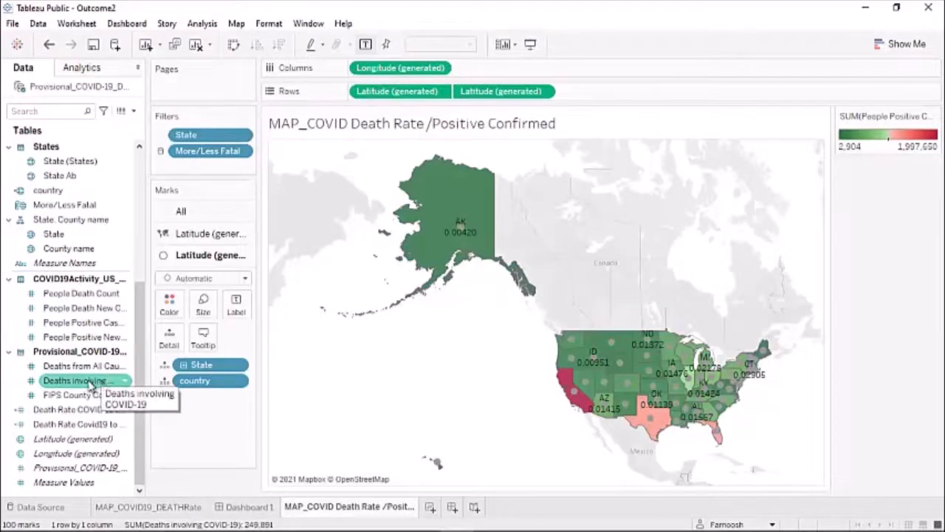
pyautogui.moveTo(90, 384); pyautogui.dragTo(203, 304)
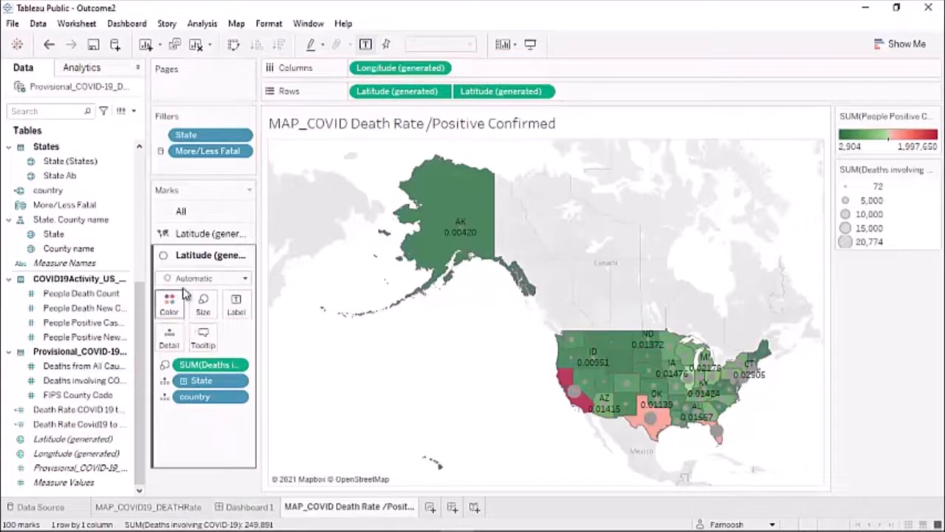
# Change the second Latitude layer's marks to asterisk shapes and color them orange
pyautogui.click(245, 280)
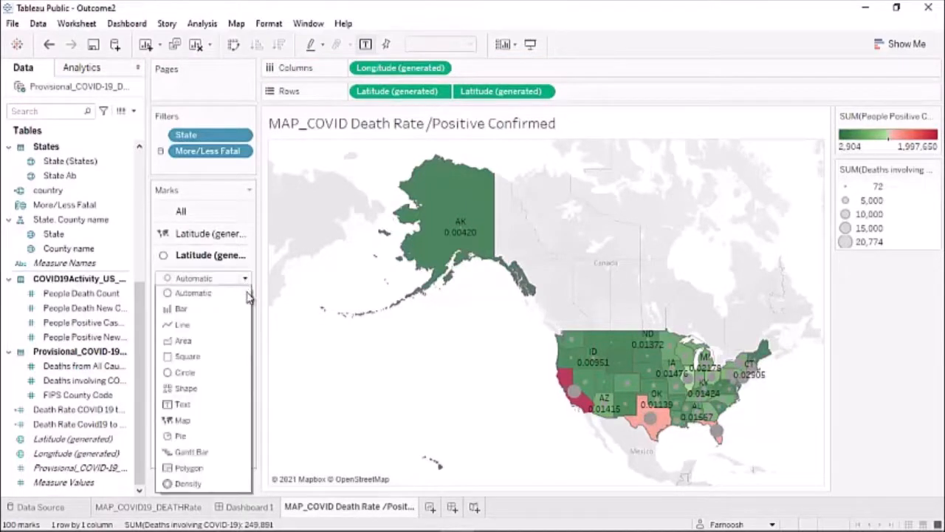
pyautogui.click(182, 390)
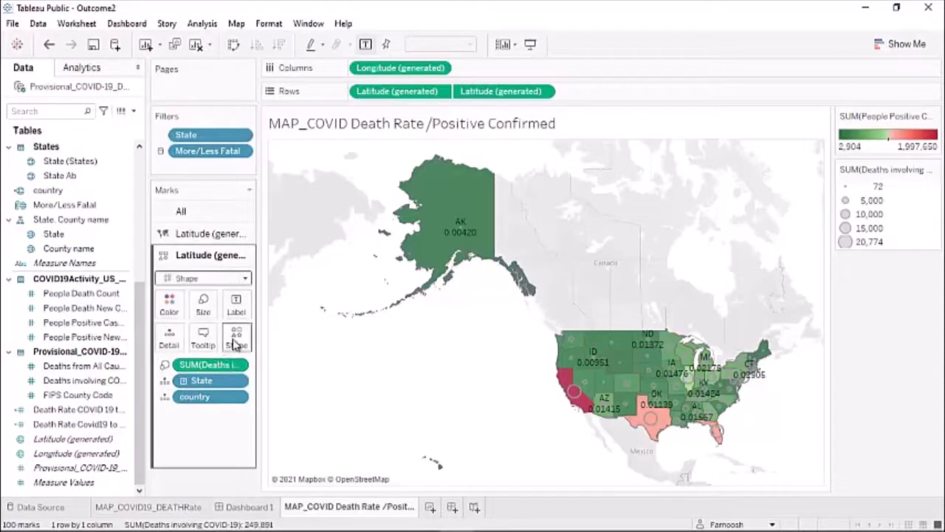
pyautogui.click(236, 340)
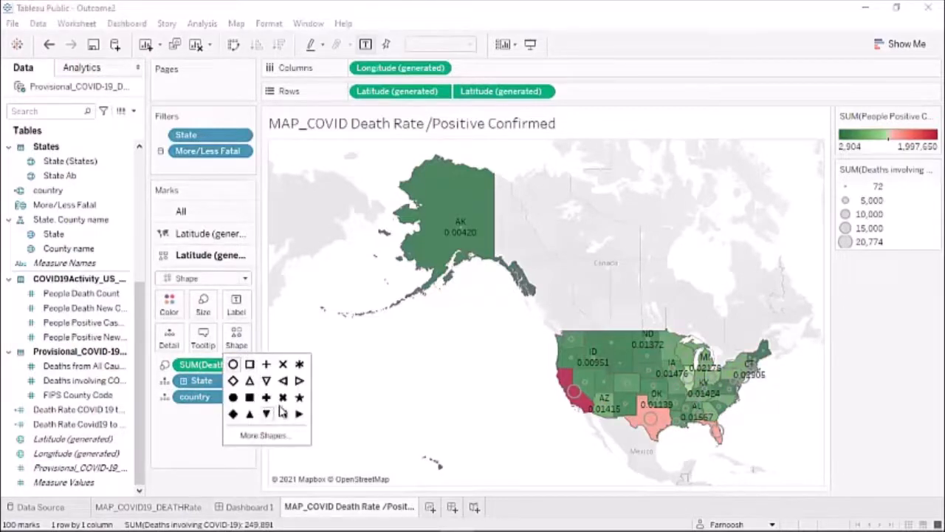
pyautogui.click(300, 365)
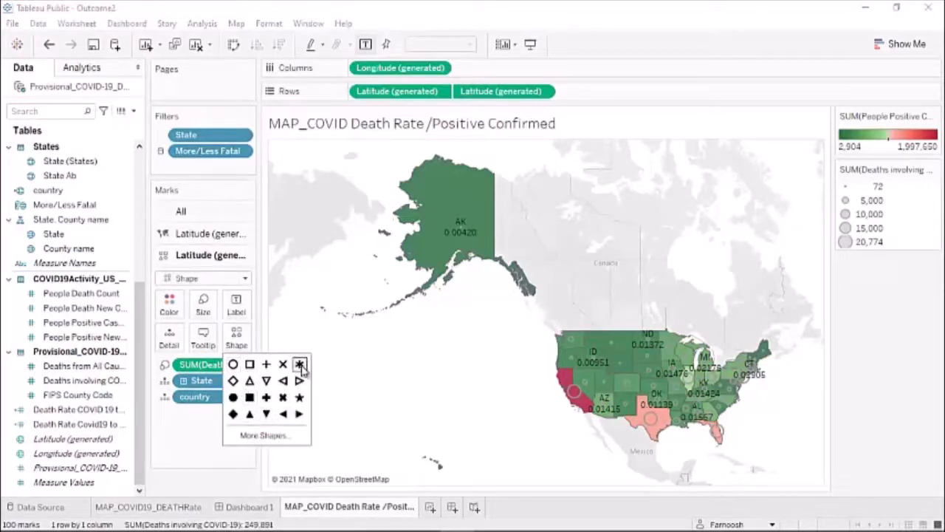
pyautogui.click(190, 438)
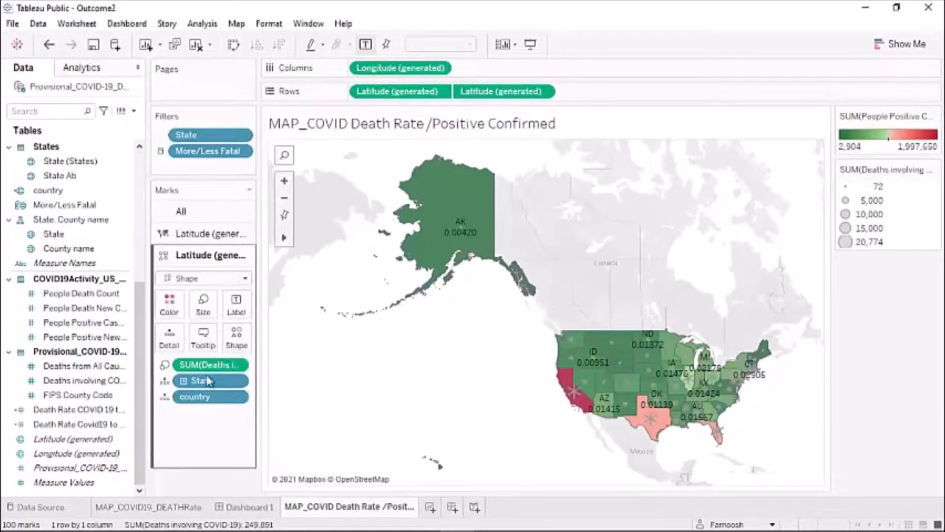
pyautogui.click(169, 305)
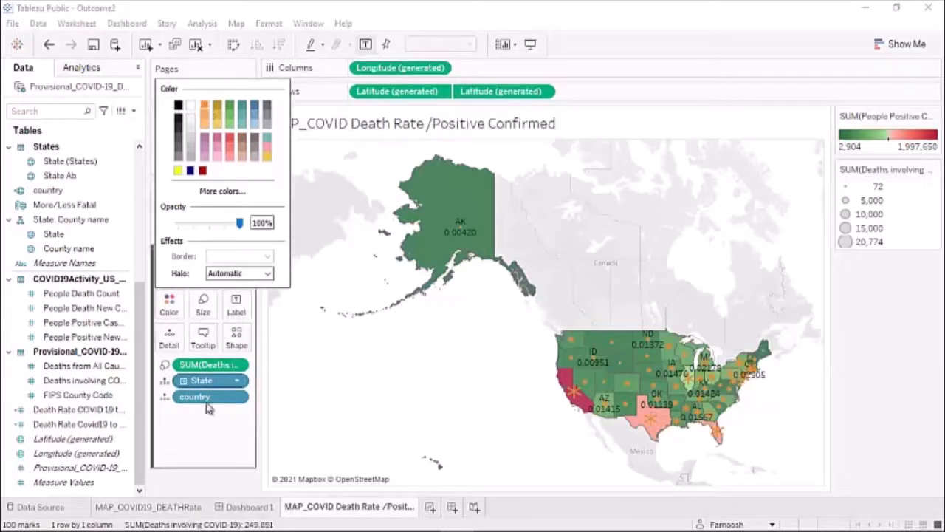
pyautogui.click(209, 444)
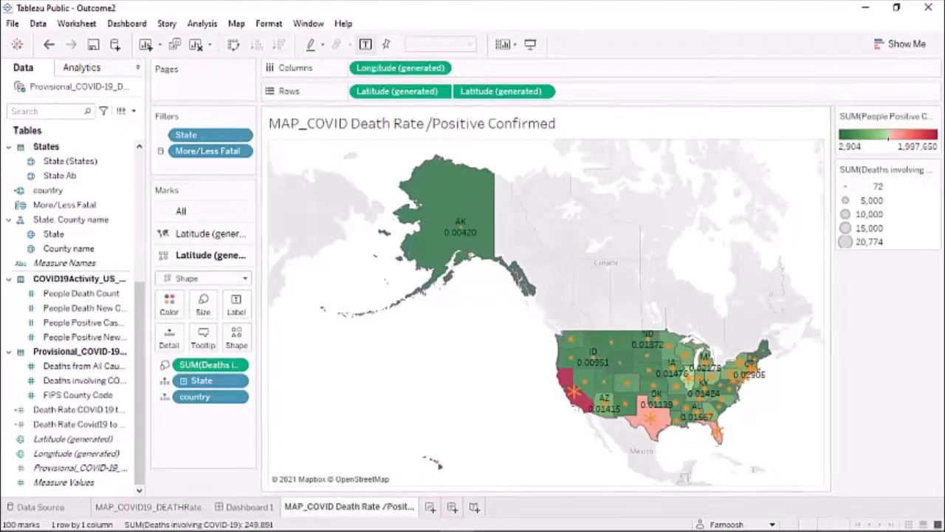
# Duplicate the MAP_COVID Death Rate /Positive Confirmed worksheet and rename the copy MAP_DeathRate_Covid19/All Causes
pyautogui.rightClick(308, 504)
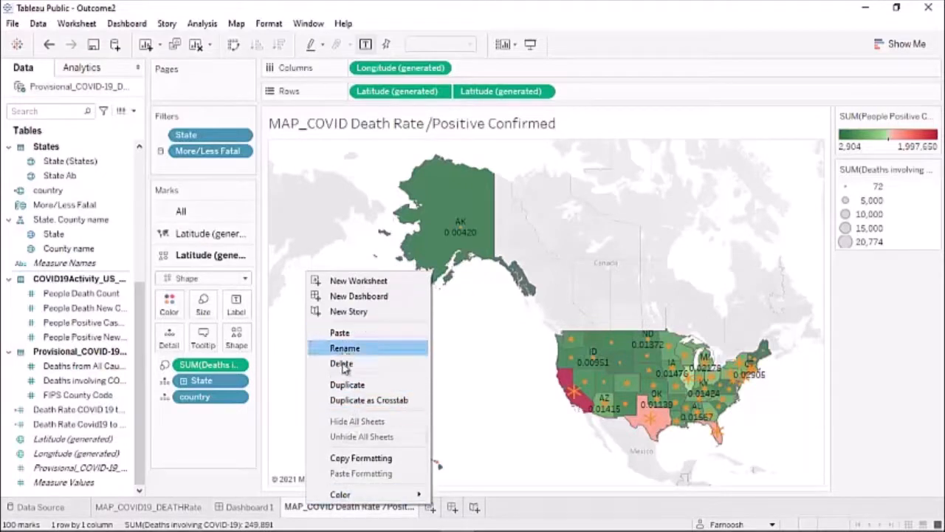
pyautogui.click(345, 387)
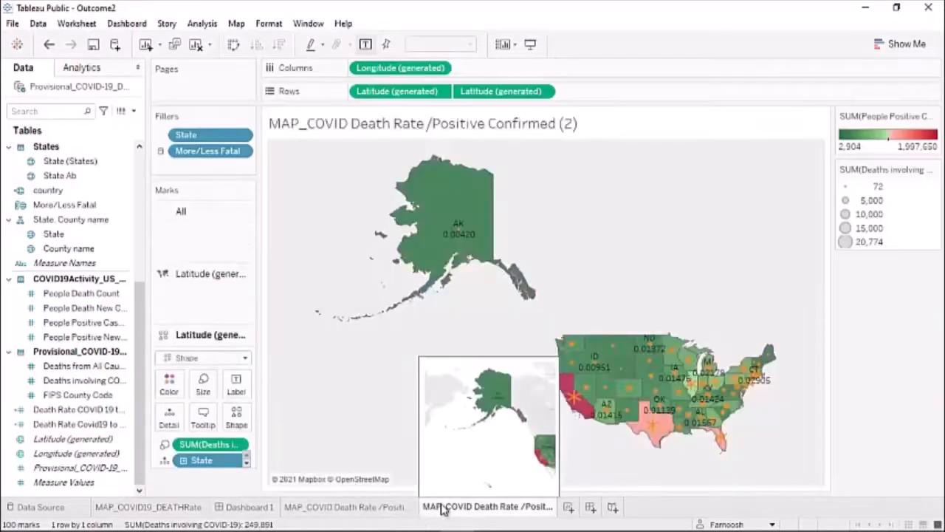
pyautogui.doubleClick(439, 506)
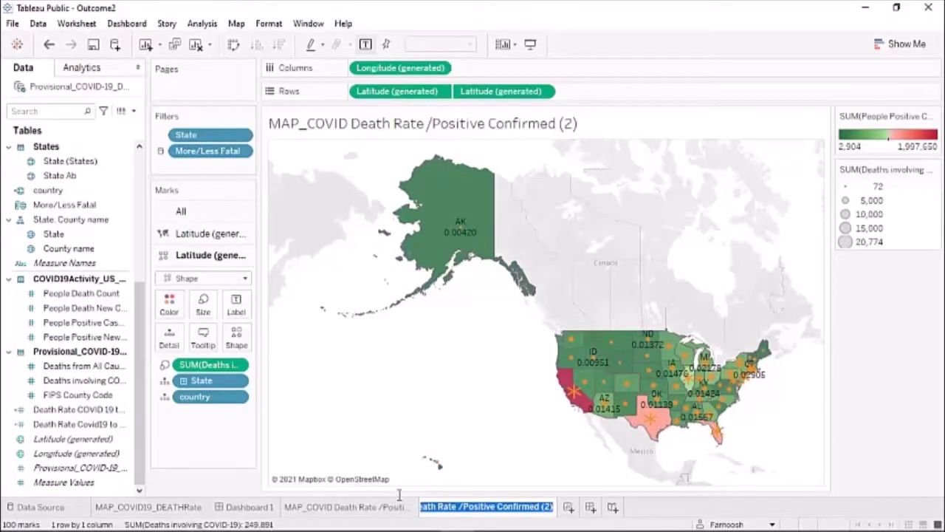
pyautogui.write('MAP_DeathRate_Covid19/All')
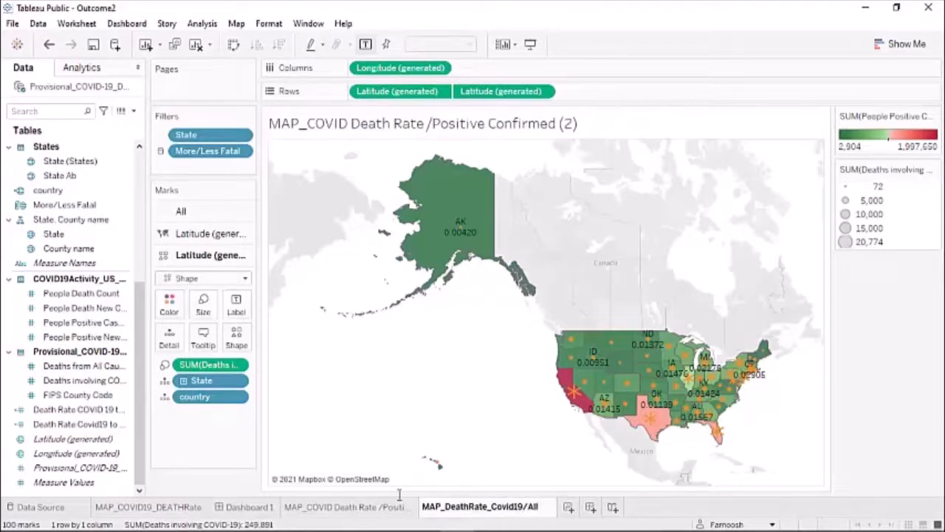
pyautogui.write('uses')
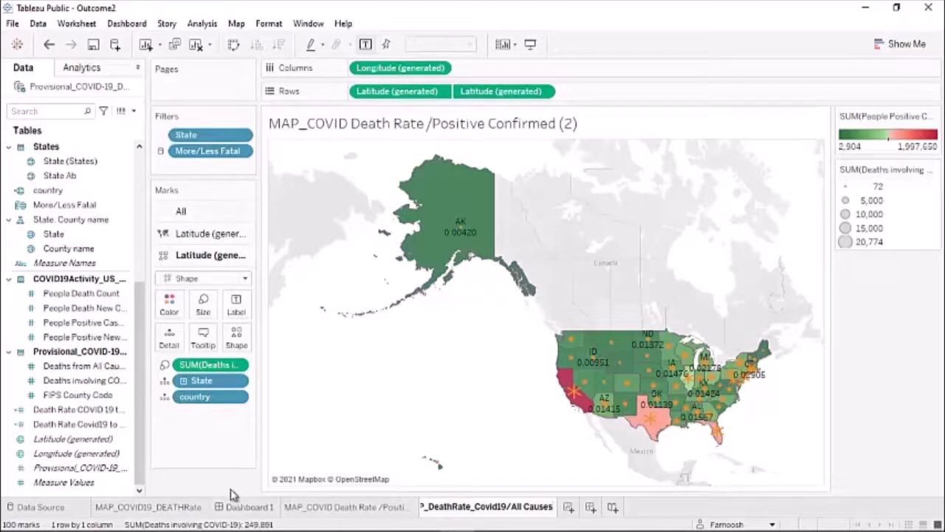
pyautogui.press('Return')
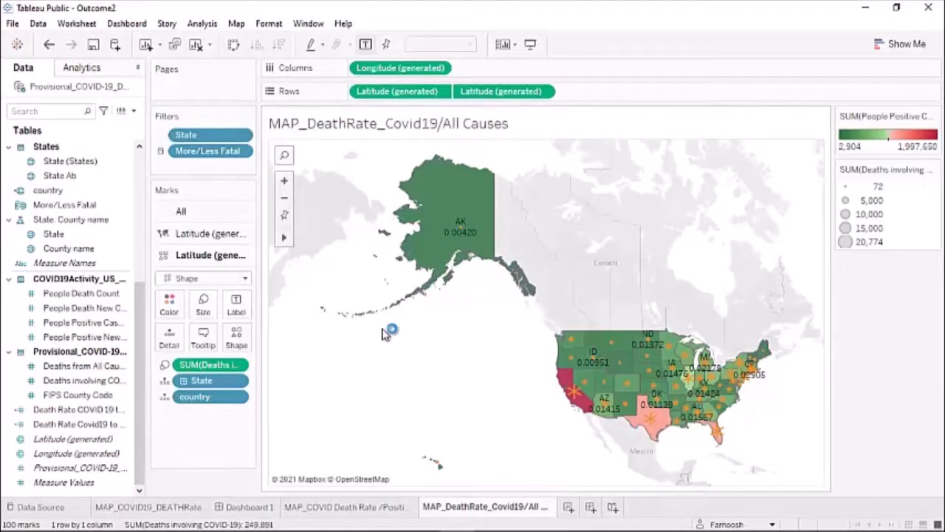
# Remove the People Positive Cases color, the State and death rate labels, and the Deaths involving COVID-19 detail from the first Latitude layer
pyautogui.click(189, 234)
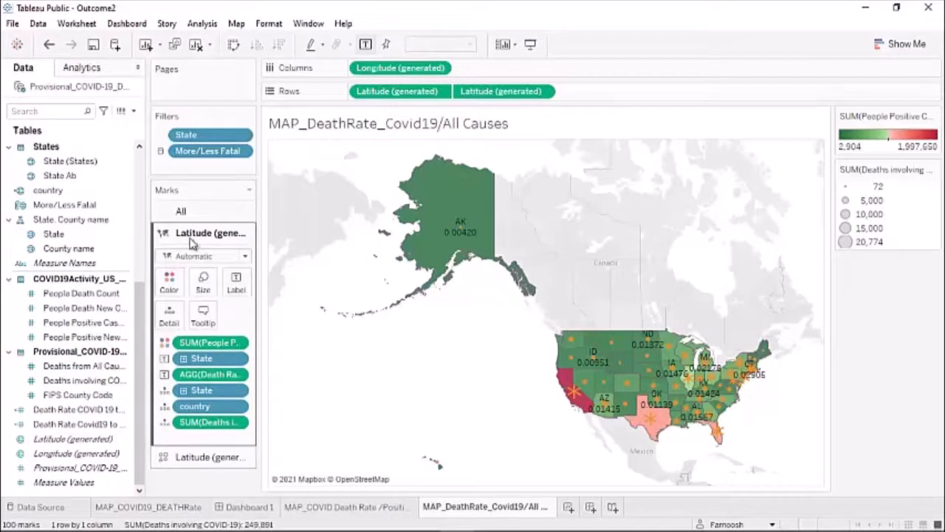
pyautogui.click(238, 344)
pyautogui.click(289, 336)
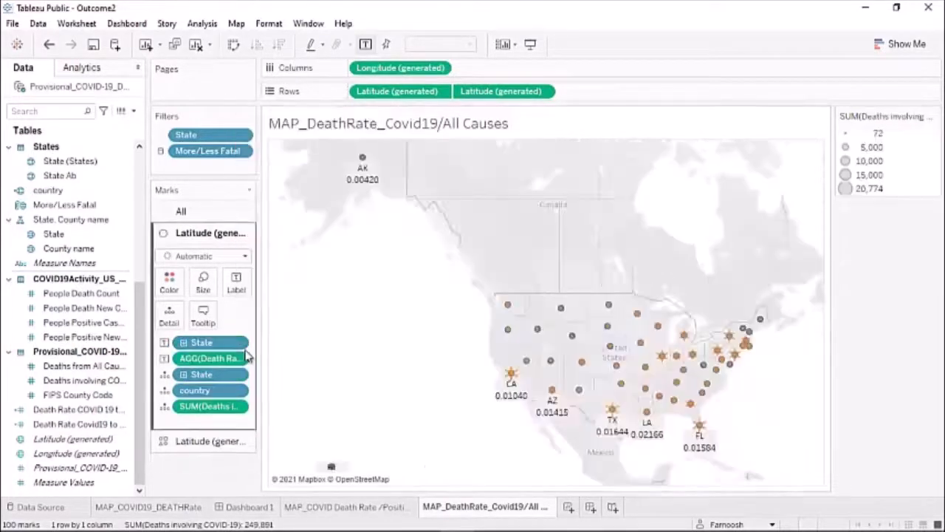
pyautogui.click(239, 345)
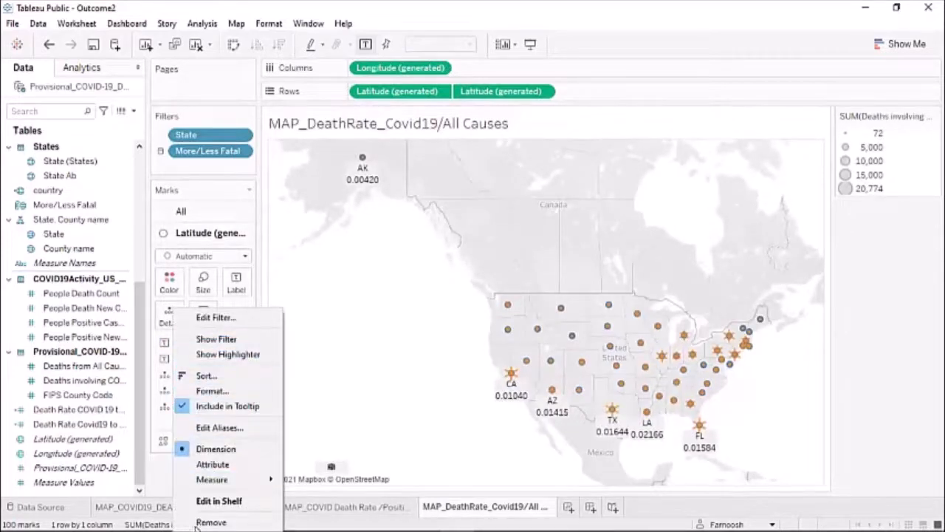
pyautogui.click(215, 522)
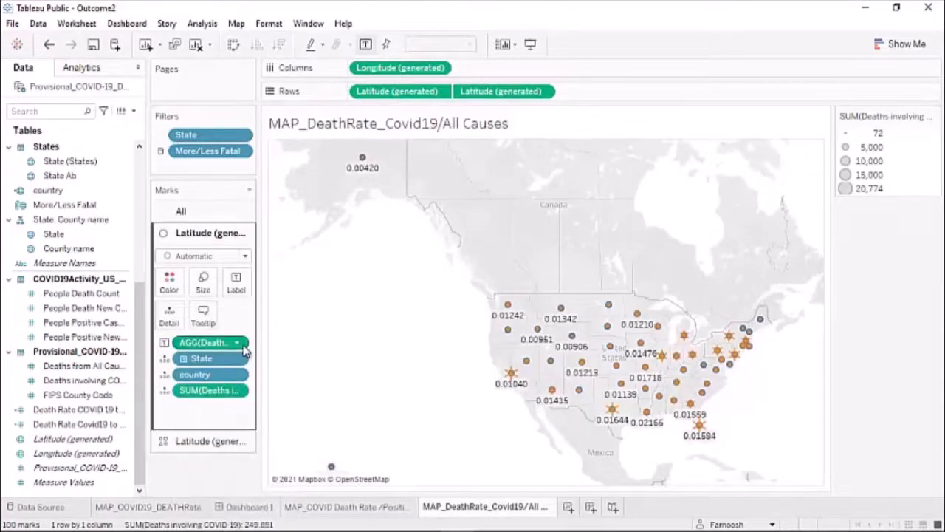
pyautogui.click(242, 345)
pyautogui.click(284, 335)
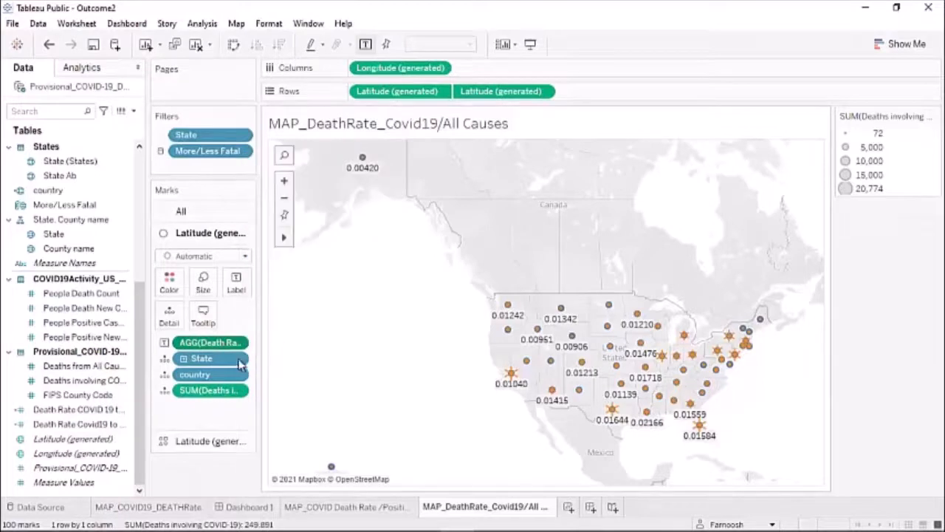
pyautogui.rightClick(235, 386)
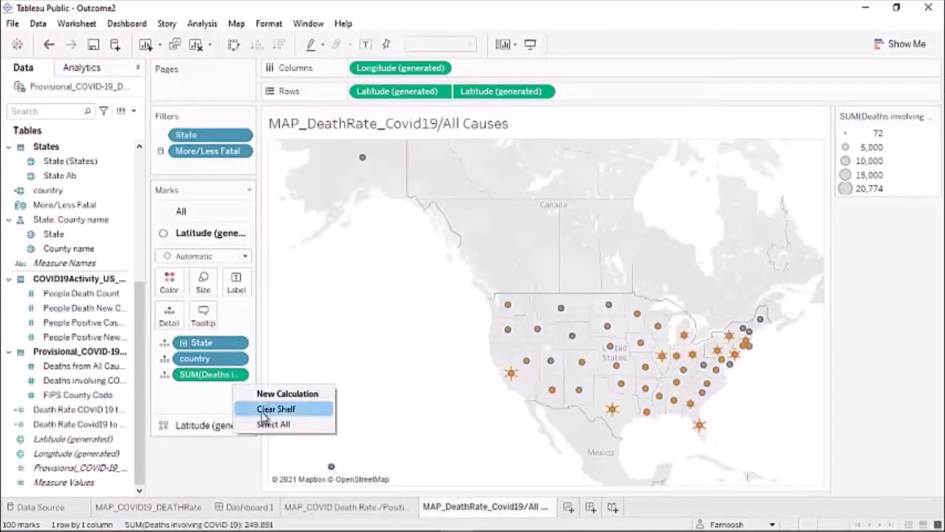
pyautogui.click(244, 377)
pyautogui.click(245, 375)
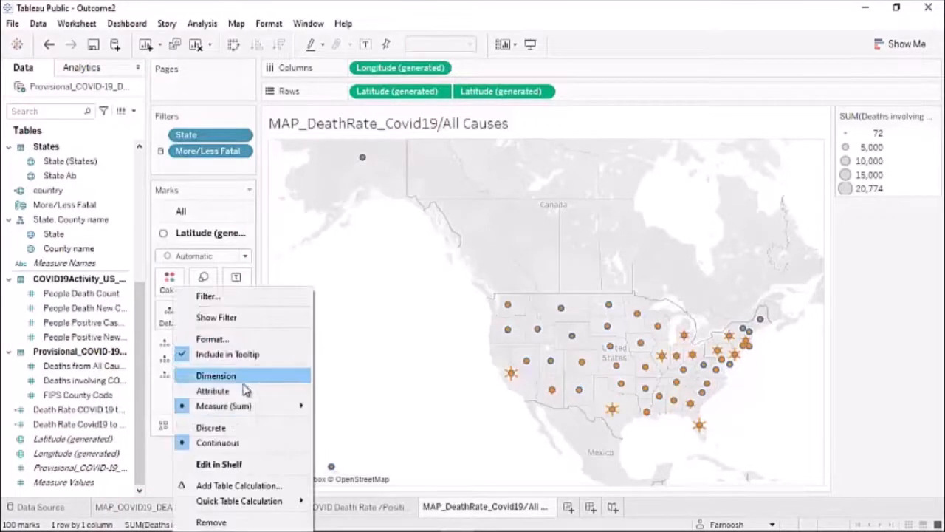
pyautogui.click(212, 522)
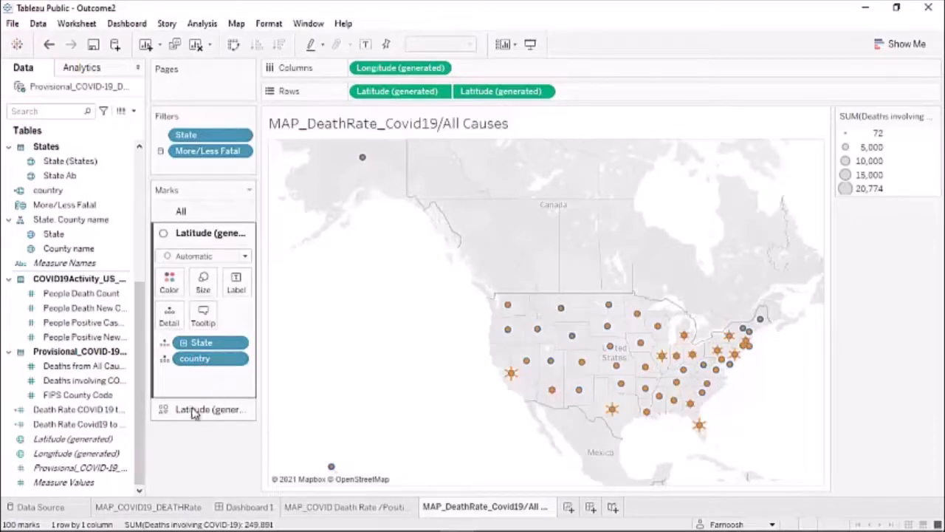
# Label the first Latitude layer with Death Rate COVID 19 to All Causes and color it by Deaths involving COVID-19
pyautogui.click(82, 412)
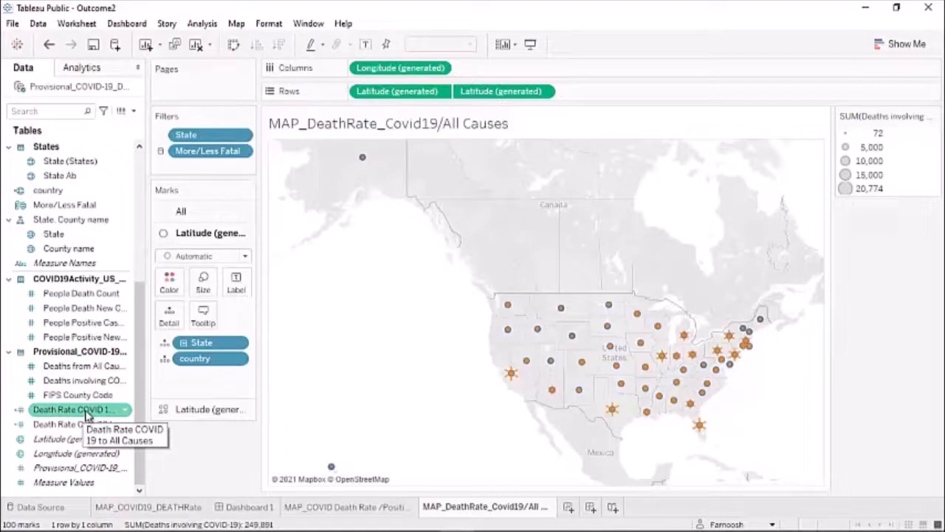
pyautogui.moveTo(87, 416); pyautogui.dragTo(239, 291)
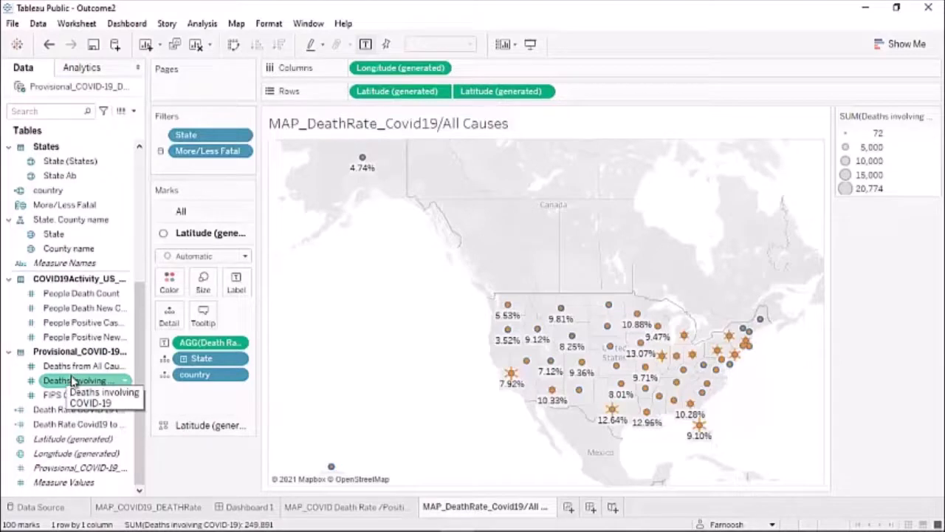
pyautogui.moveTo(74, 380); pyautogui.dragTo(236, 355)
# Give the first layer's Deaths involving COVID-19 color the Red-Blue Diverging palette in reversed order
pyautogui.click(169, 281)
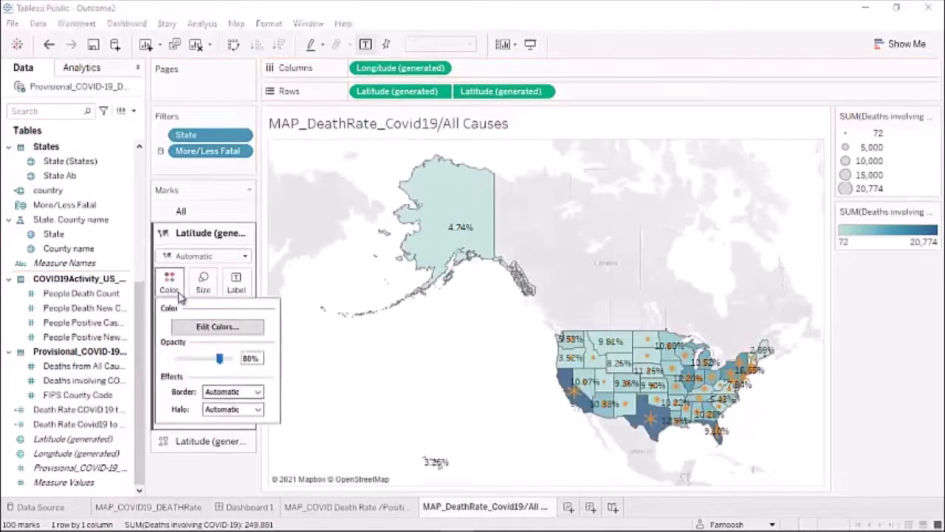
pyautogui.click(210, 330)
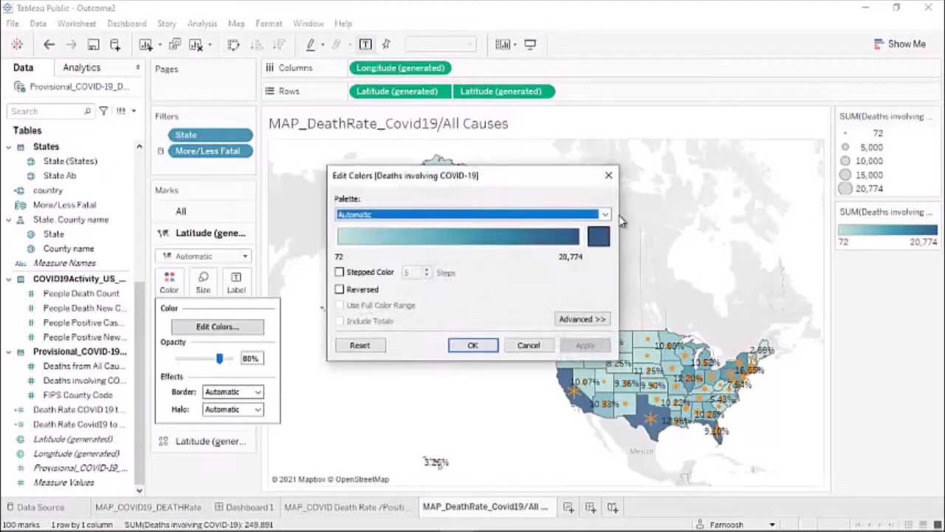
pyautogui.click(606, 215)
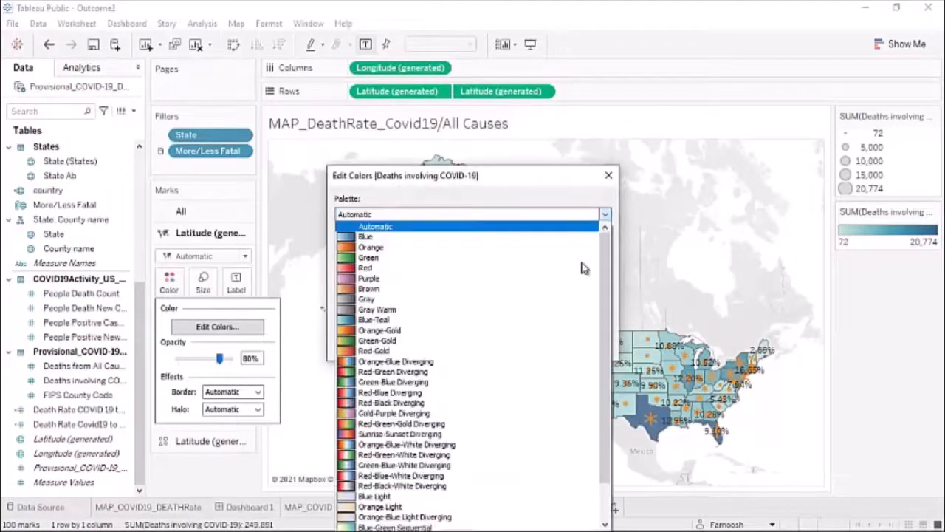
pyautogui.click(371, 393)
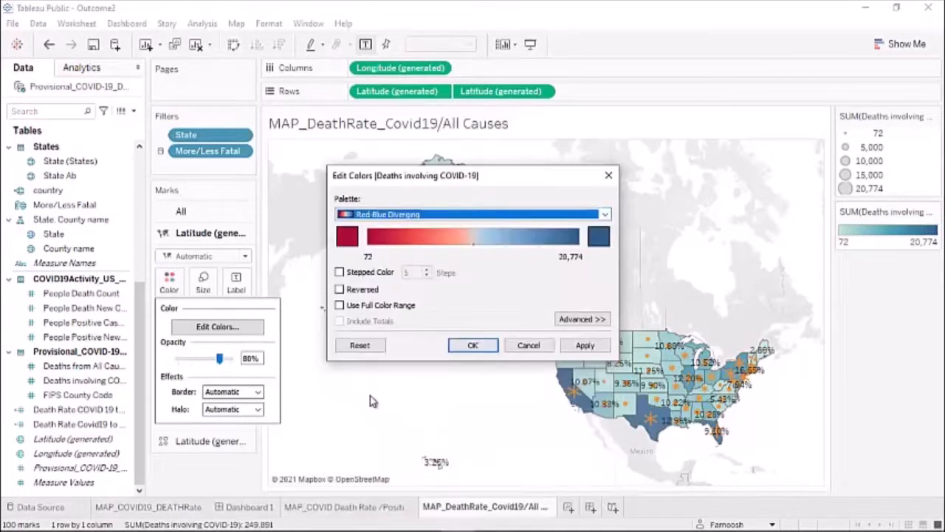
pyautogui.click(340, 289)
pyautogui.click(473, 345)
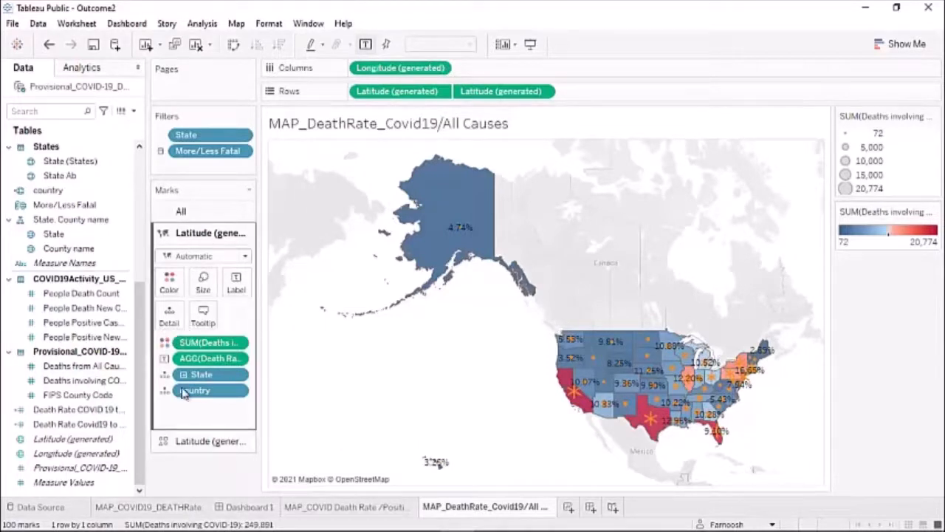
# Size the second Latitude layer by Deaths from All Causes instead of Deaths involving COVID-19 and change its marks to filled diamonds
pyautogui.click(195, 441)
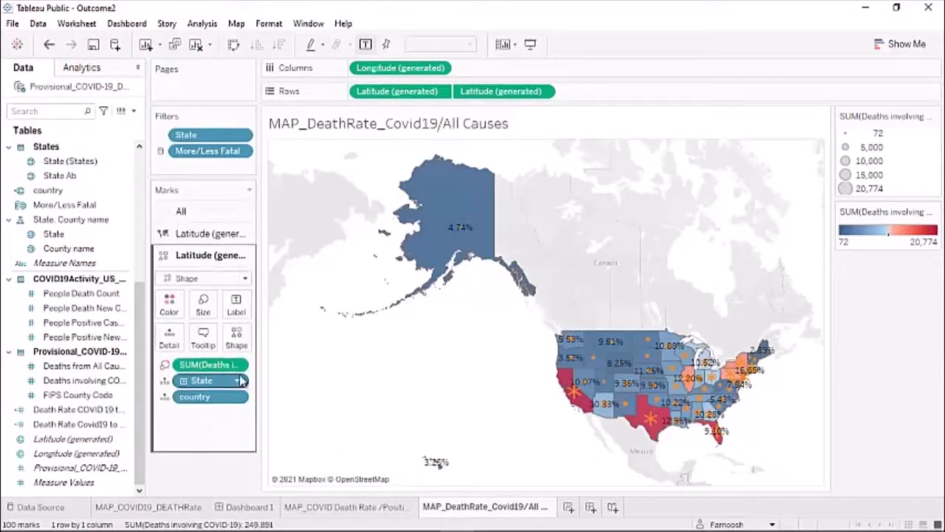
pyautogui.click(237, 364)
pyautogui.click(273, 353)
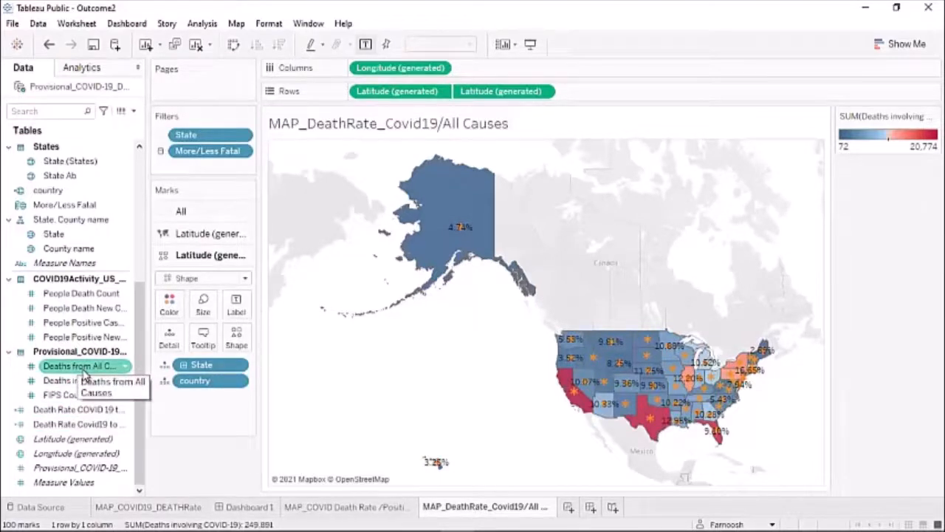
pyautogui.moveTo(84, 365); pyautogui.dragTo(202, 304)
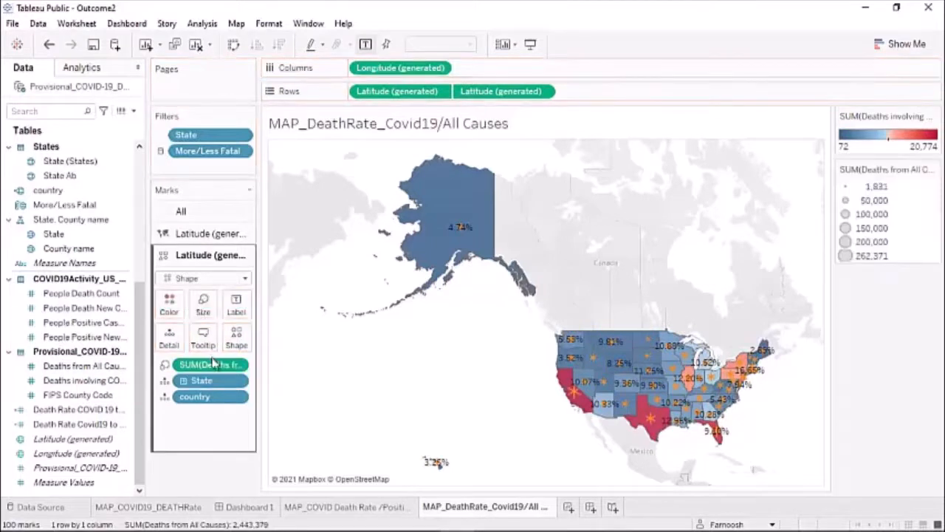
pyautogui.click(236, 337)
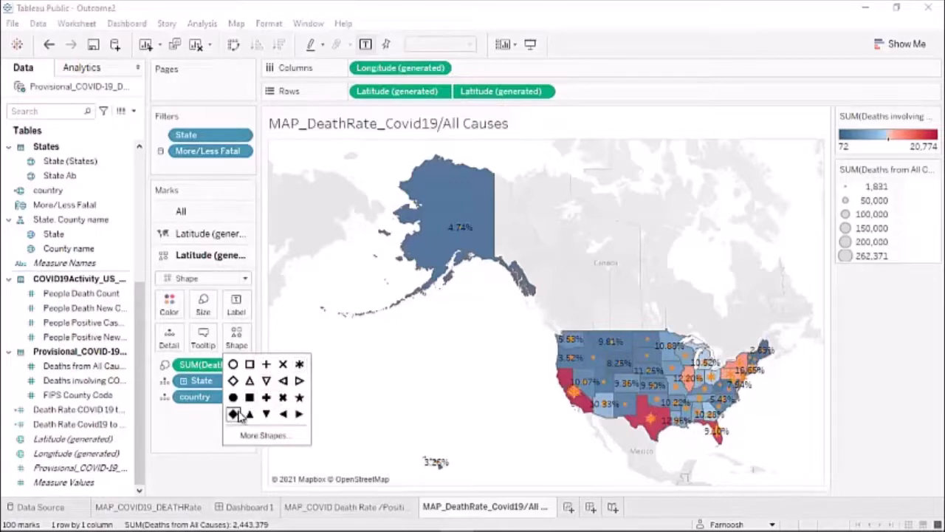
# Give the second Latitude layer filled diamond marks and color them yellow
pyautogui.click(233, 414)
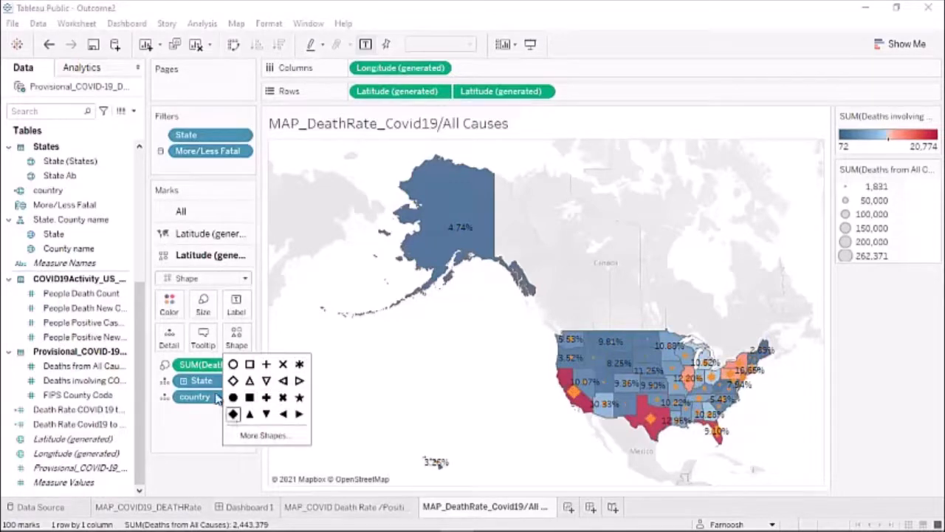
pyautogui.click(170, 303)
pyautogui.click(177, 170)
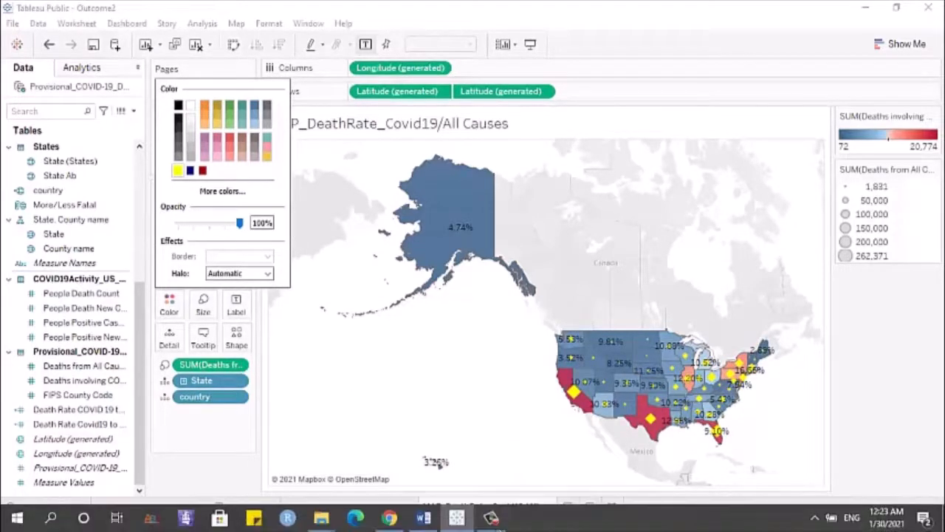
pyautogui.click(175, 460)
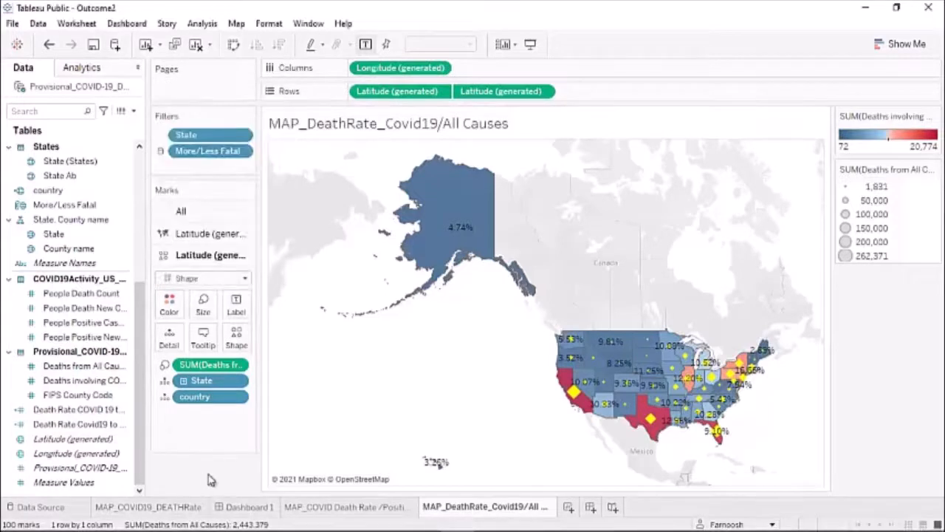
# Create a new worksheet and name it Chart_Covid 19_Death&Positive Confirmed
pyautogui.click(568, 506)
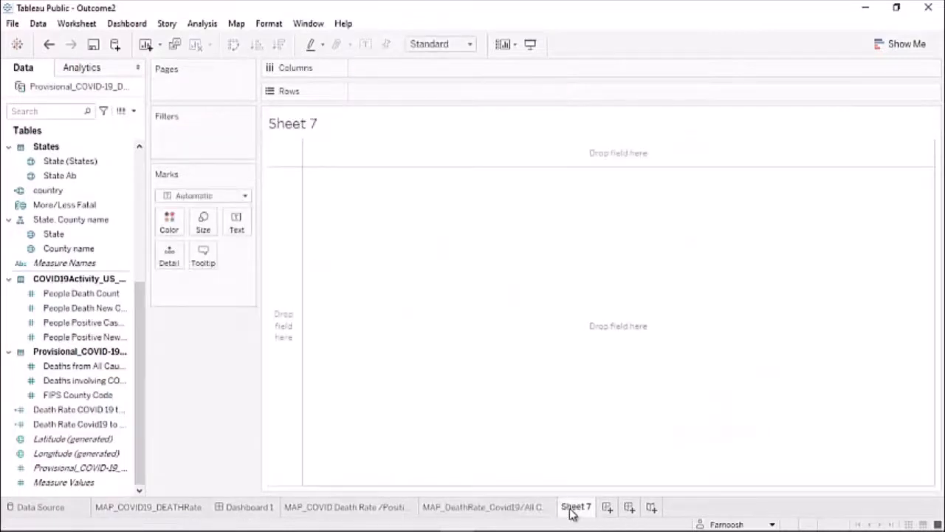
pyautogui.doubleClick(572, 507)
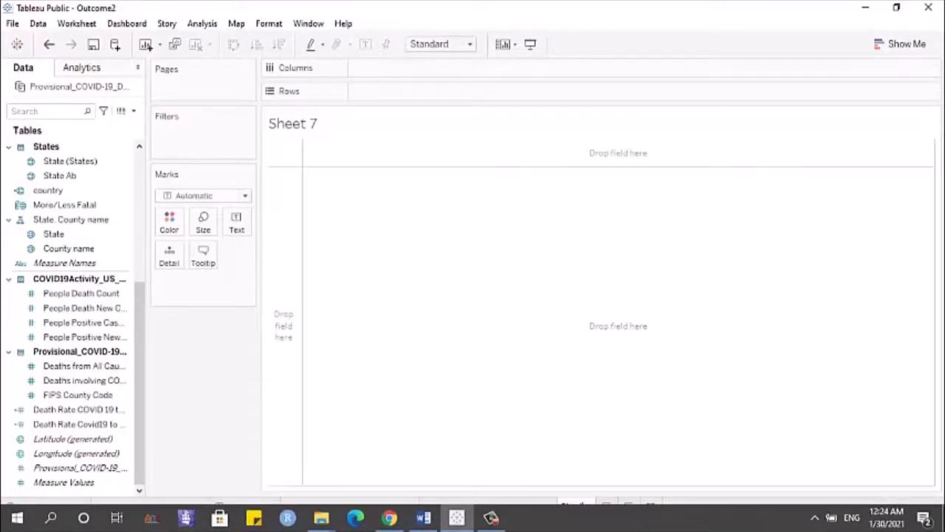
pyautogui.write('Scatter Plo')
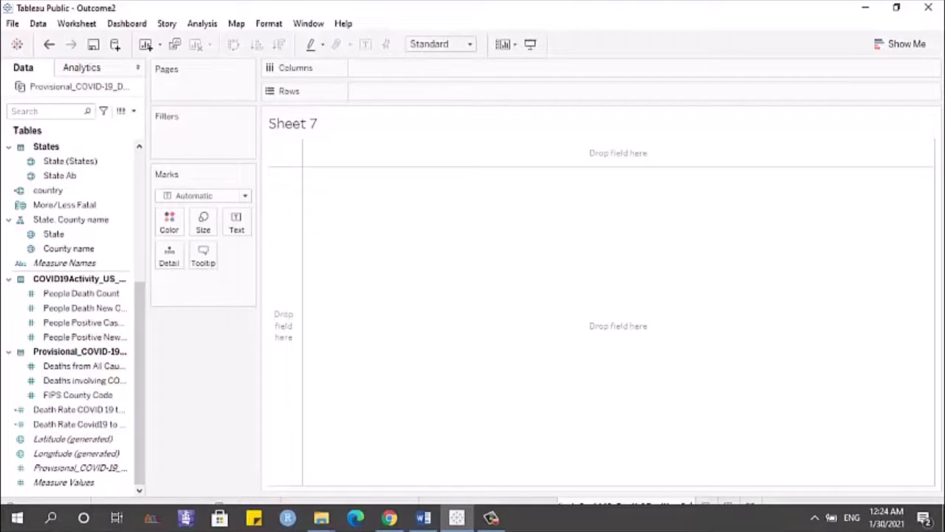
pyautogui.write('ist')
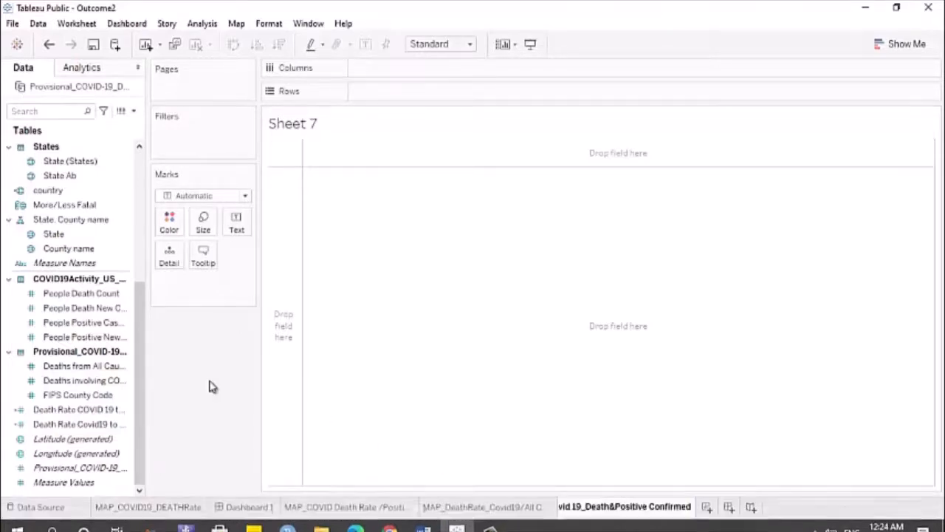
pyautogui.press('Return')
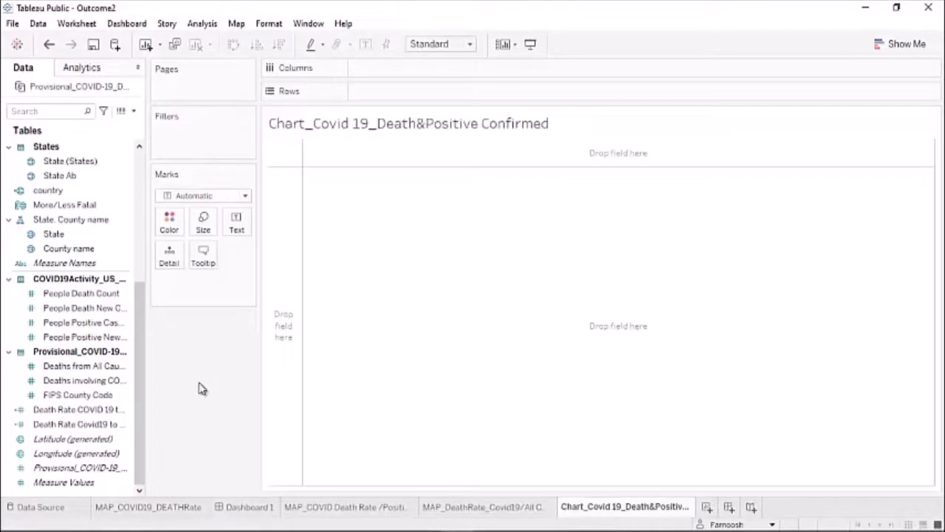
# Place the State field from the State, County name hierarchy on the columns twice
pyautogui.click(63, 239)
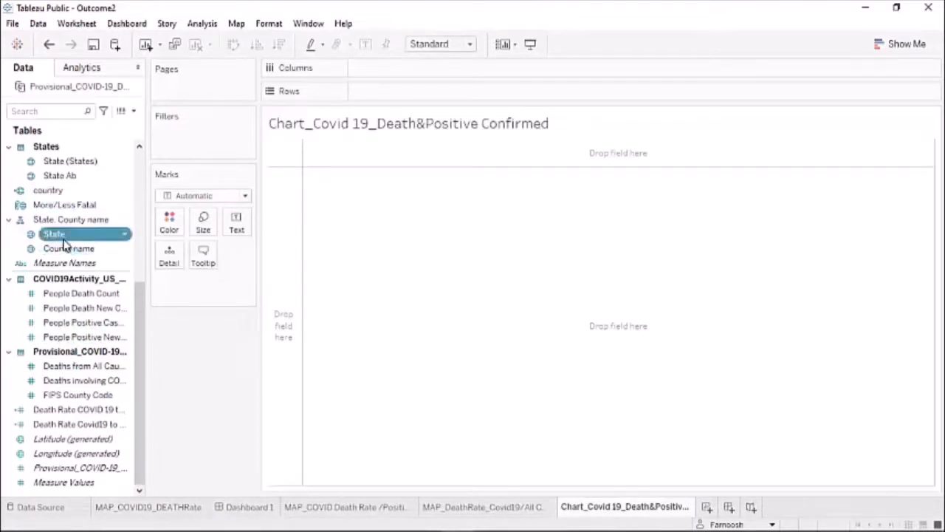
pyautogui.moveTo(65, 245); pyautogui.dragTo(375, 77)
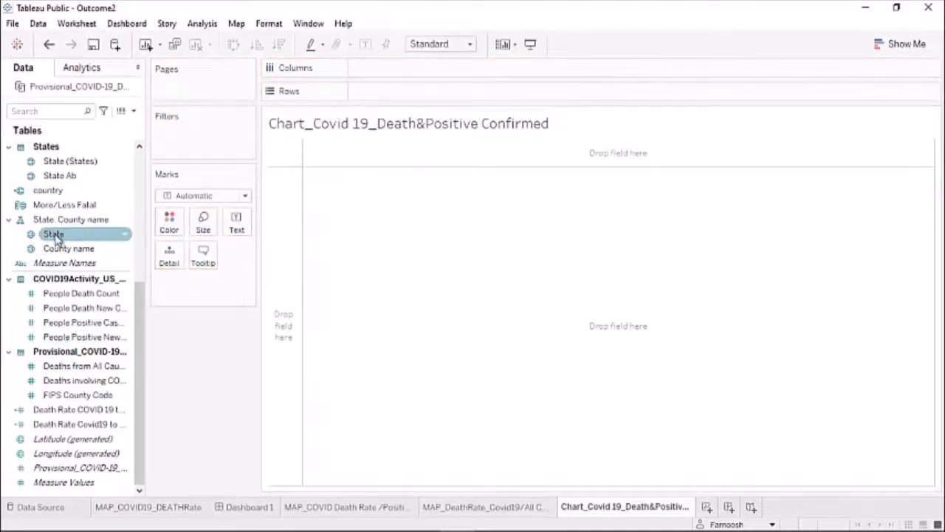
pyautogui.moveTo(55, 240); pyautogui.dragTo(386, 80)
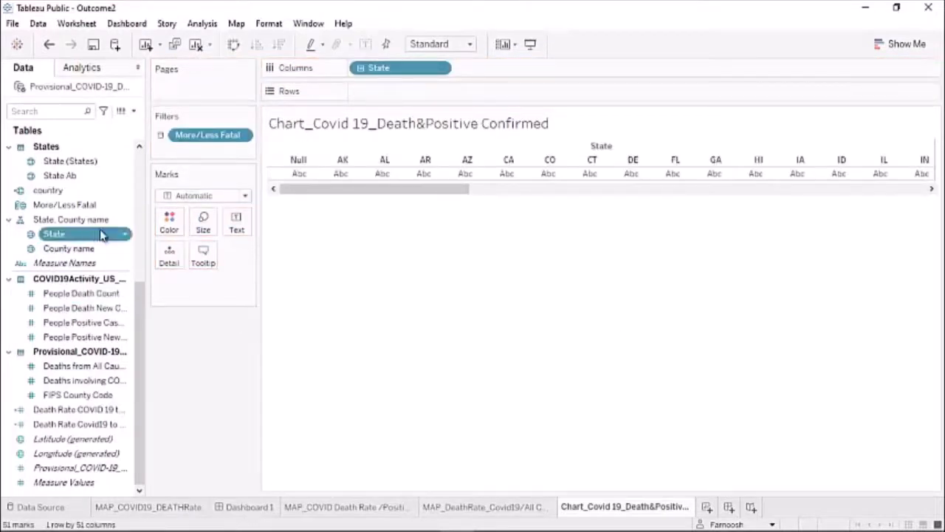
pyautogui.moveTo(102, 234); pyautogui.dragTo(481, 74)
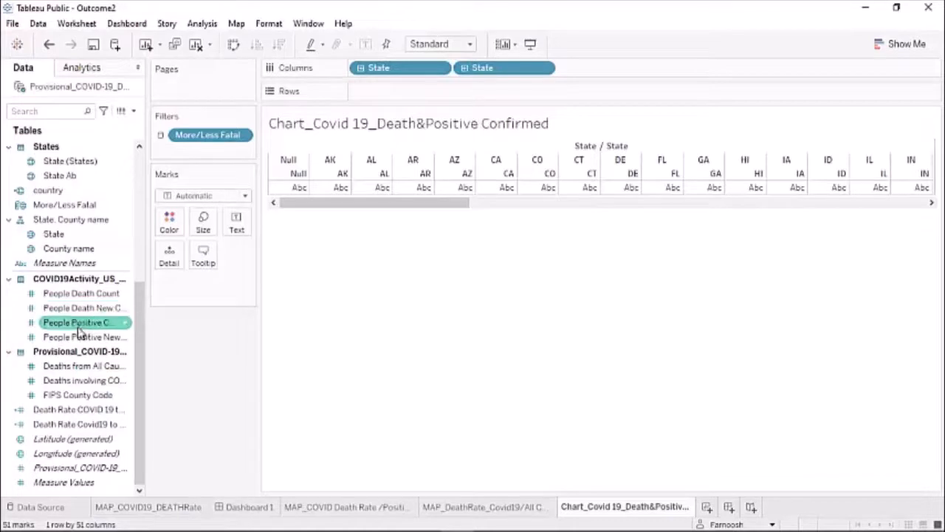
# Add People Positive Cases Count and Deaths involving COVID-19 to the rows and combine them as a dual axis
pyautogui.moveTo(77, 328); pyautogui.dragTo(396, 92)
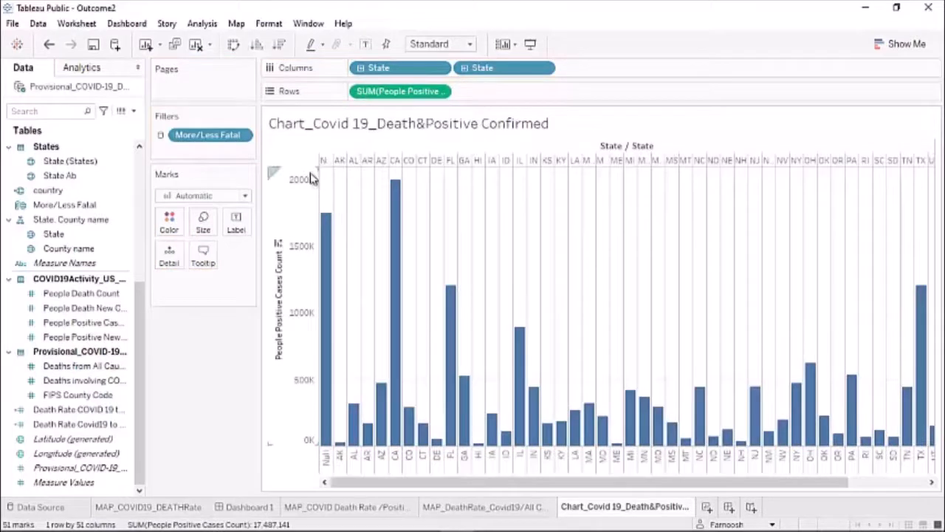
pyautogui.click(61, 379)
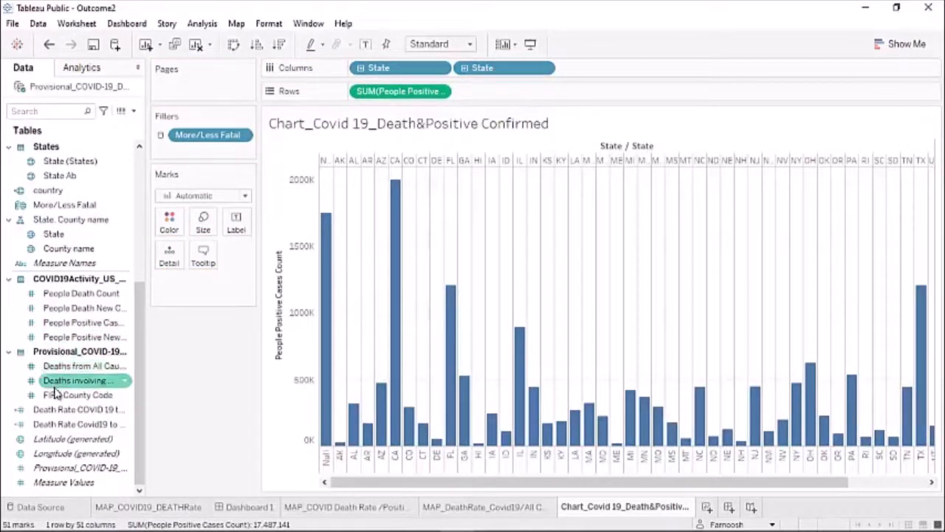
pyautogui.moveTo(77, 389); pyautogui.dragTo(484, 148)
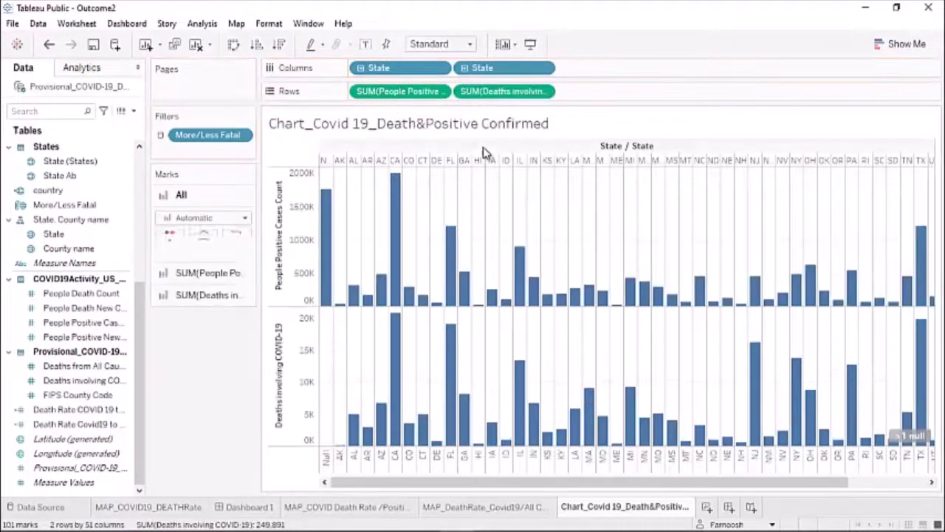
pyautogui.click(542, 92)
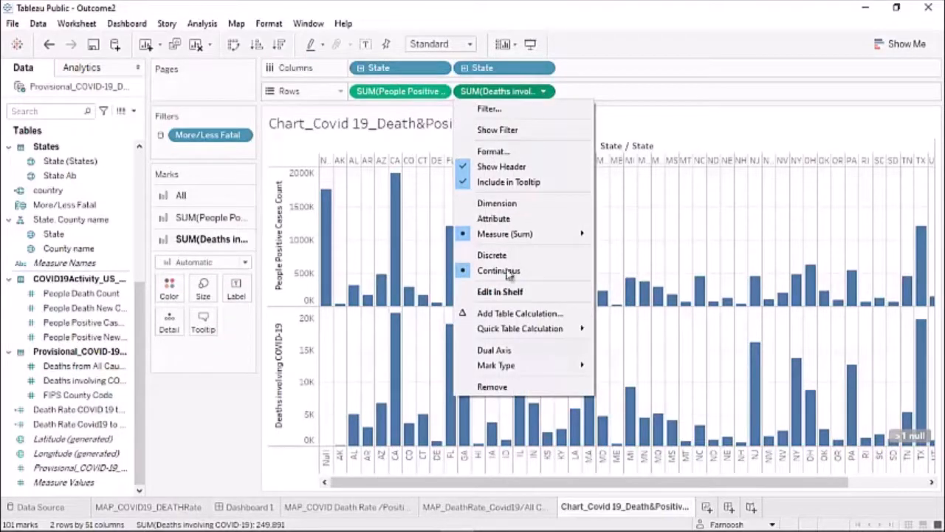
pyautogui.click(493, 350)
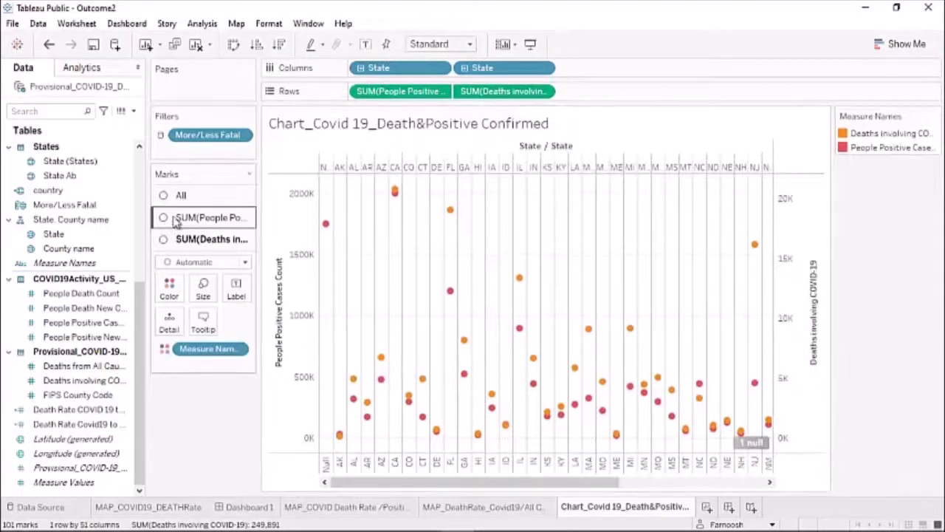
# Change the People Positive Cases Count marks to bars and label them with People Positive Cases Count
pyautogui.click(187, 220)
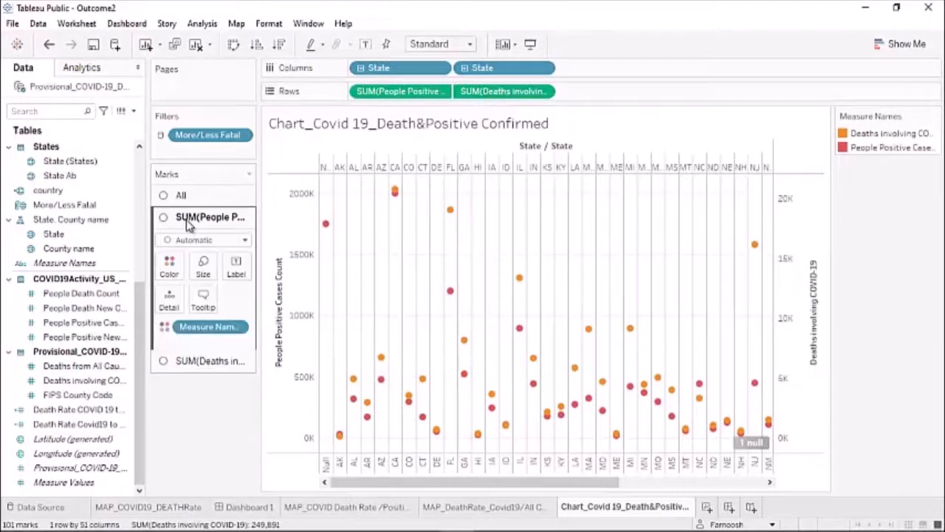
pyautogui.click(243, 240)
pyautogui.click(194, 270)
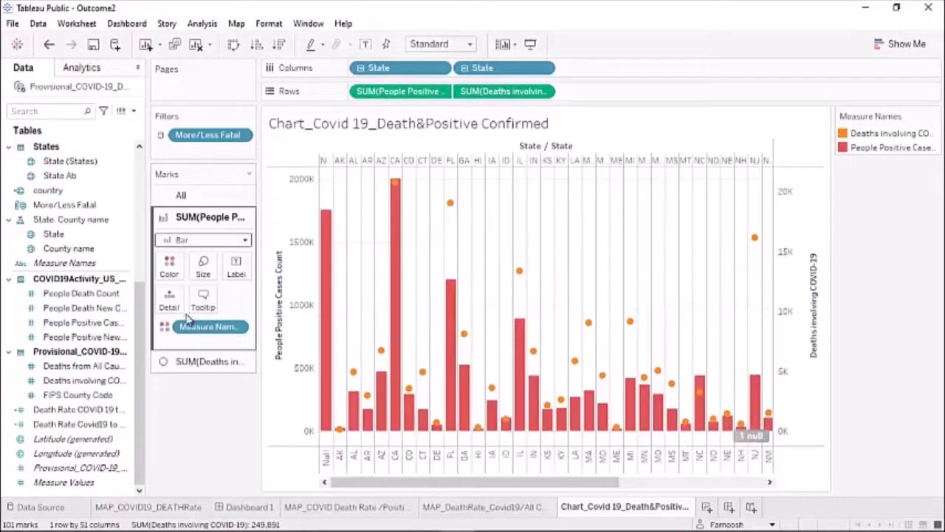
pyautogui.click(92, 337)
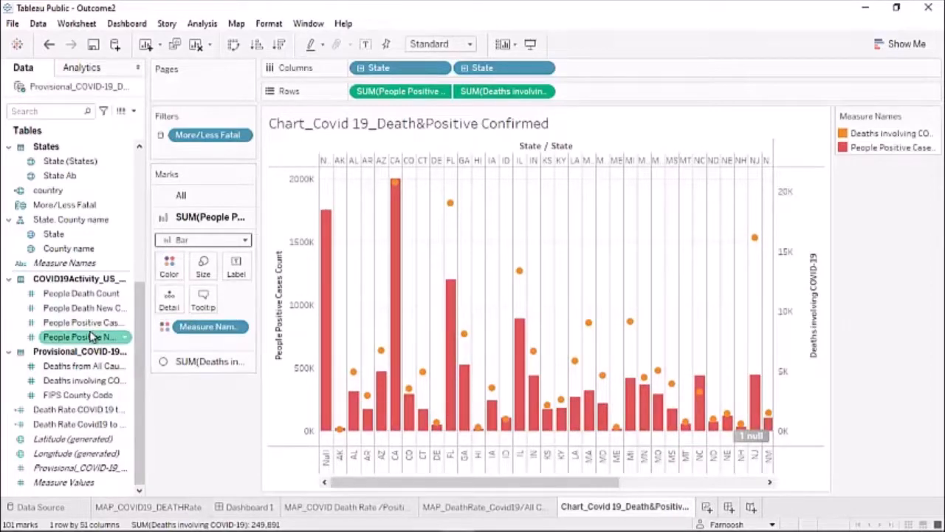
pyautogui.click(68, 328)
pyautogui.moveTo(74, 328); pyautogui.dragTo(236, 280)
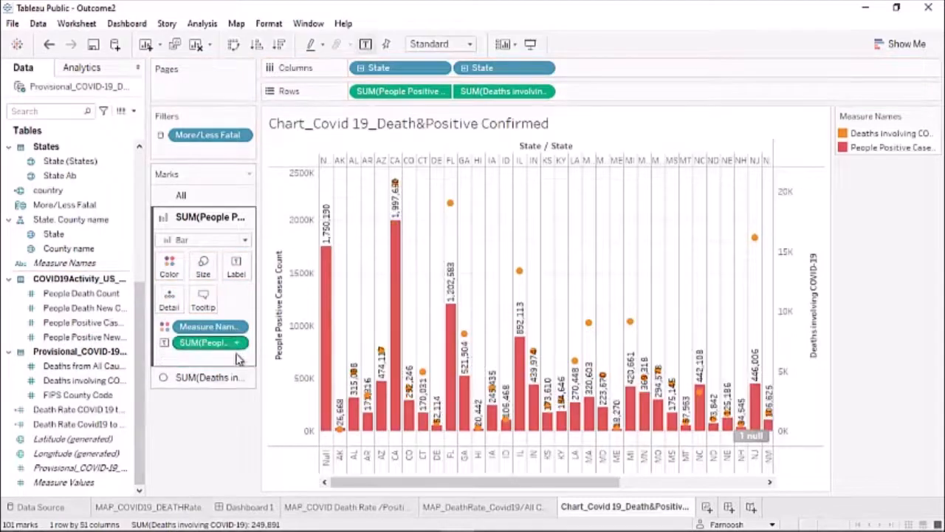
# Label the Deaths involving COVID-19 marks with their Deaths involving COVID-19 values
pyautogui.click(190, 378)
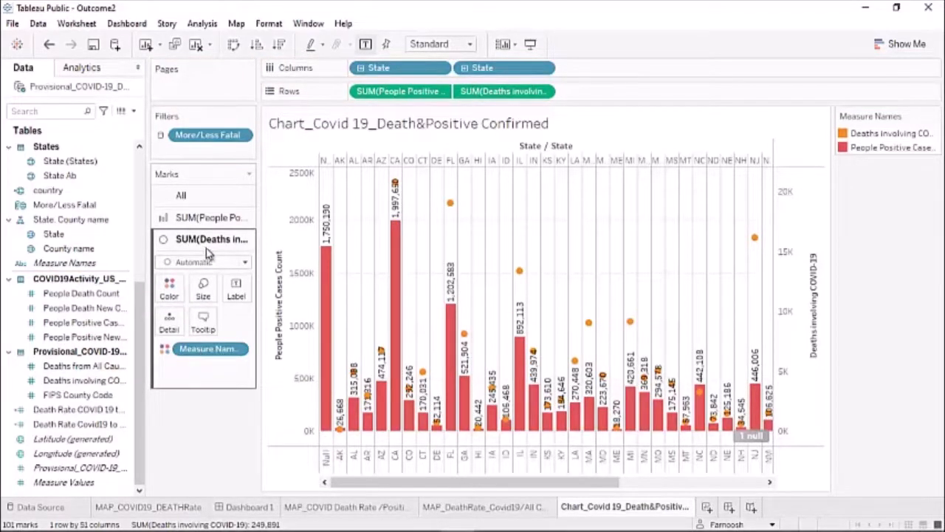
pyautogui.click(100, 368)
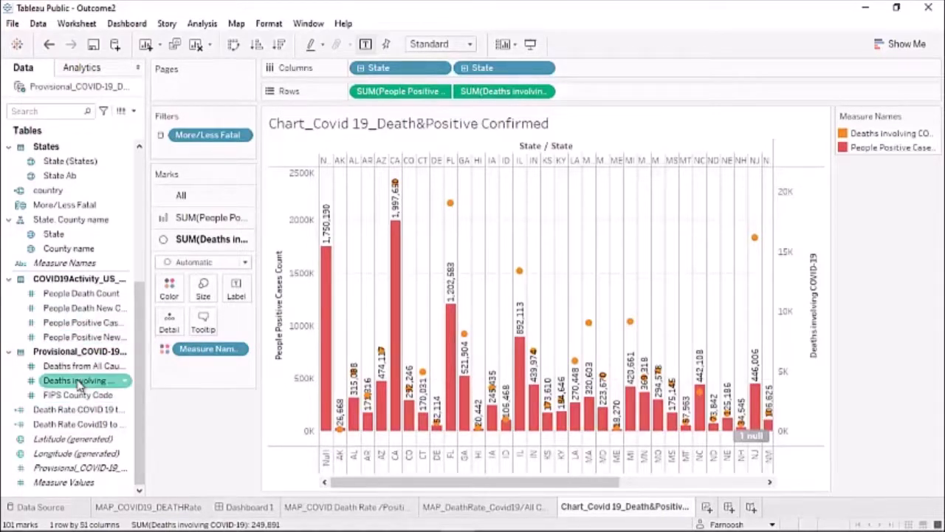
pyautogui.moveTo(79, 384); pyautogui.dragTo(237, 314)
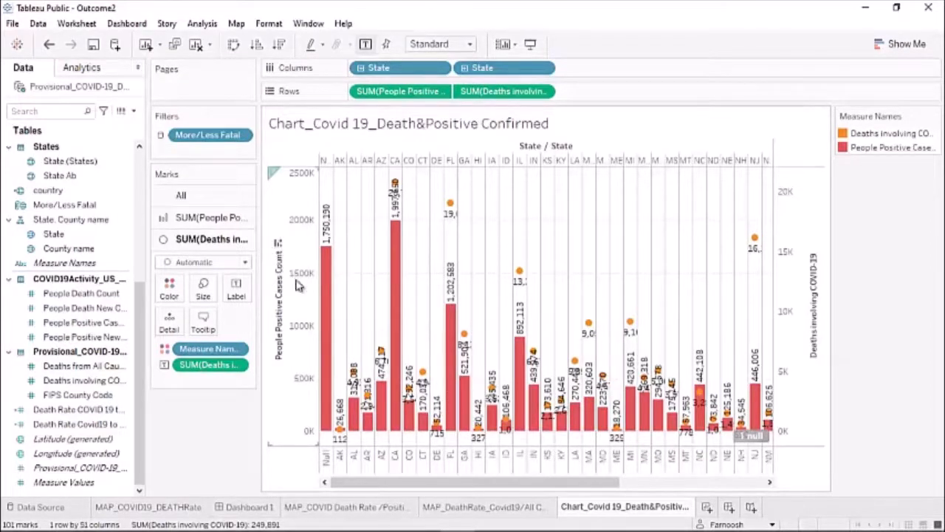
# Set the People Positive Cases Count axis to a logarithmic scale and title it People Positive Cases Count (Log)
pyautogui.click(287, 220)
pyautogui.rightClick(287, 220)
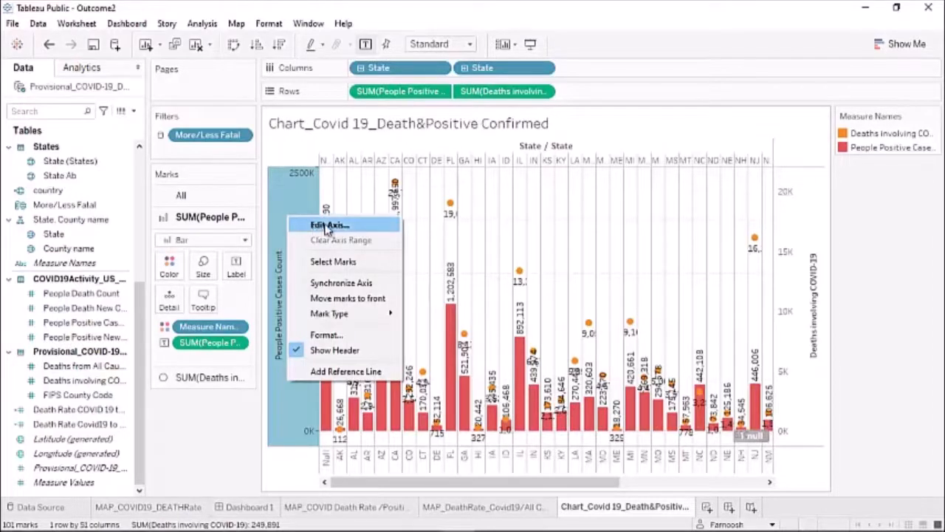
pyautogui.click(326, 224)
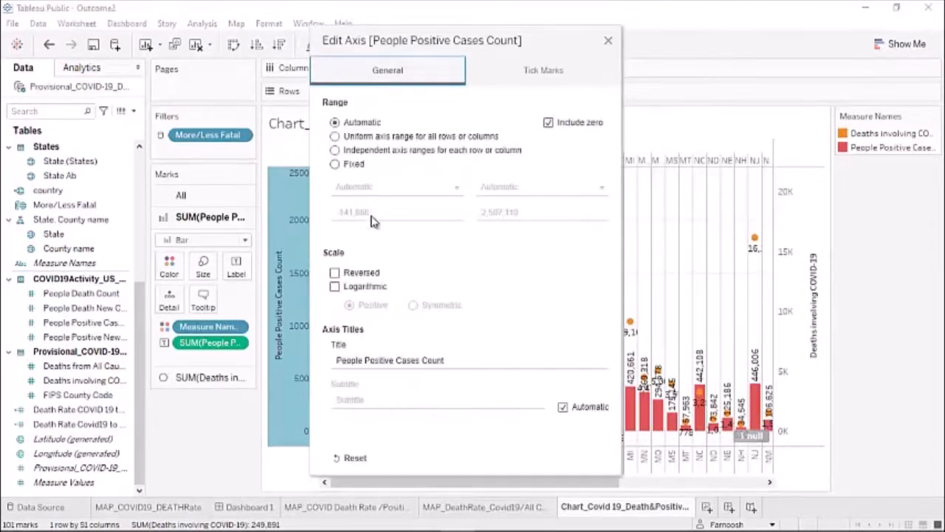
pyautogui.click(335, 286)
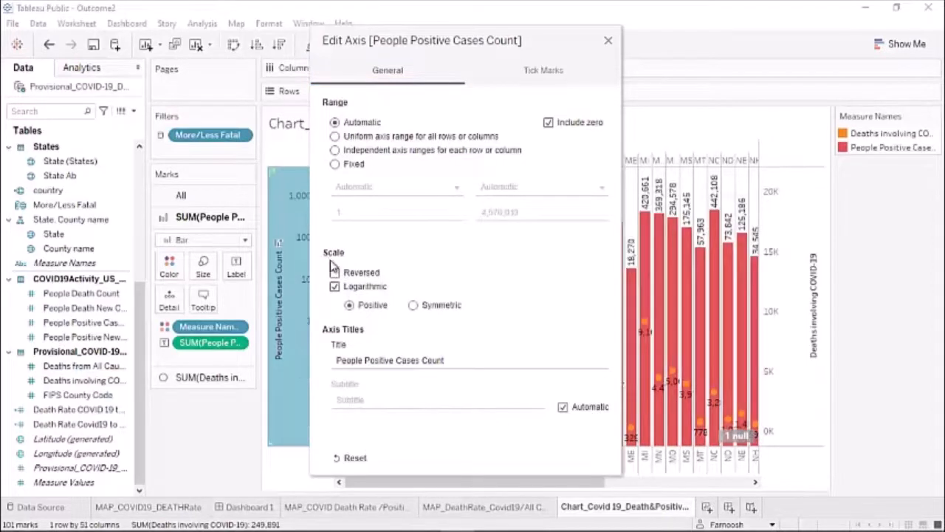
pyautogui.click(366, 362)
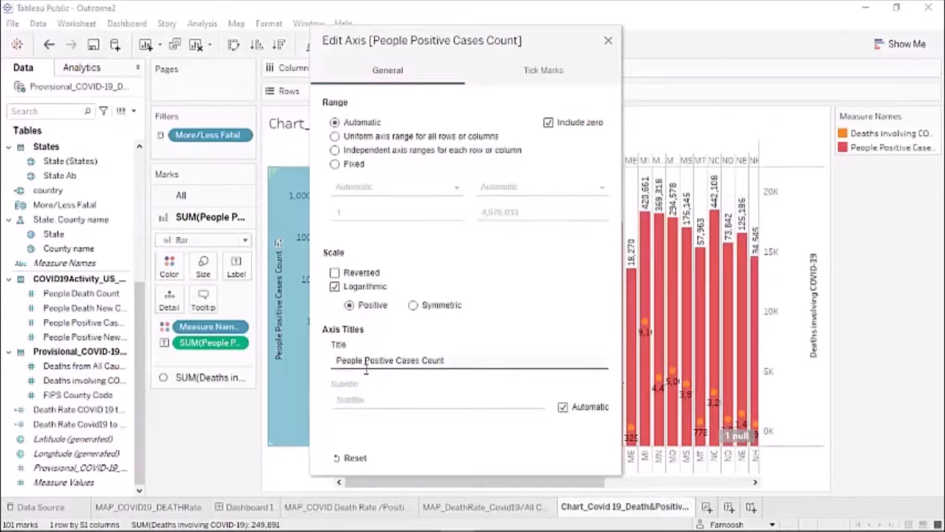
pyautogui.tripleClick(448, 359)
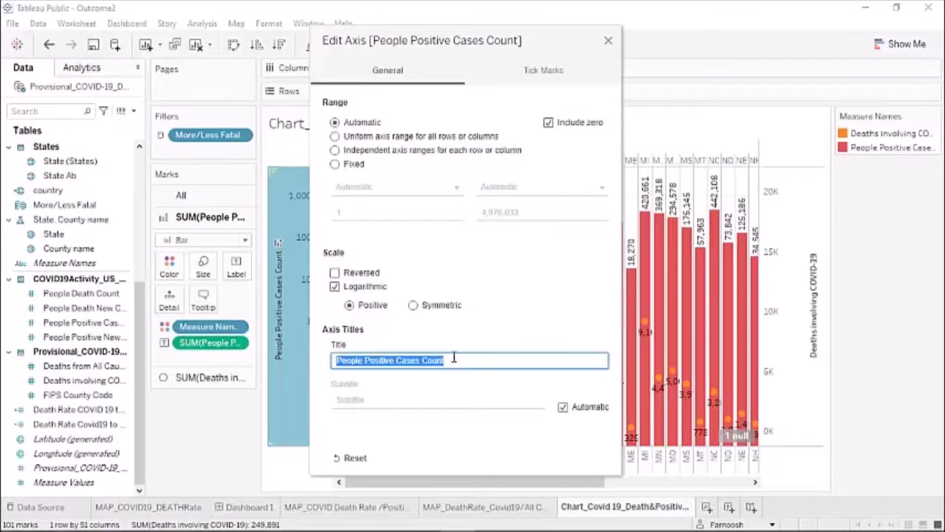
pyautogui.click(484, 362)
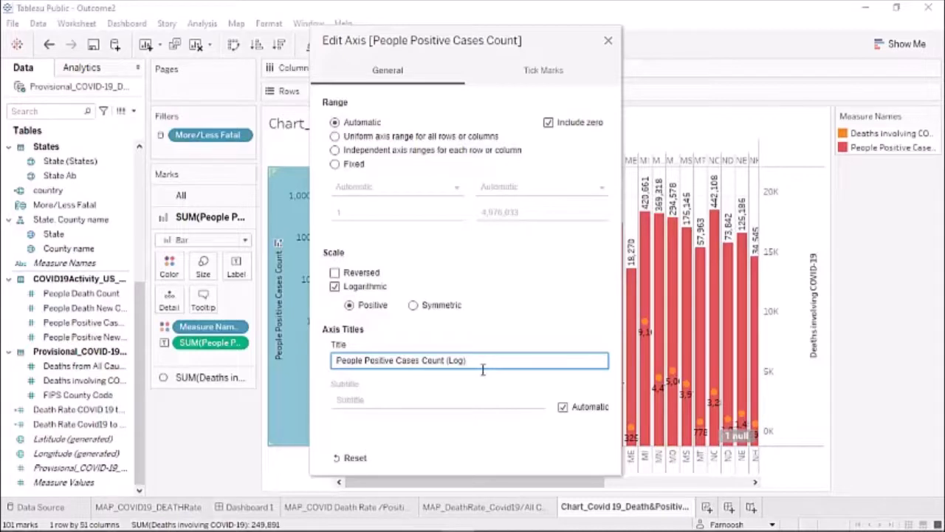
pyautogui.click(608, 42)
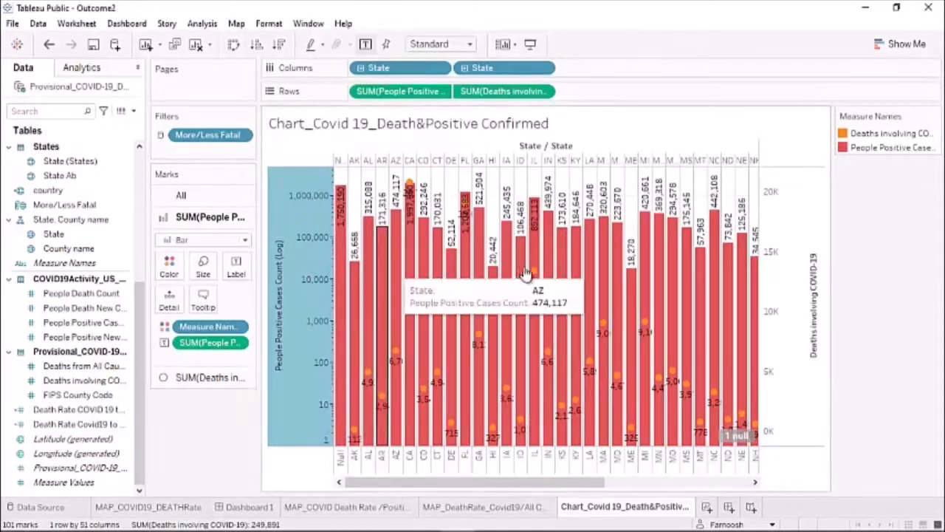
# Change the Deaths involving COVID-19 marks to bars and synchronize their axis with the positive cases axis
pyautogui.click(201, 378)
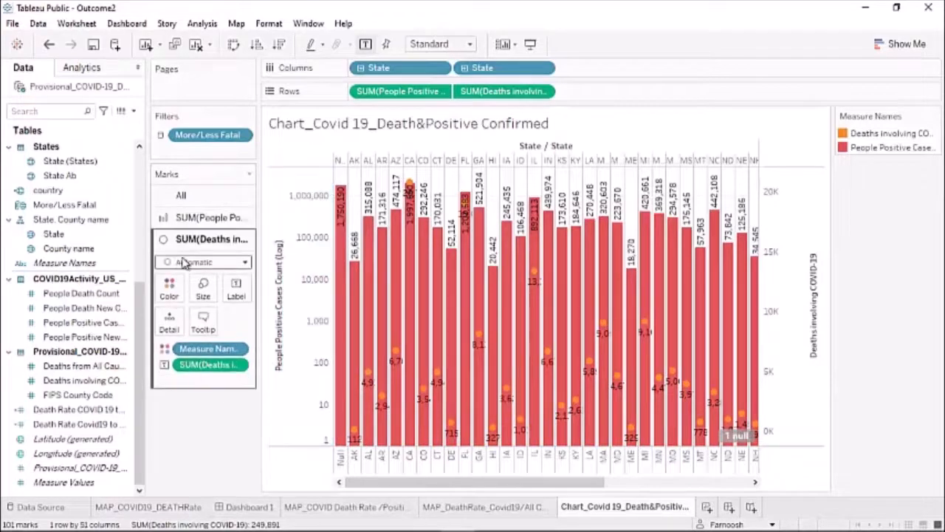
pyautogui.click(244, 264)
pyautogui.click(182, 293)
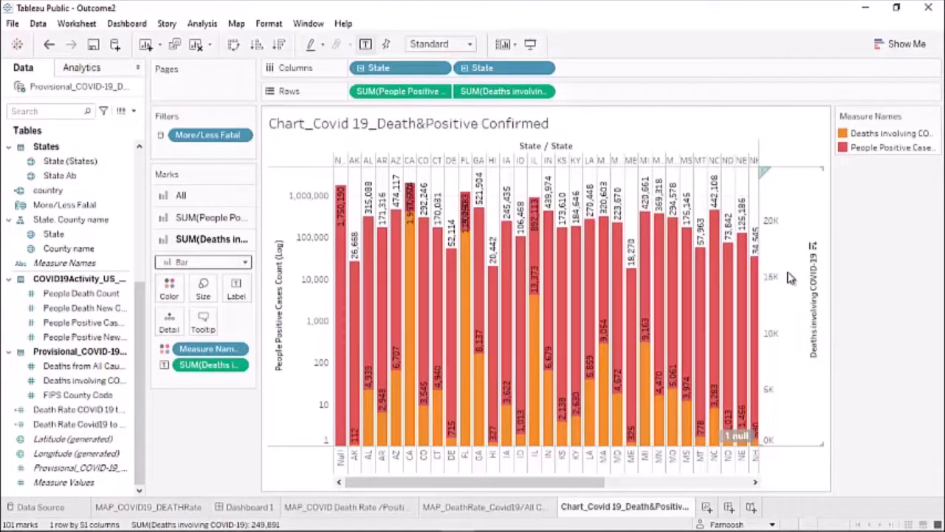
pyautogui.rightClick(803, 230)
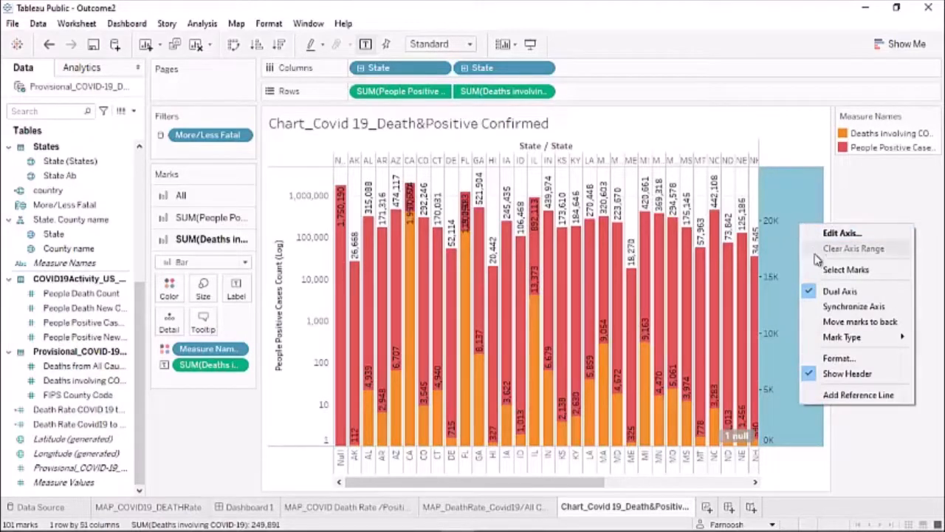
pyautogui.click(846, 310)
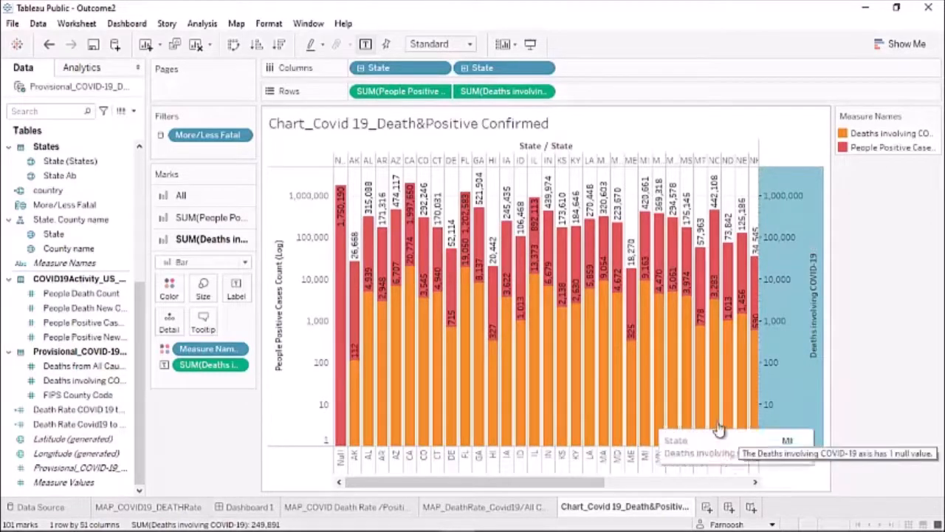
# Filter out the null value of Deaths involving COVID-19 and hide the header of that measure's axis
pyautogui.click(735, 436)
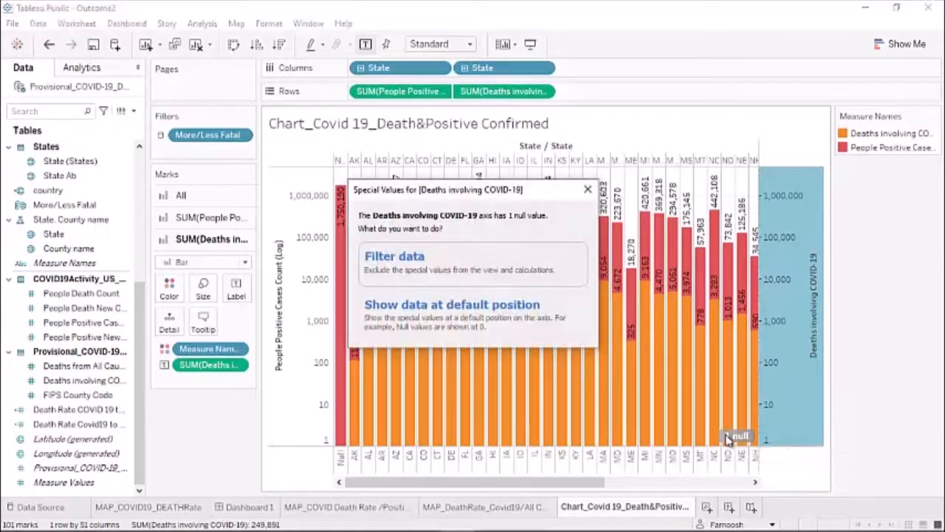
pyautogui.click(451, 265)
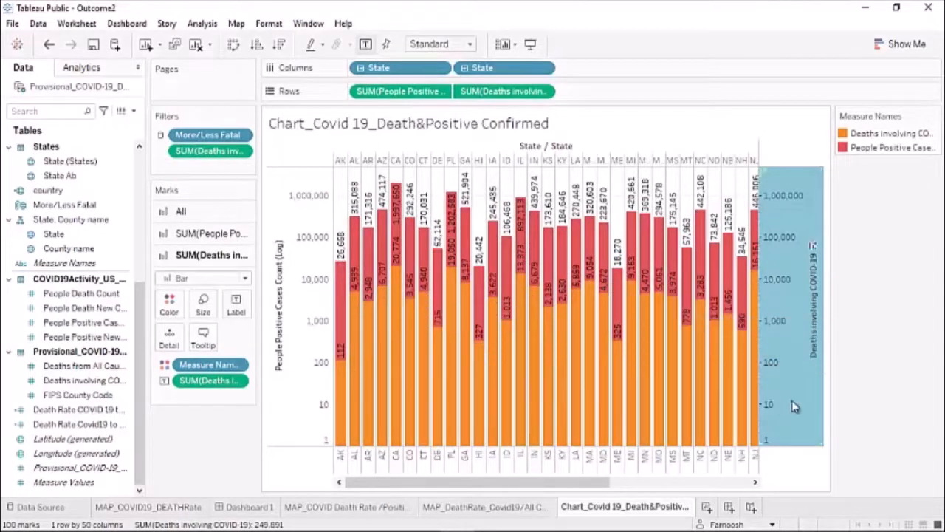
pyautogui.rightClick(798, 267)
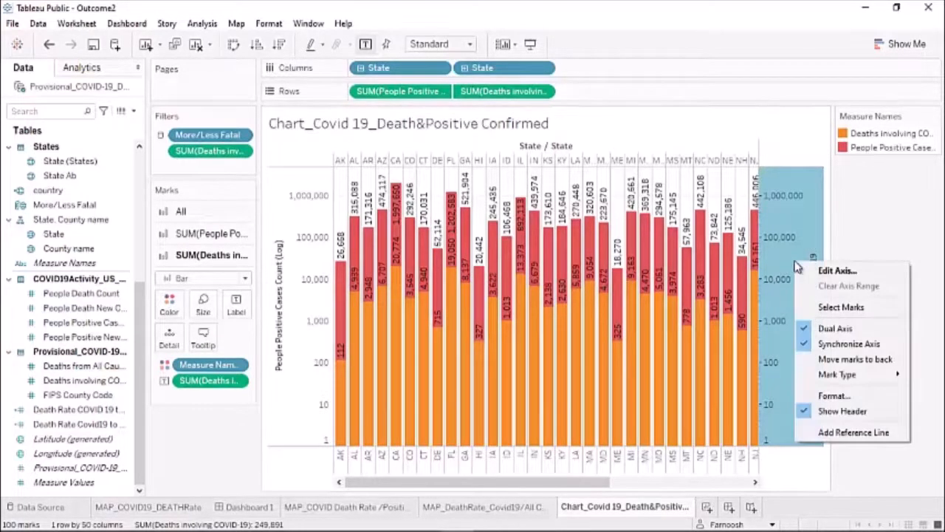
pyautogui.click(851, 416)
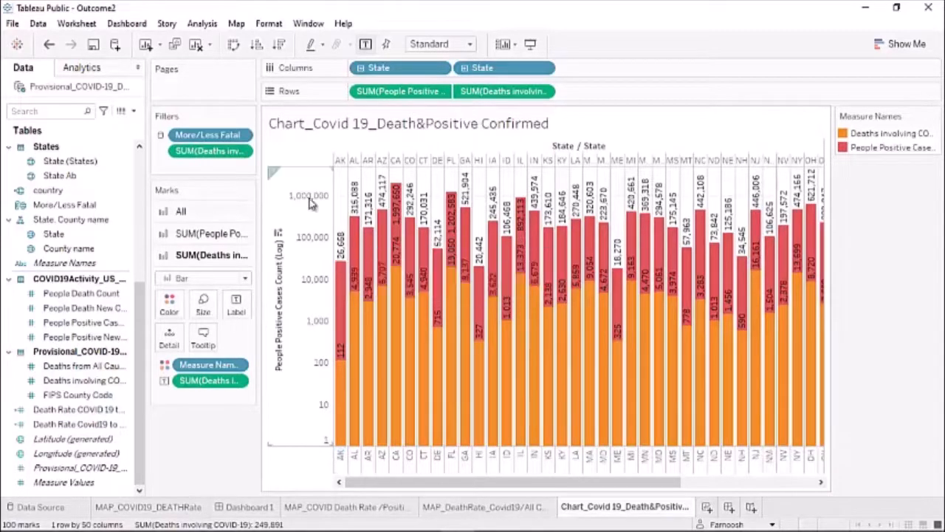
# Sort the states in descending order of People Positive Cases Count
pyautogui.rightClick(293, 151)
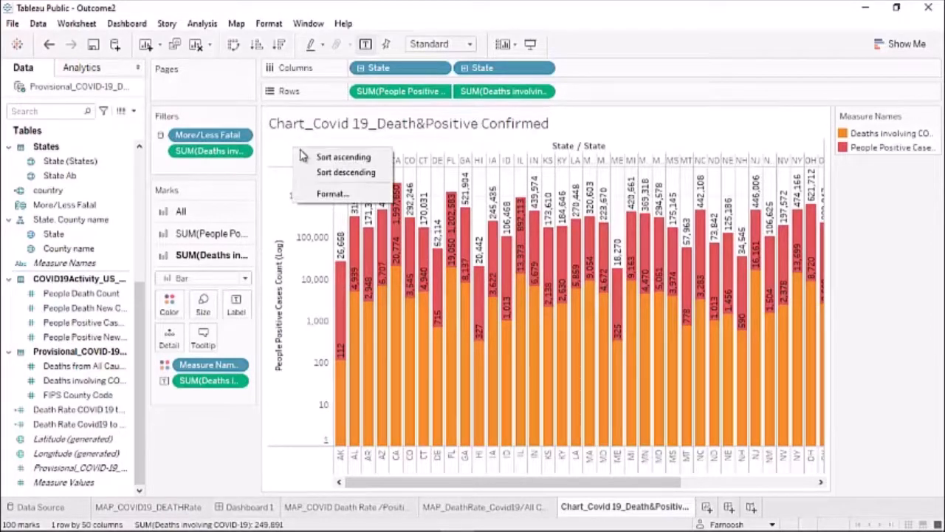
pyautogui.click(338, 174)
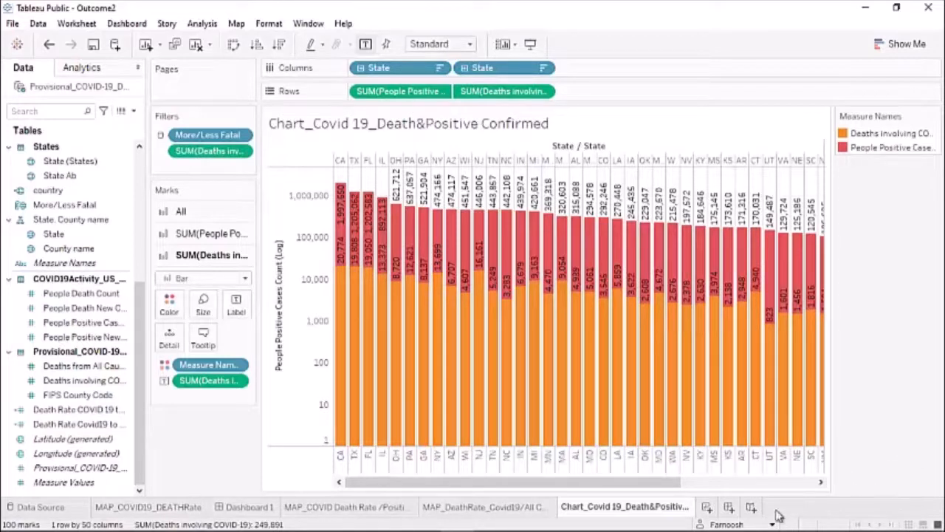
# Add a new worksheet named Chart_Covid19_Death&All causes Death
pyautogui.click(707, 507)
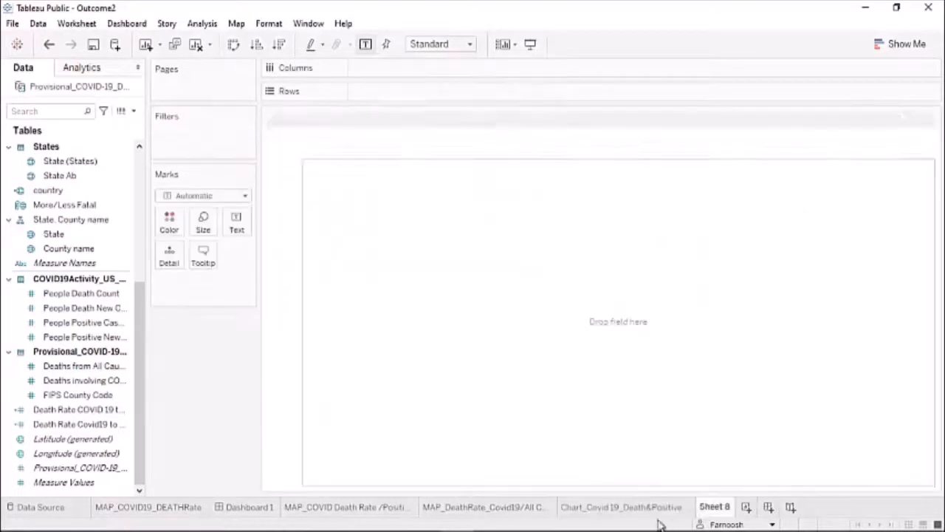
pyautogui.doubleClick(720, 509)
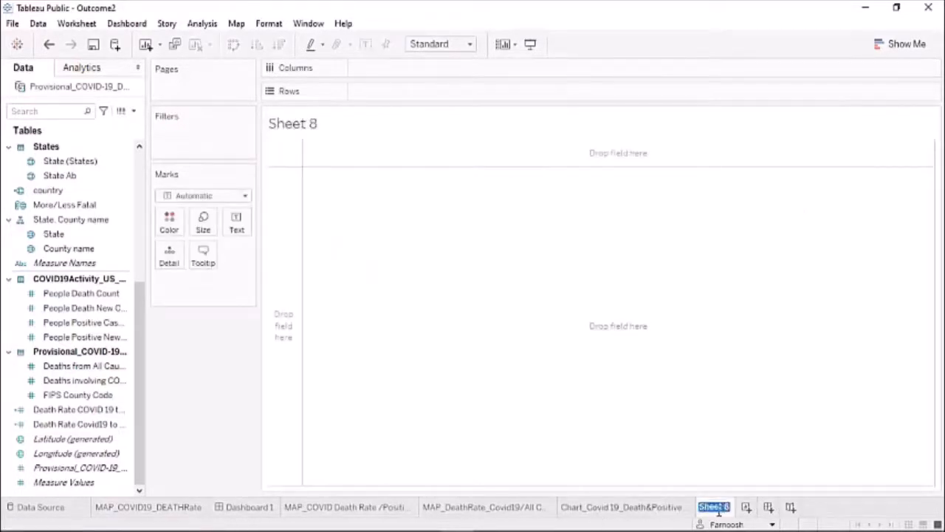
pyautogui.moveTo(678, 514)
pyautogui.write('Chart')
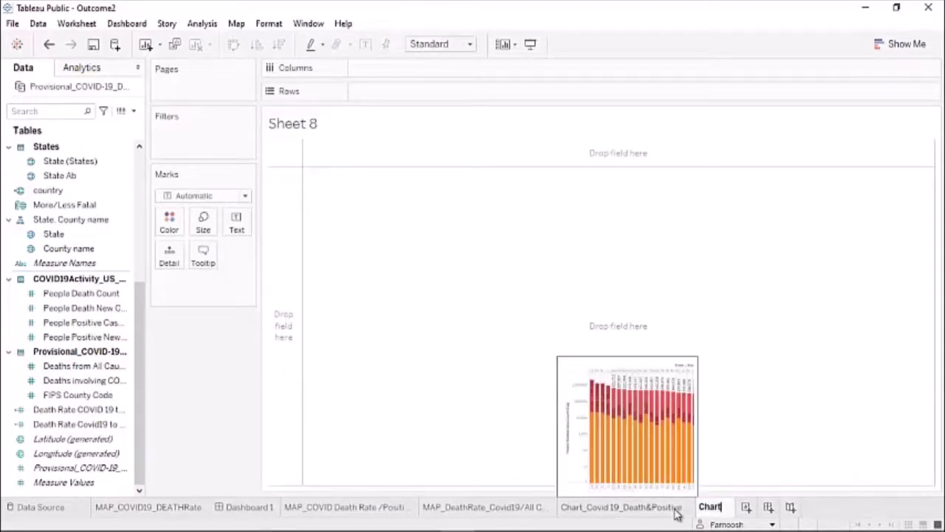
pyautogui.write('_Covid19')
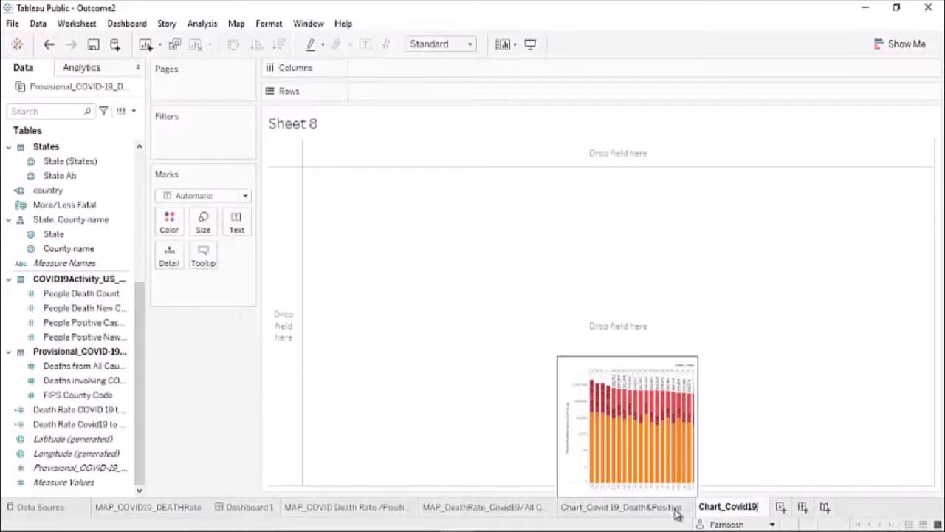
pyautogui.write('_Deta')
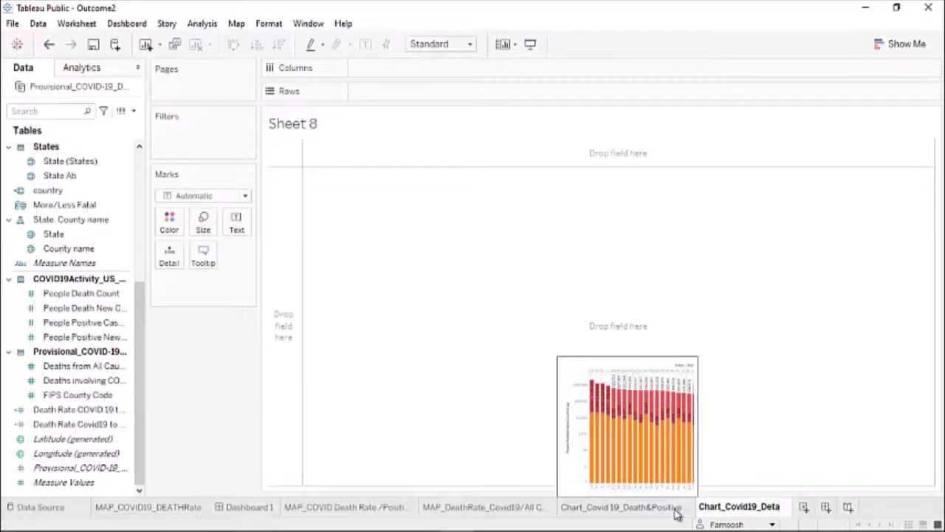
pyautogui.press('BackSpace')
pyautogui.press('BackSpace')
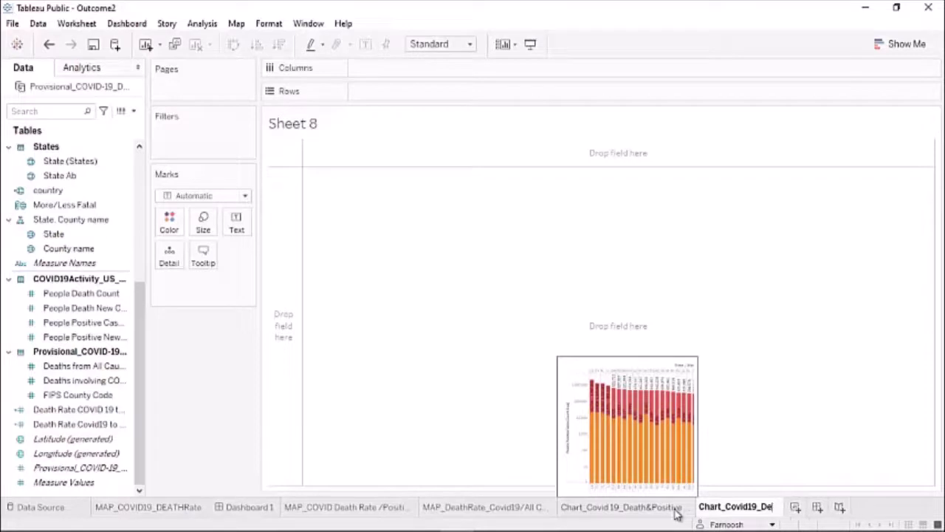
pyautogui.write('ath')
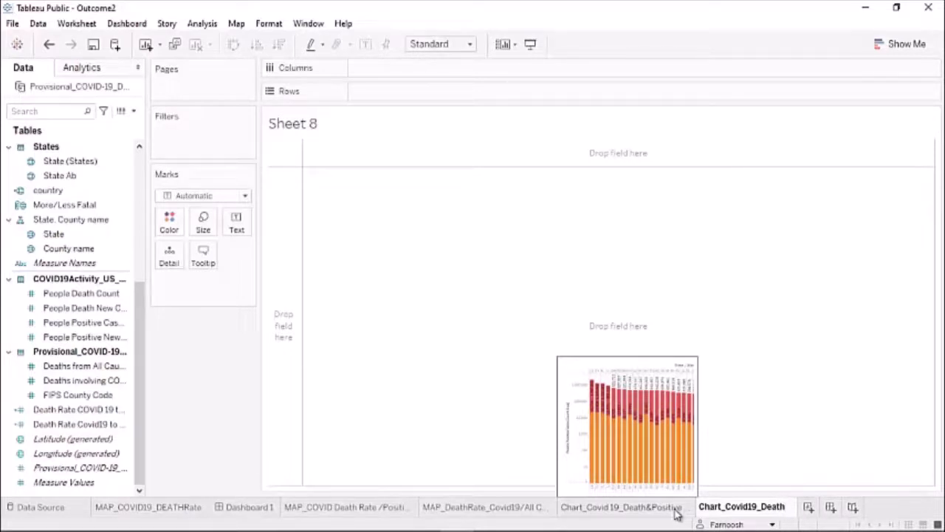
pyautogui.write('&')
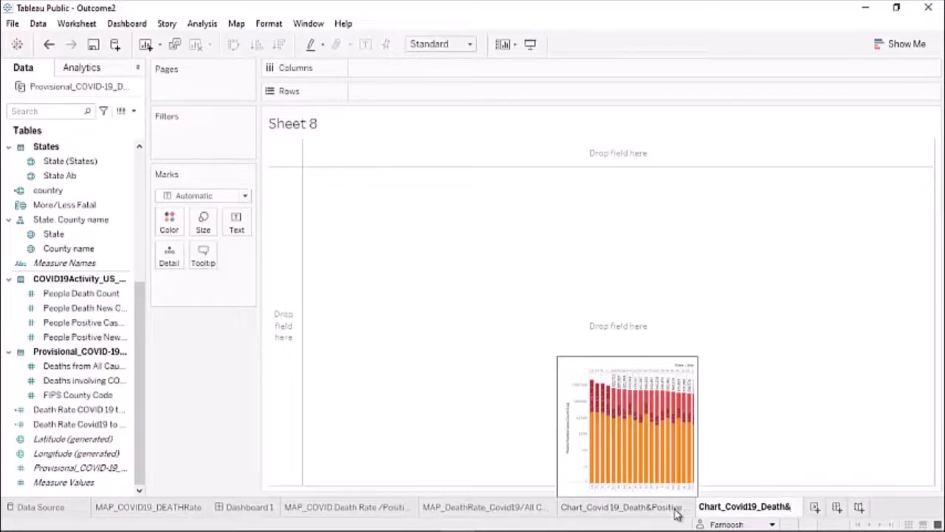
pyautogui.write('All')
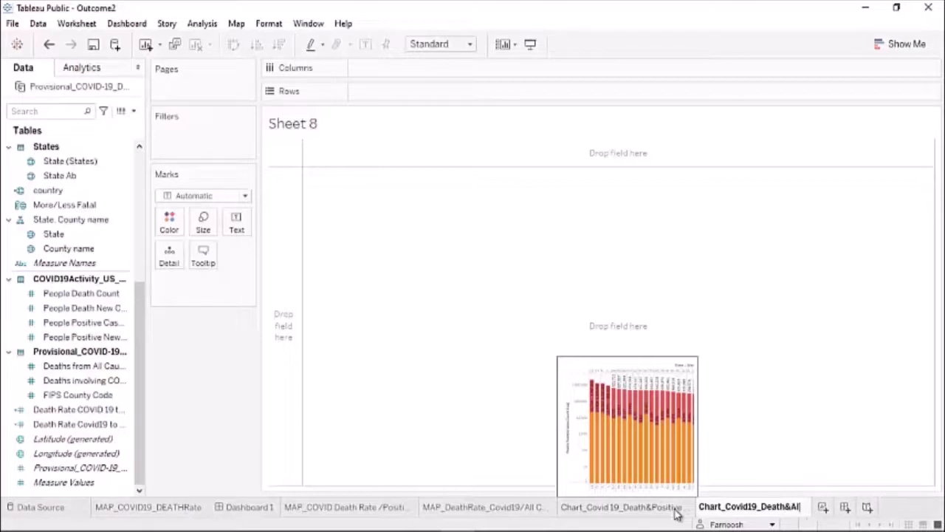
pyautogui.write('au')
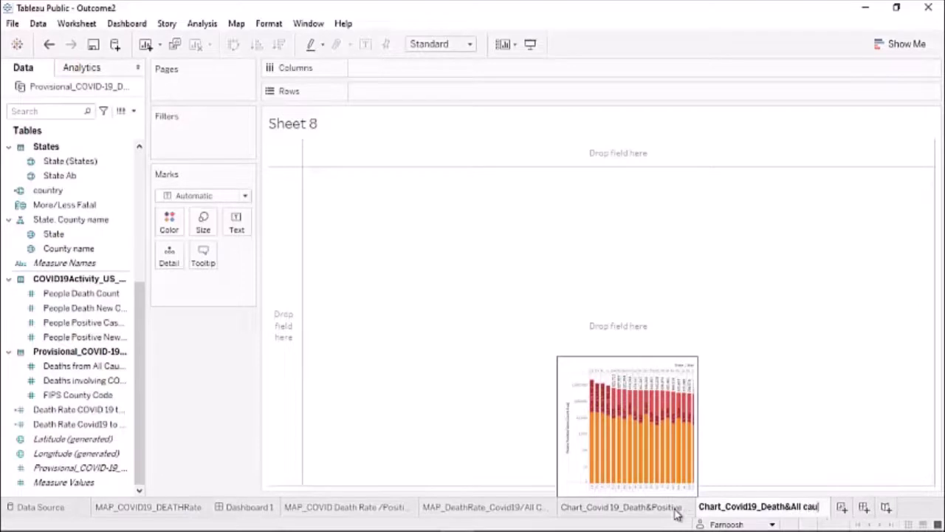
pyautogui.write('ses Death')
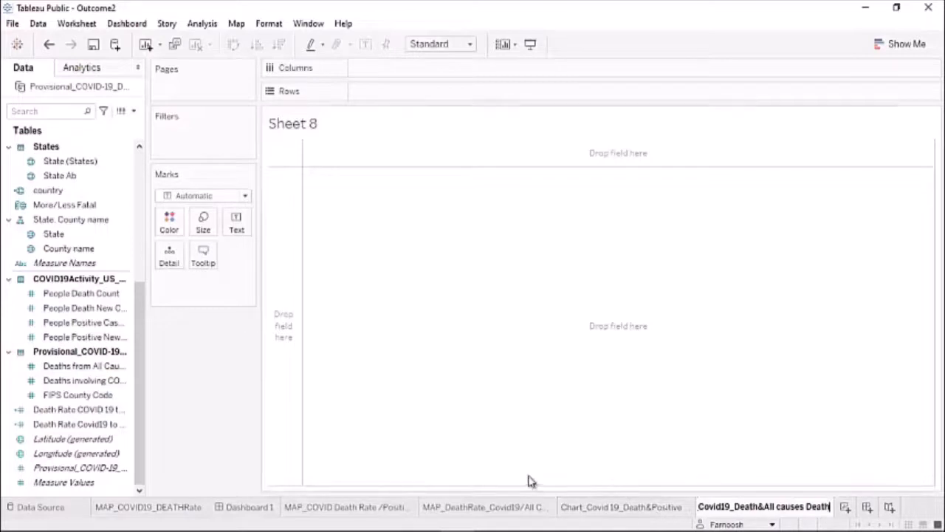
pyautogui.click(229, 383)
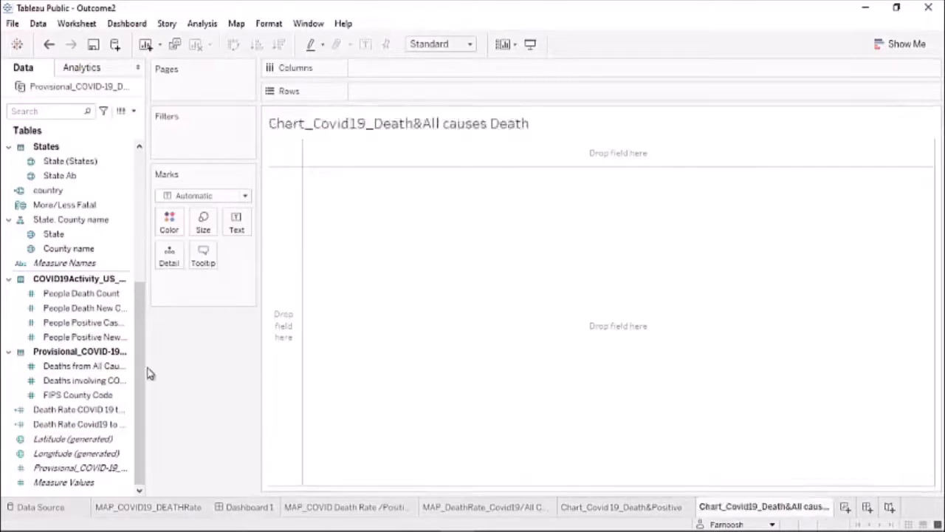
# Place State from the State, County name hierarchy on the chart's columns
pyautogui.click(45, 237)
pyautogui.moveTo(45, 237); pyautogui.dragTo(359, 103)
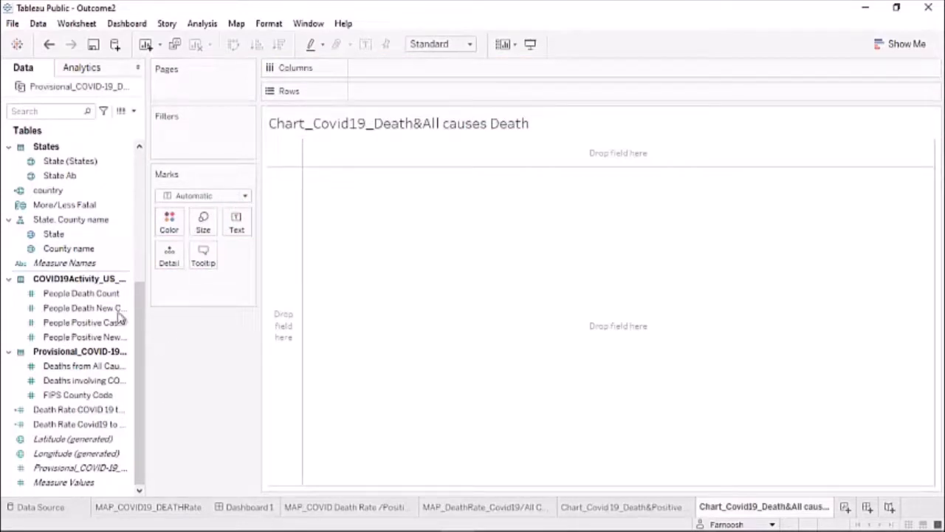
pyautogui.click(54, 235)
pyautogui.moveTo(53, 235); pyautogui.dragTo(366, 70)
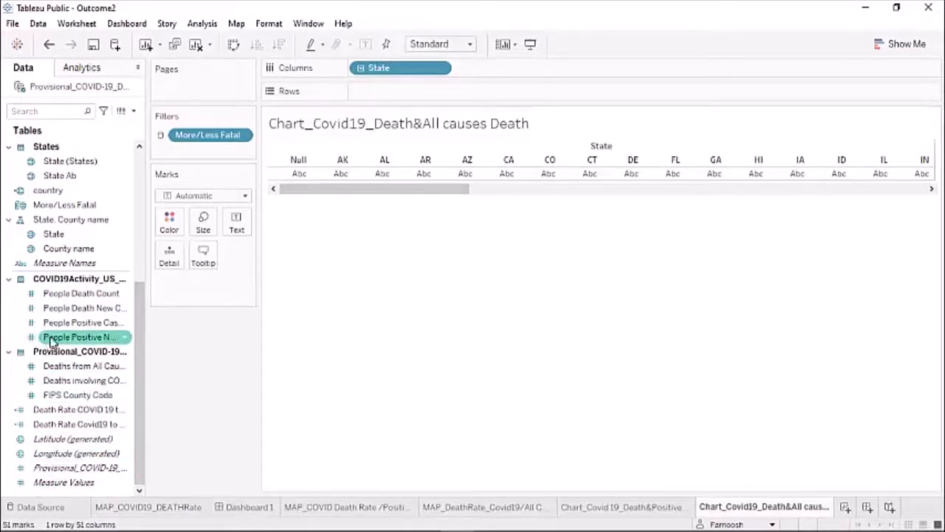
# Plot Deaths from All Causes and Deaths involving COVID-19 on the rows as a dual-axis chart
pyautogui.moveTo(77, 367); pyautogui.dragTo(395, 95)
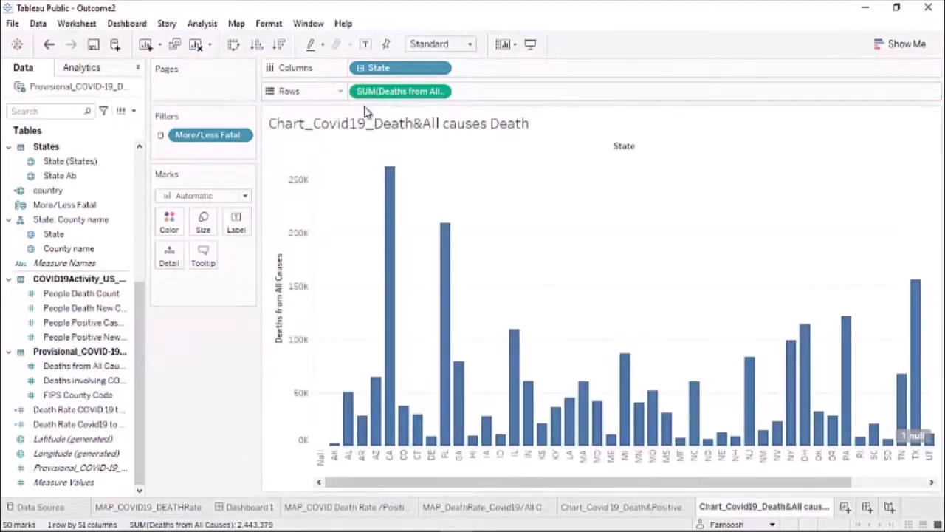
pyautogui.moveTo(70, 382); pyautogui.dragTo(491, 98)
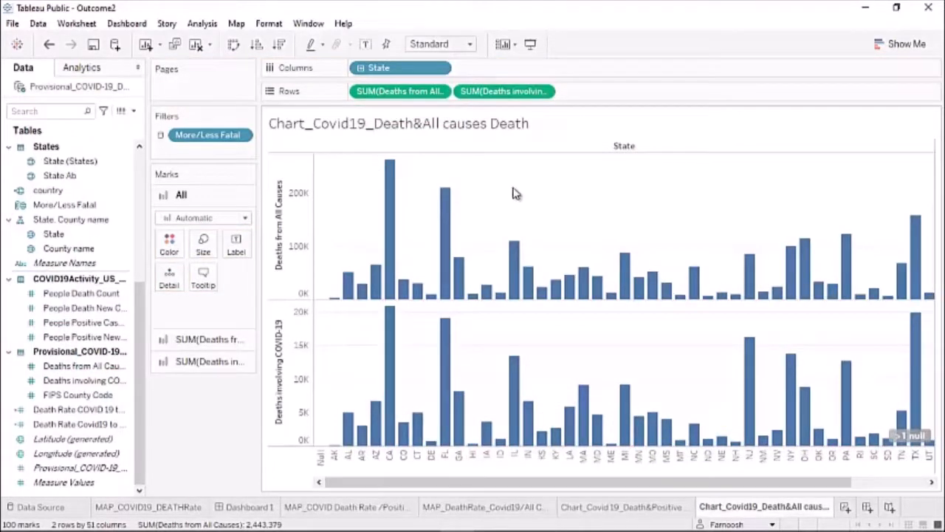
pyautogui.click(547, 94)
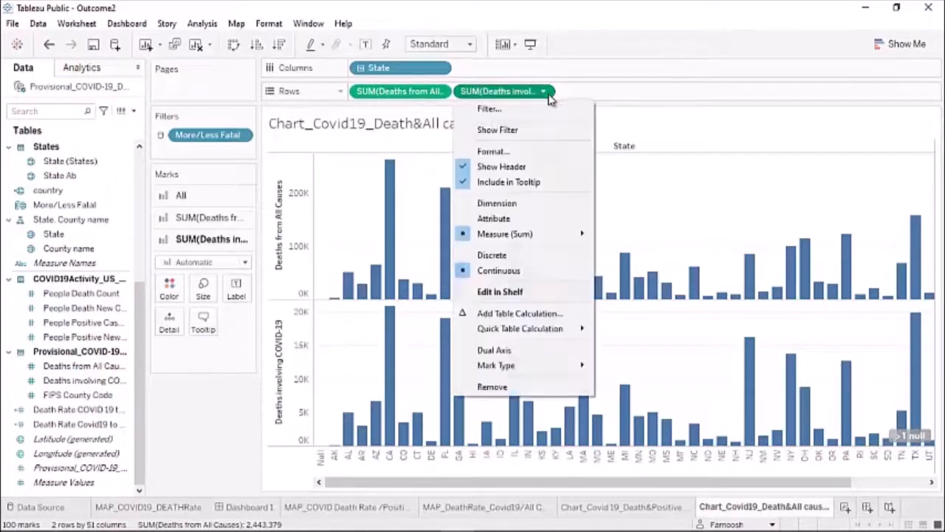
pyautogui.click(499, 350)
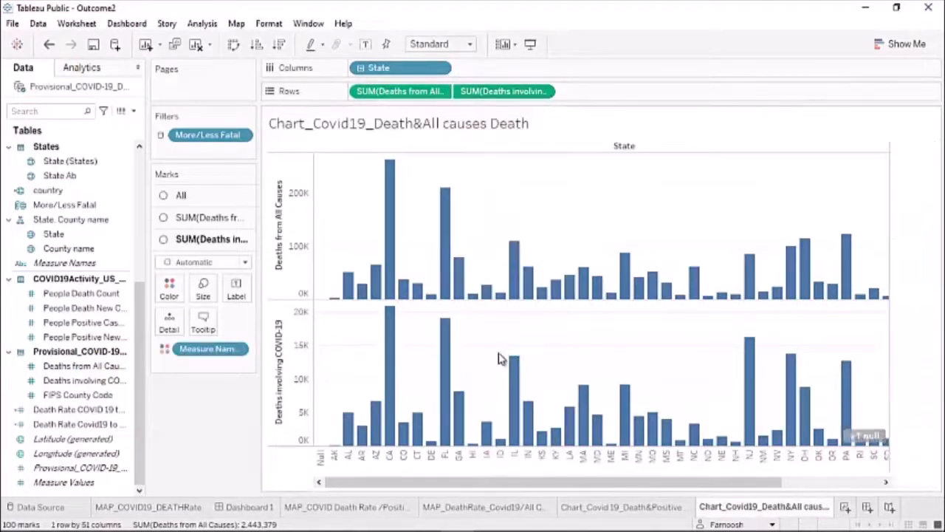
# Change the Deaths from All Causes marks to bars and label them with their Deaths from All Causes values
pyautogui.click(191, 222)
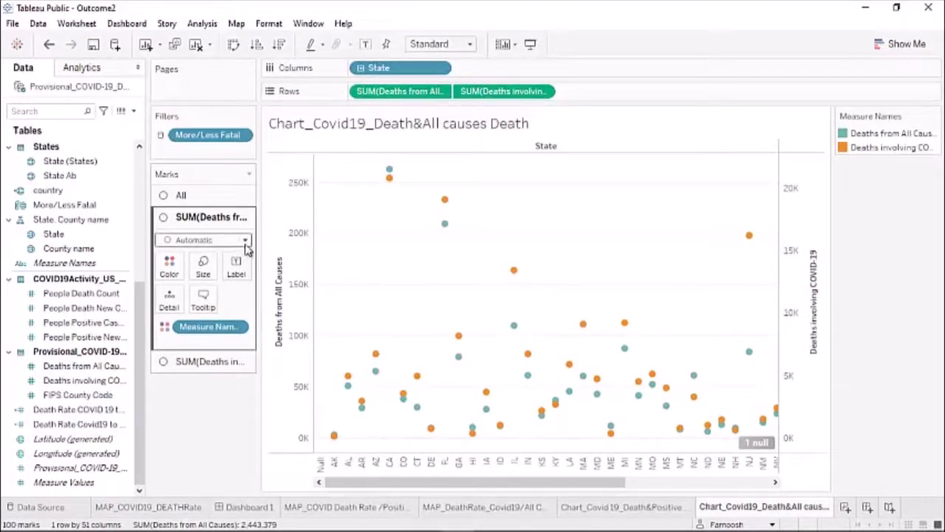
pyautogui.click(245, 246)
pyautogui.click(197, 274)
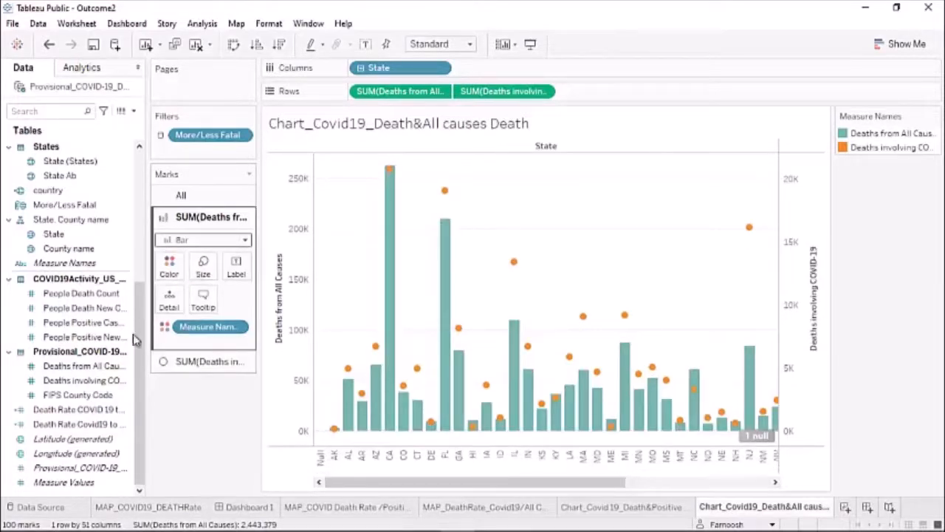
pyautogui.click(81, 323)
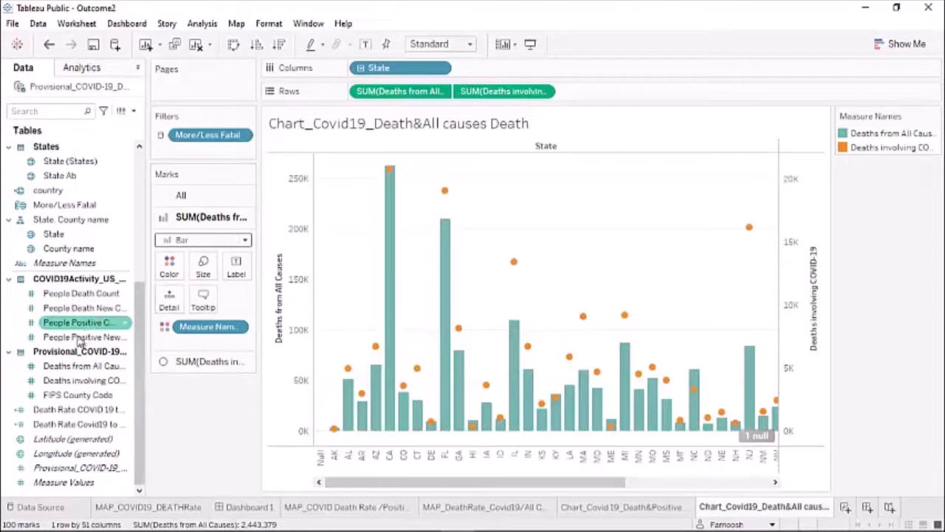
pyautogui.click(73, 367)
pyautogui.moveTo(71, 371); pyautogui.dragTo(205, 360)
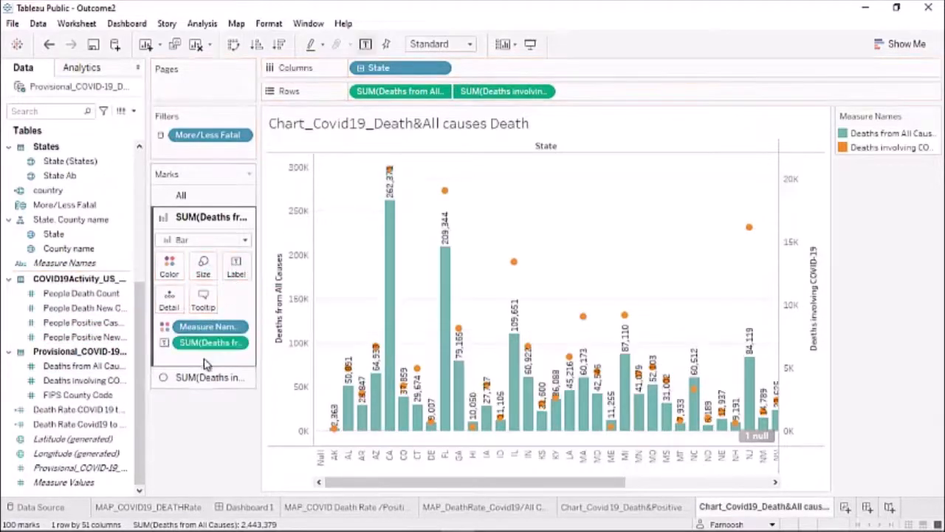
# Change the Deaths involving COVID-19 marks to bars and label them with their Deaths involving COVID-19 values
pyautogui.click(200, 377)
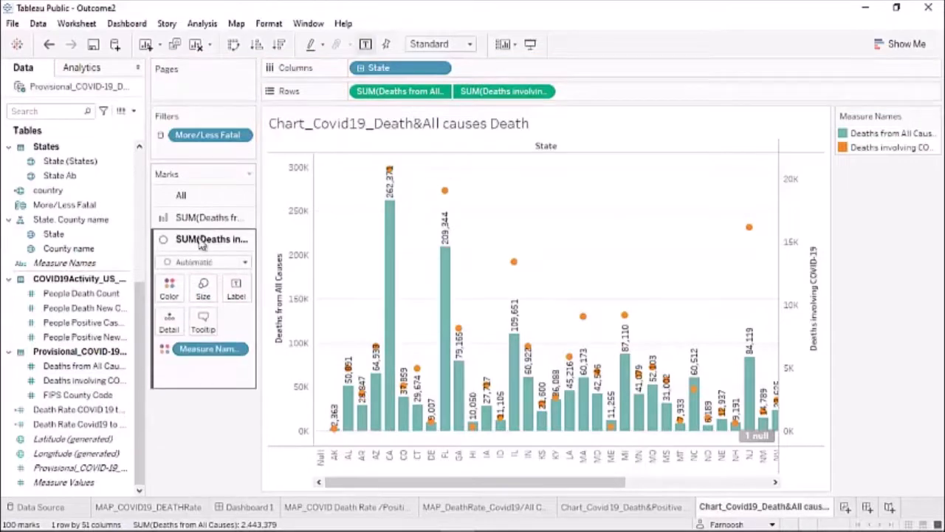
pyautogui.click(244, 262)
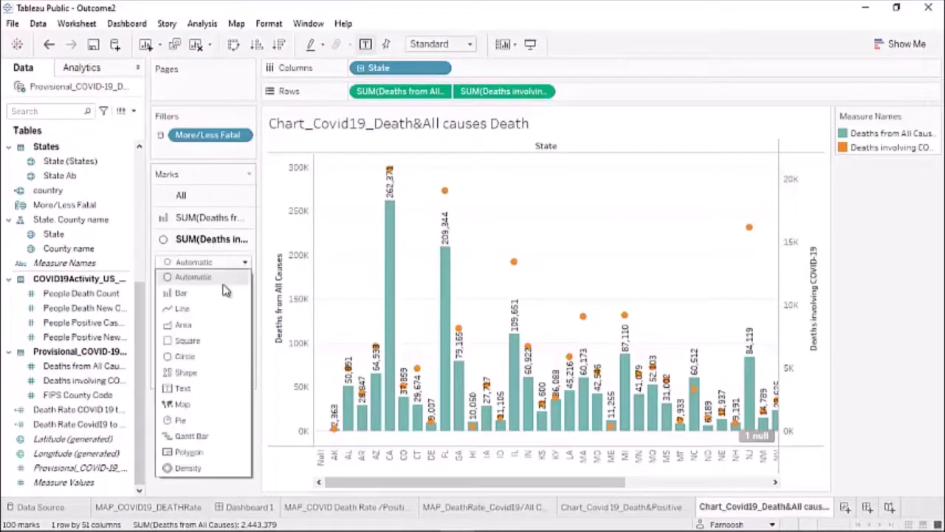
pyautogui.click(188, 293)
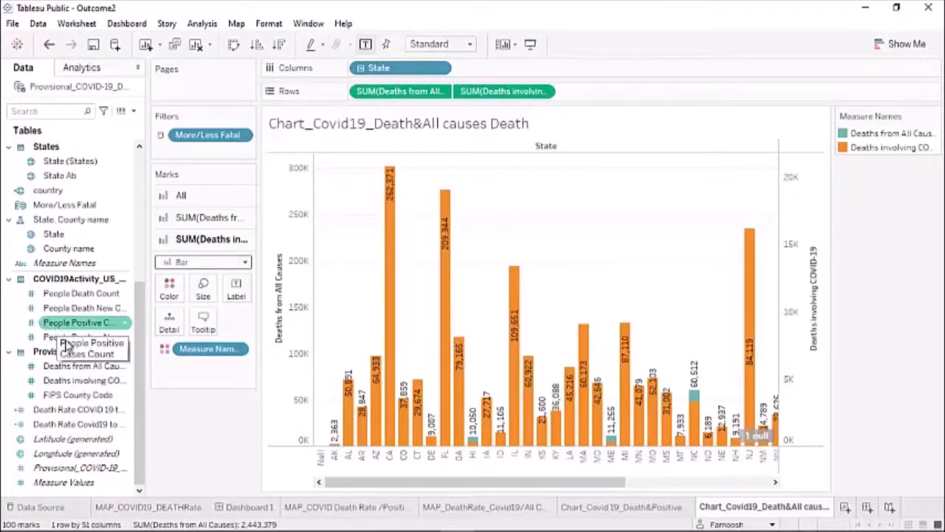
pyautogui.moveTo(80, 380); pyautogui.dragTo(235, 289)
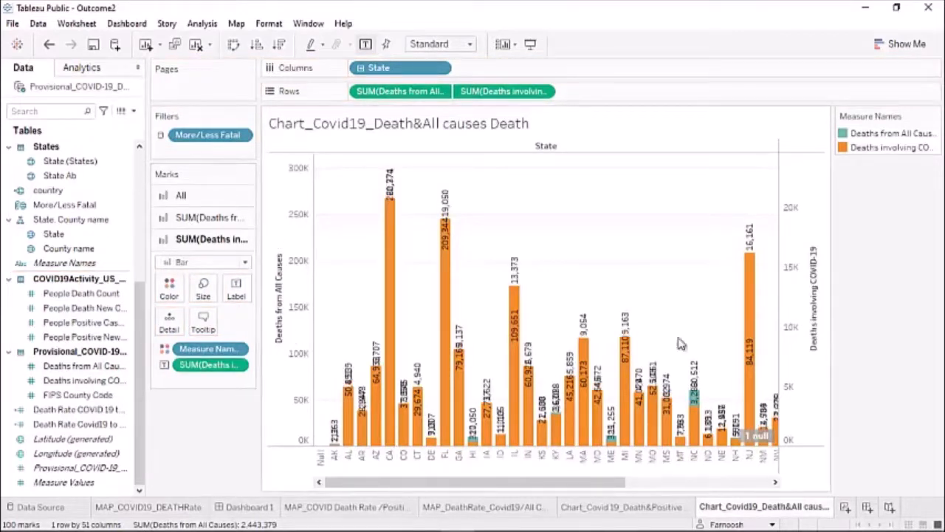
# Set the Deaths from All Causes axis to a logarithmic scale and title it "Deaths from All Causes (log)"
pyautogui.rightClick(297, 214)
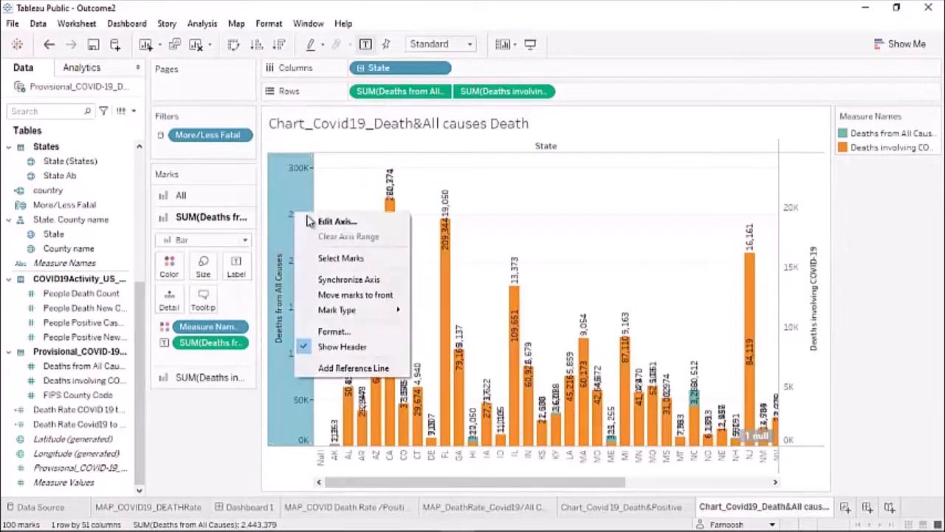
pyautogui.click(319, 221)
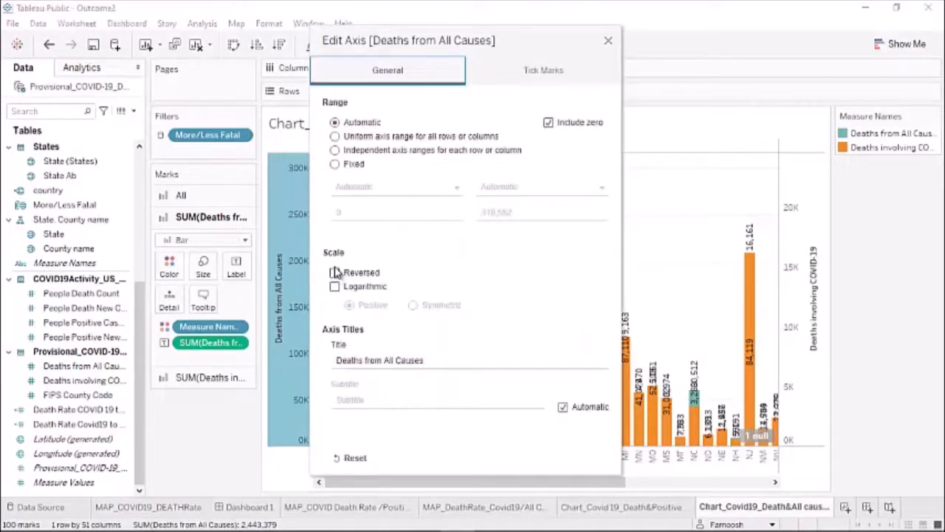
pyautogui.click(334, 288)
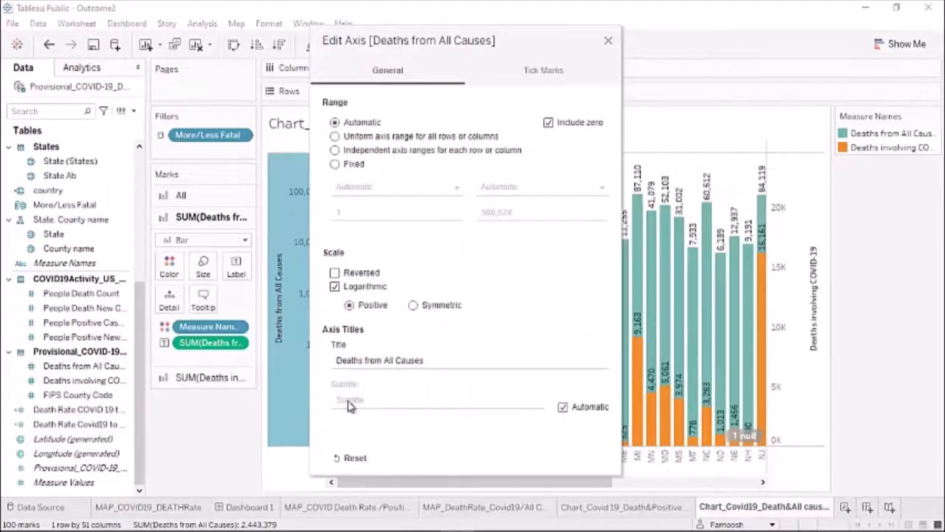
pyautogui.click(442, 360)
pyautogui.click(443, 363)
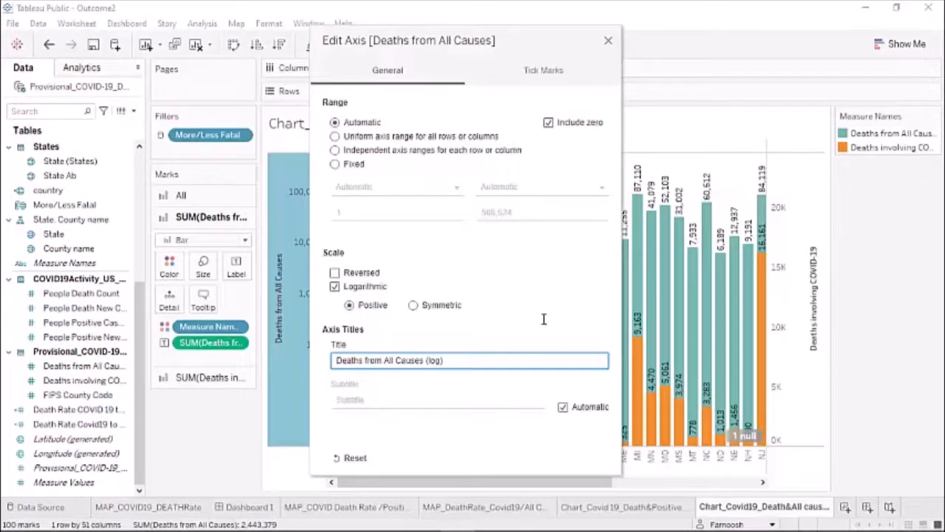
pyautogui.click(607, 41)
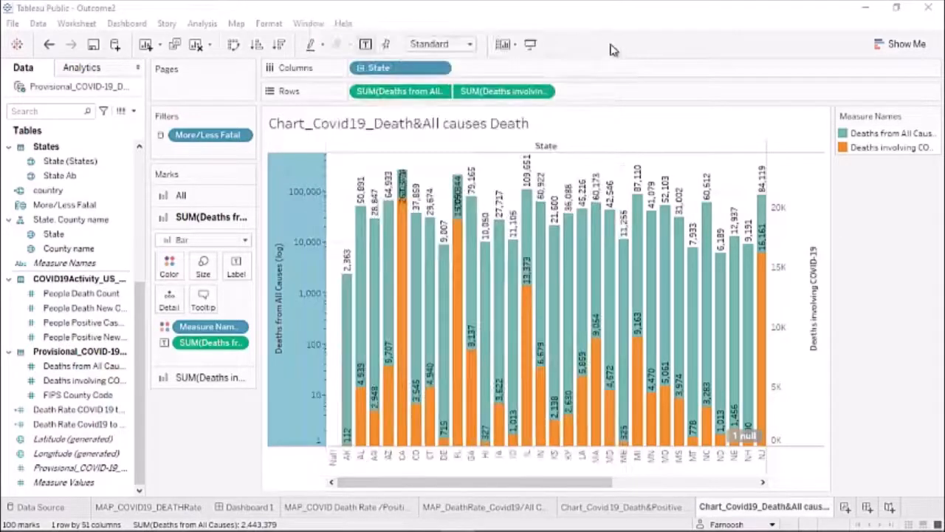
# Synchronize the Deaths involving COVID-19 axis with the all-causes axis and filter the null value out of the chart
pyautogui.rightClick(803, 256)
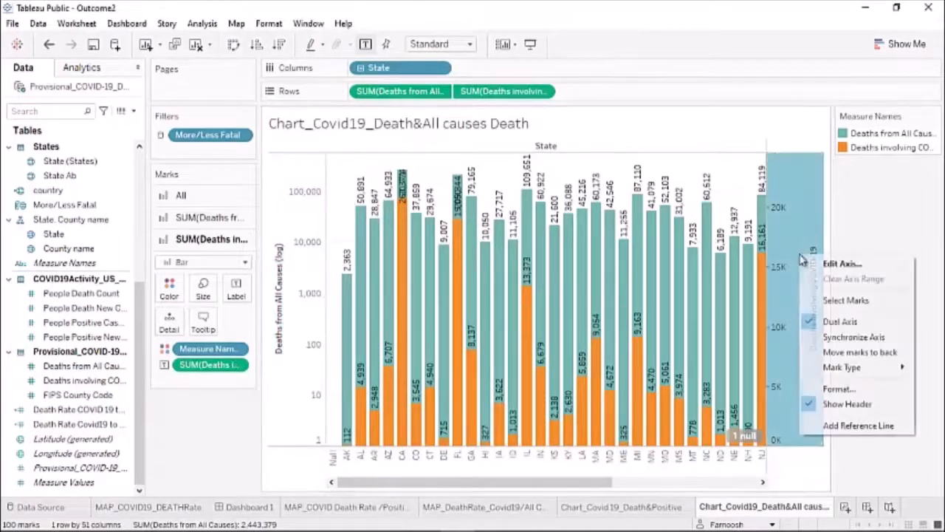
pyautogui.click(837, 339)
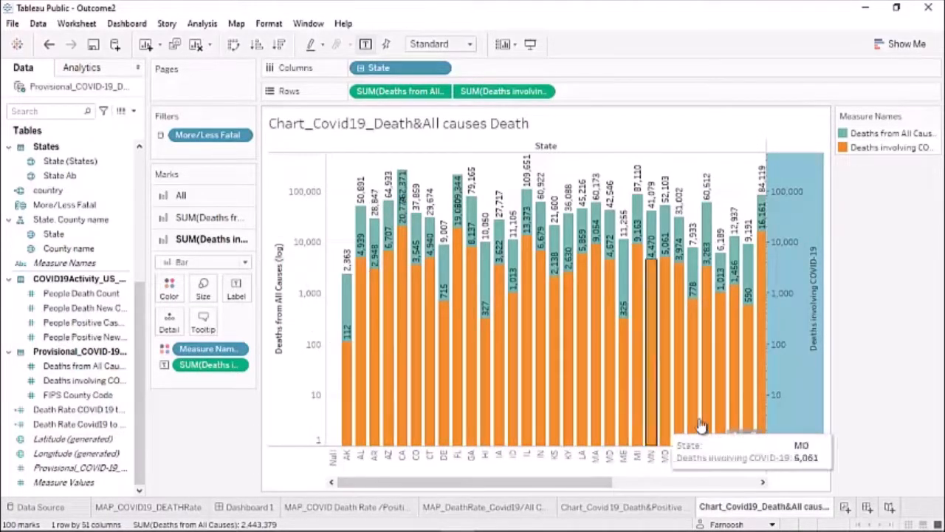
pyautogui.click(745, 436)
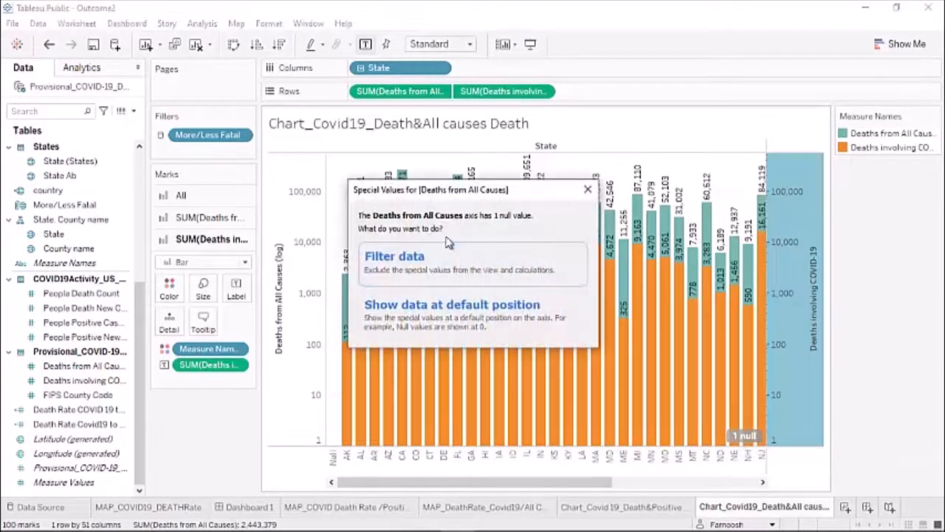
# Hide the Deaths involving COVID-19 axis header and sort the states in descending order of Deaths from All Causes
pyautogui.rightClick(798, 384)
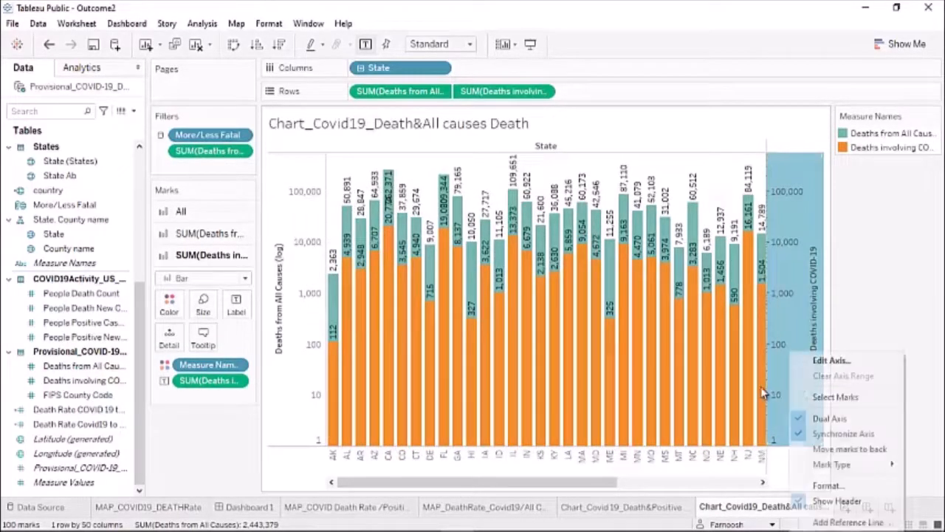
pyautogui.click(819, 501)
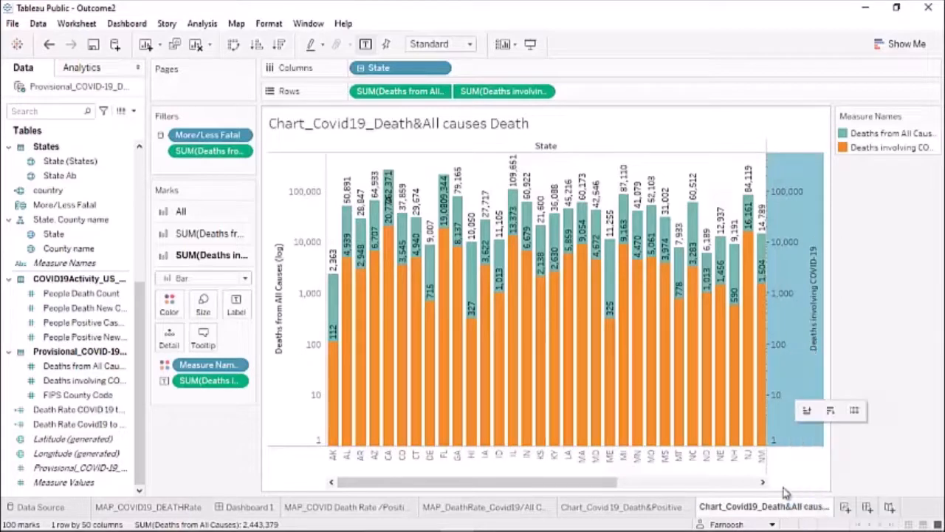
pyautogui.rightClick(292, 149)
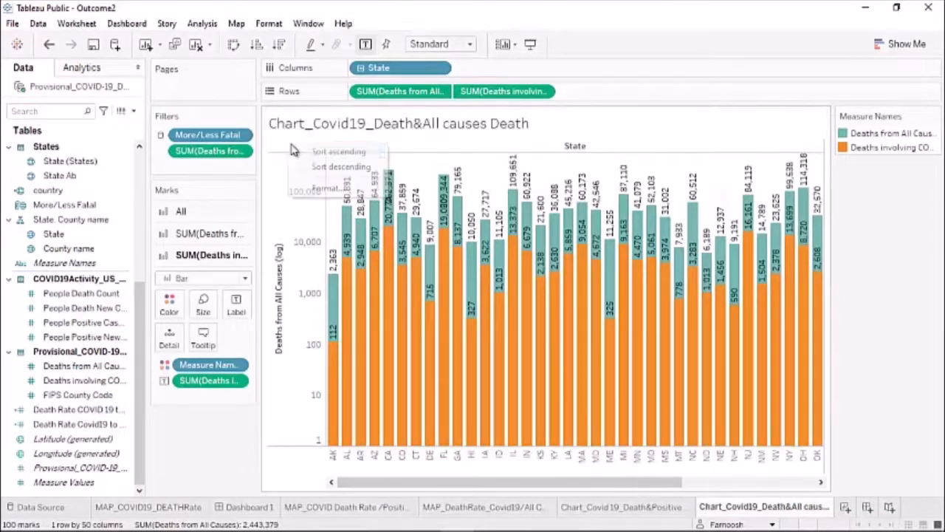
pyautogui.click(334, 168)
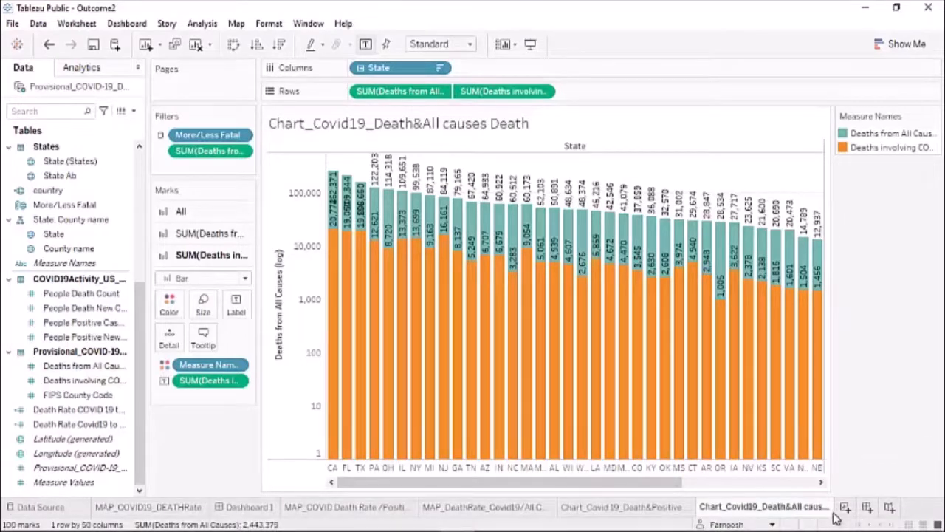
# Add a new worksheet and name it "Select Case Count"
pyautogui.click(845, 508)
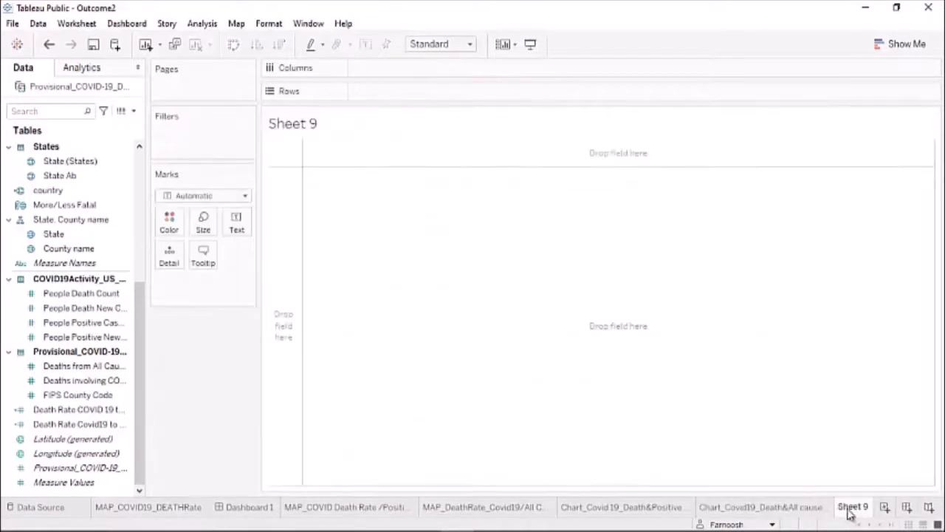
pyautogui.doubleClick(849, 508)
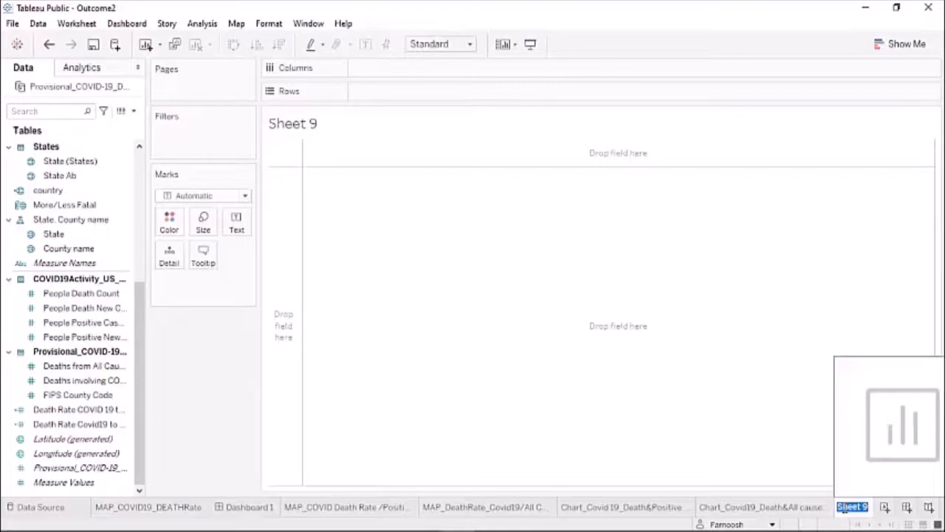
pyautogui.write('Select Case')
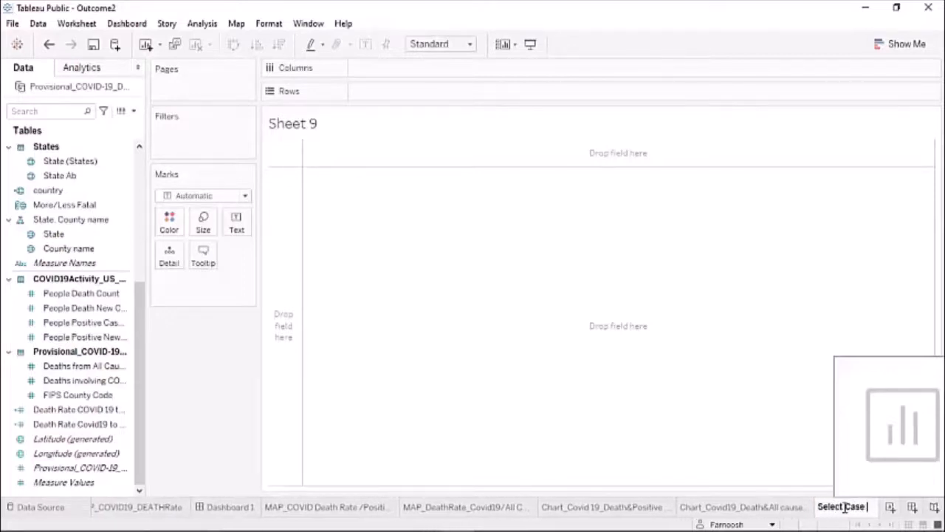
pyautogui.write(' Count')
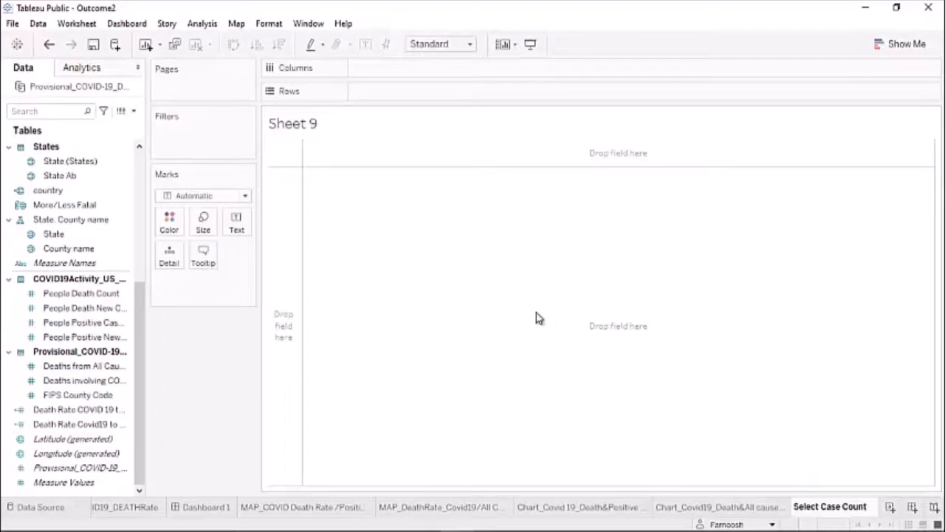
pyautogui.press('Return')
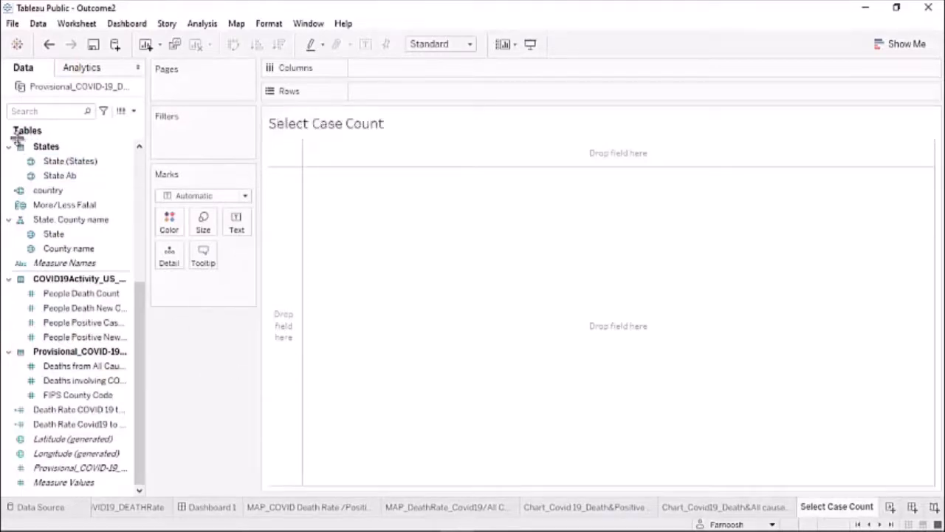
# Start a new parameter named "Select Case" with the String data type and a list of allowable values
pyautogui.click(132, 112)
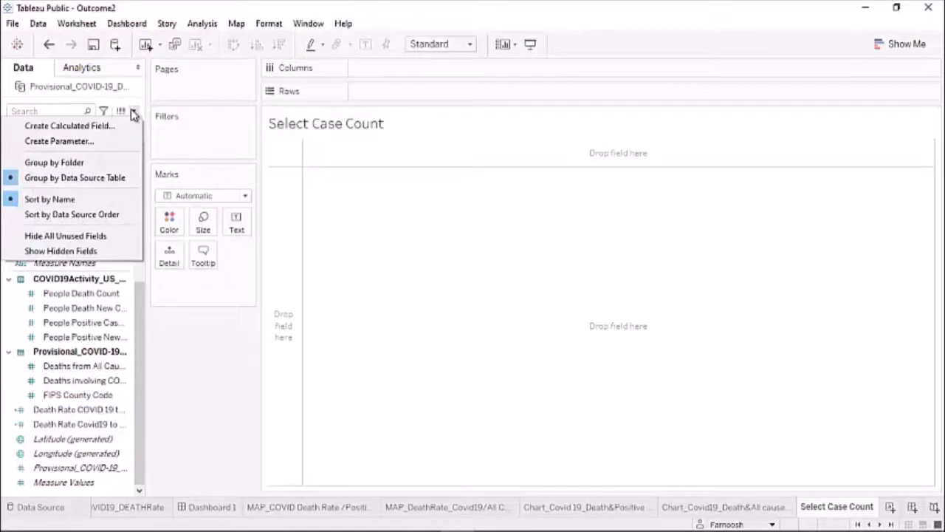
pyautogui.click(53, 144)
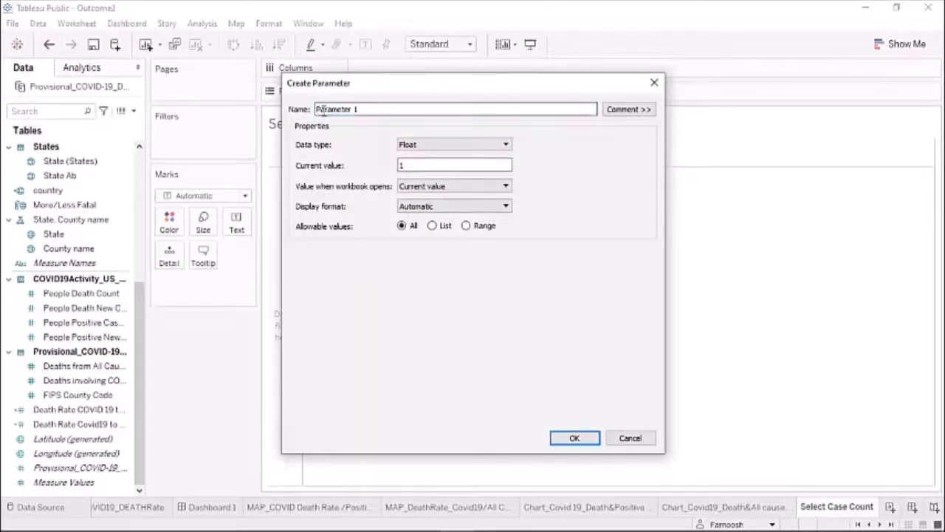
pyautogui.moveTo(375, 111); pyautogui.dragTo(313, 110)
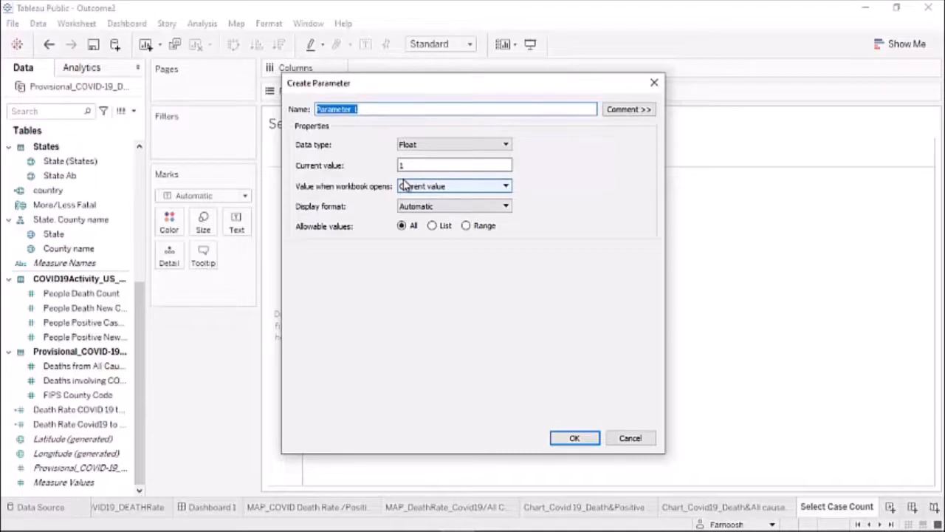
pyautogui.write('Select Case')
pyautogui.click(441, 145)
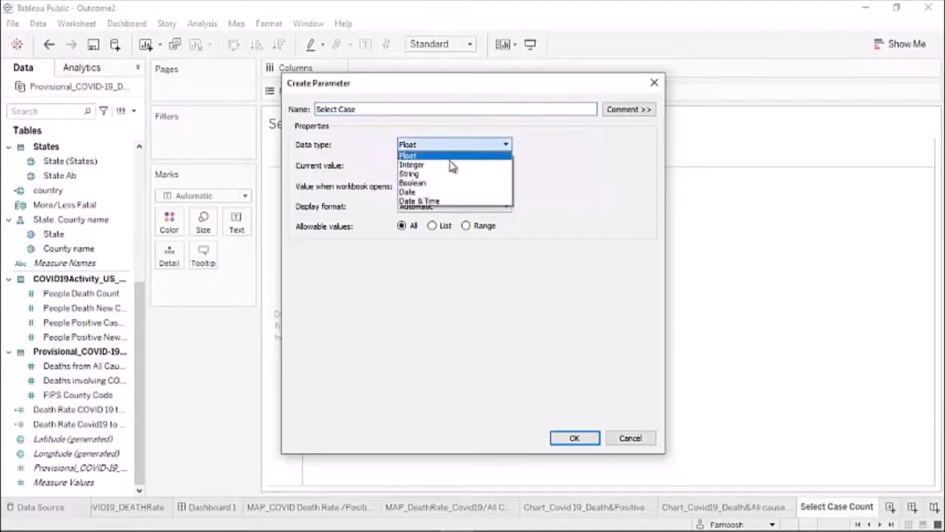
pyautogui.click(410, 174)
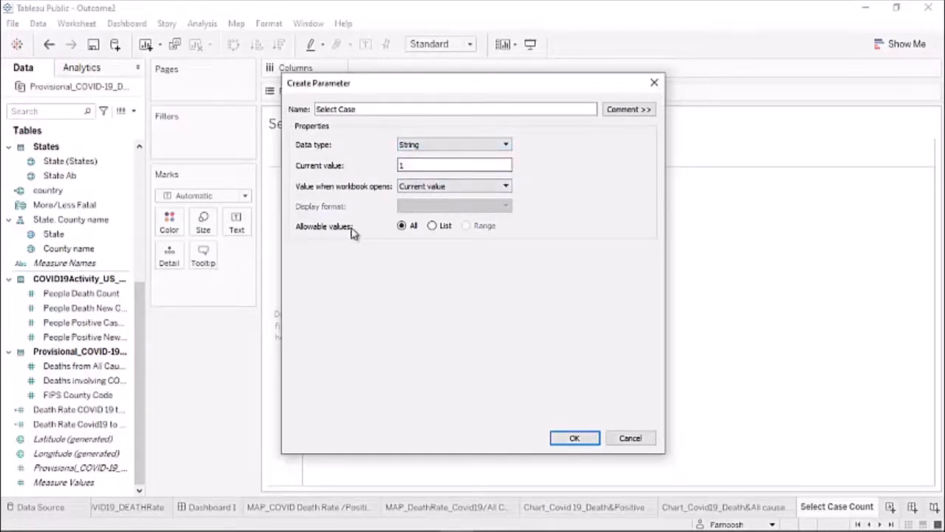
pyautogui.click(435, 228)
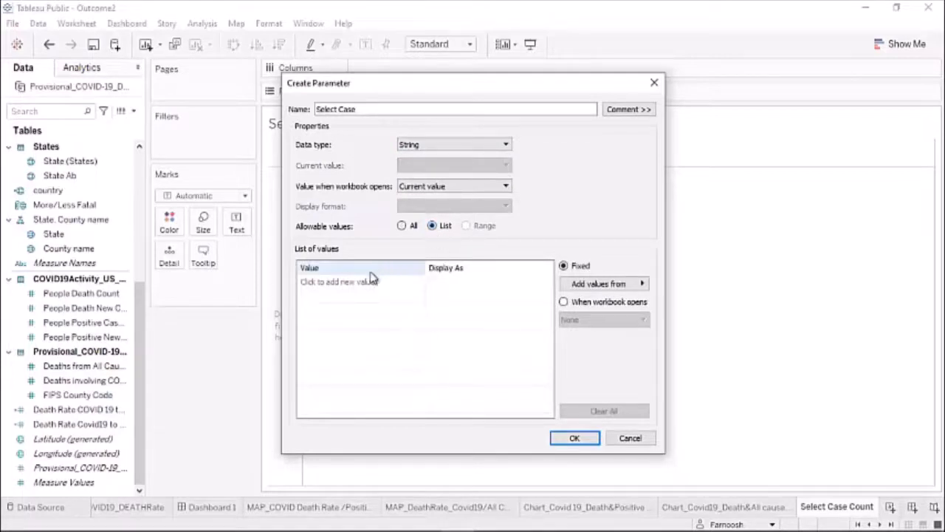
# Fill the parameter's value list with Positive Cases, Covid_19 Death and All Causes Death, and create the parameter
pyautogui.click(341, 281)
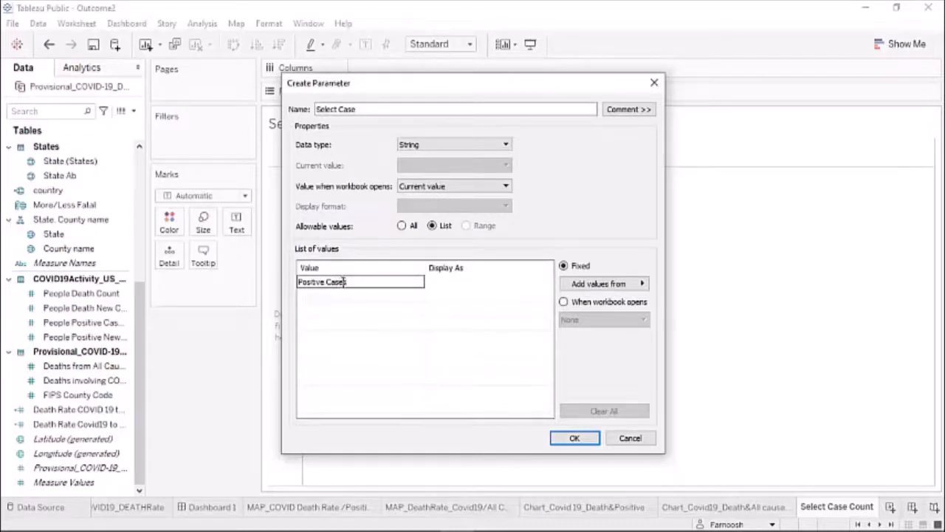
pyautogui.press('Return')
pyautogui.click(349, 298)
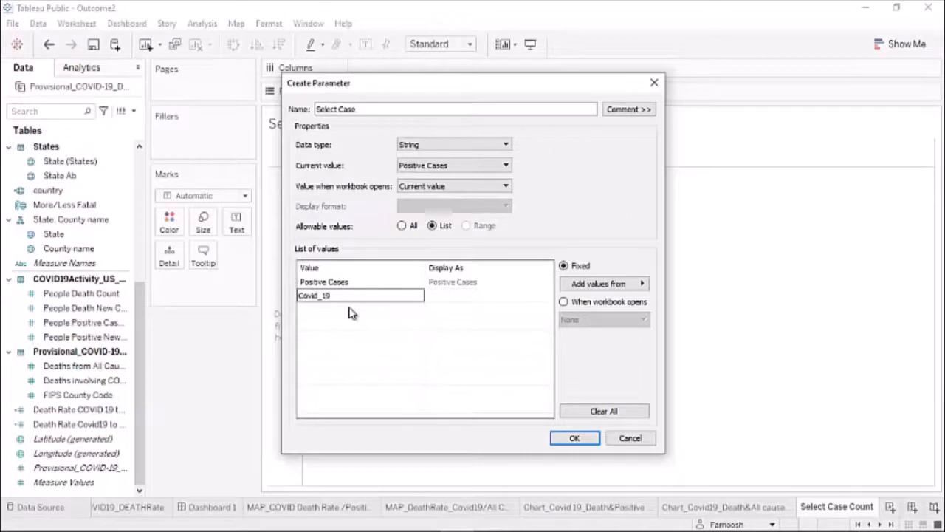
pyautogui.write('eath')
pyautogui.press('Return')
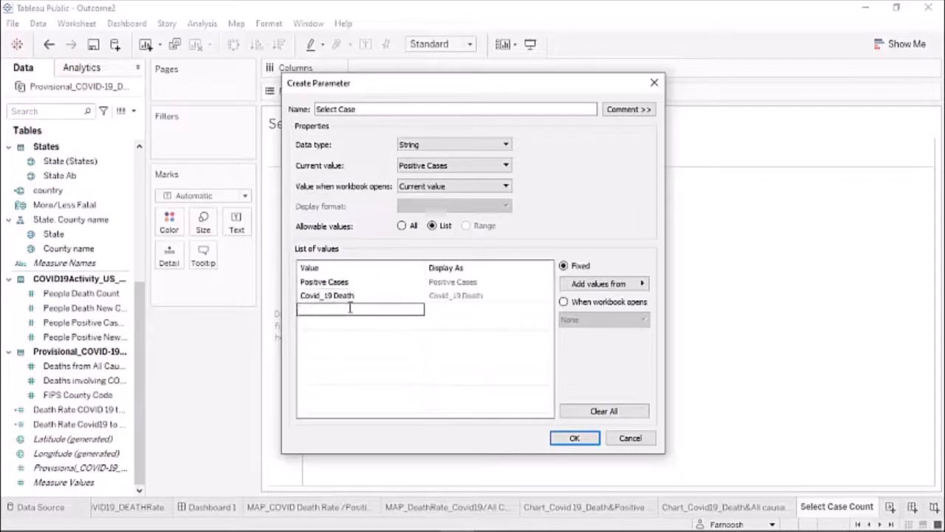
pyautogui.write('All Causes Death')
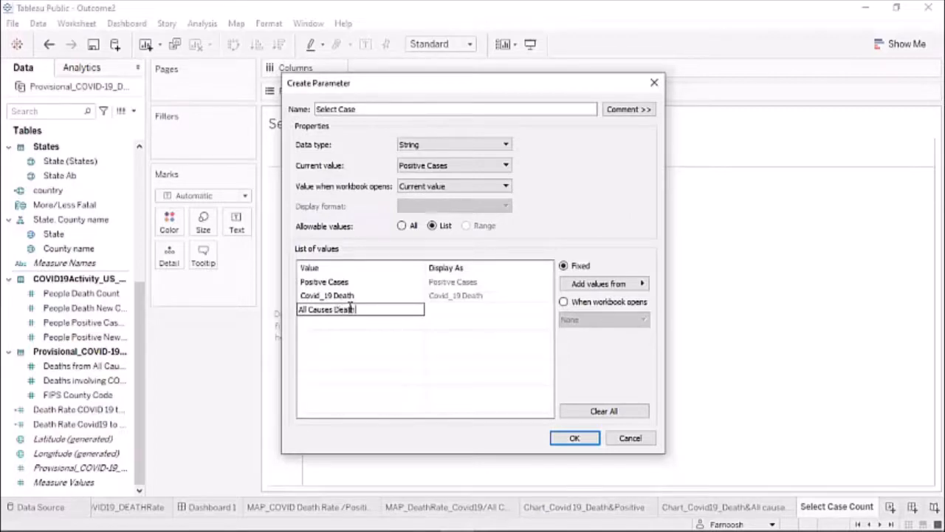
pyautogui.press('Return')
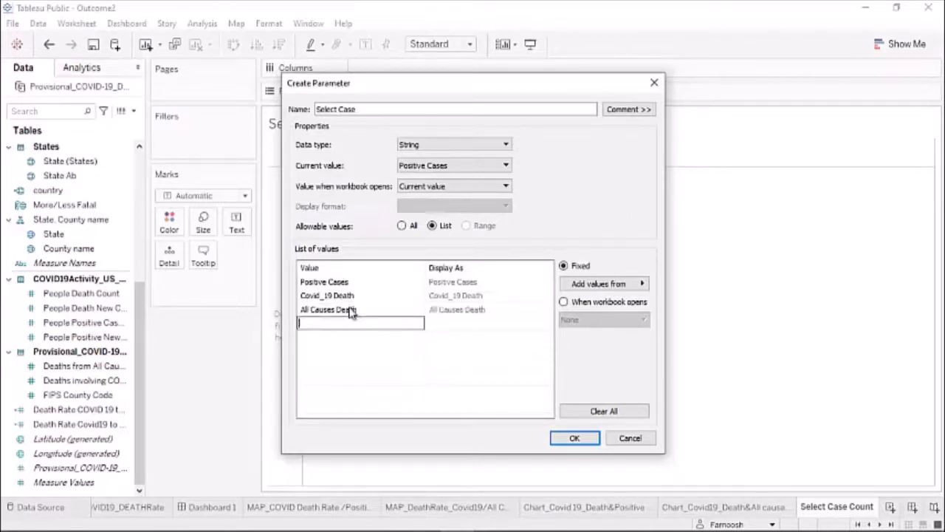
pyautogui.click(572, 439)
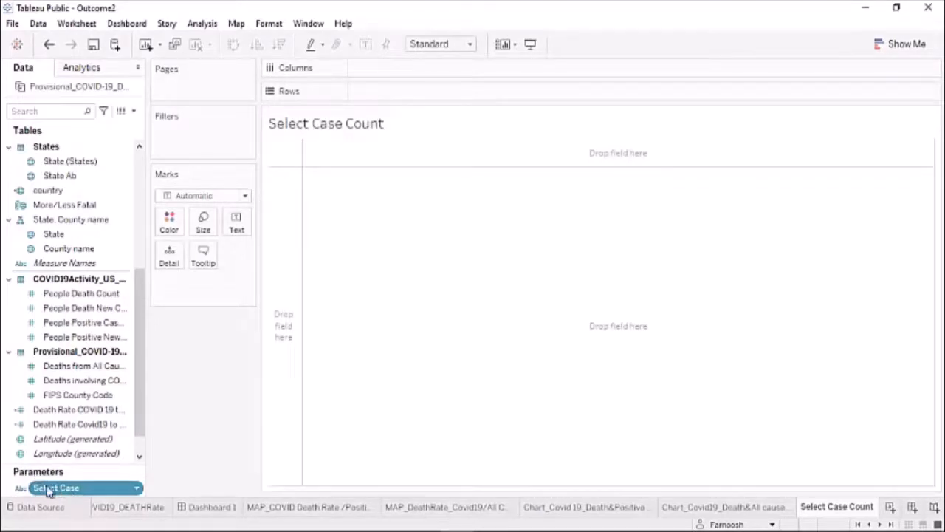
# Start a new calculated field named "Case Category"
pyautogui.click(135, 111)
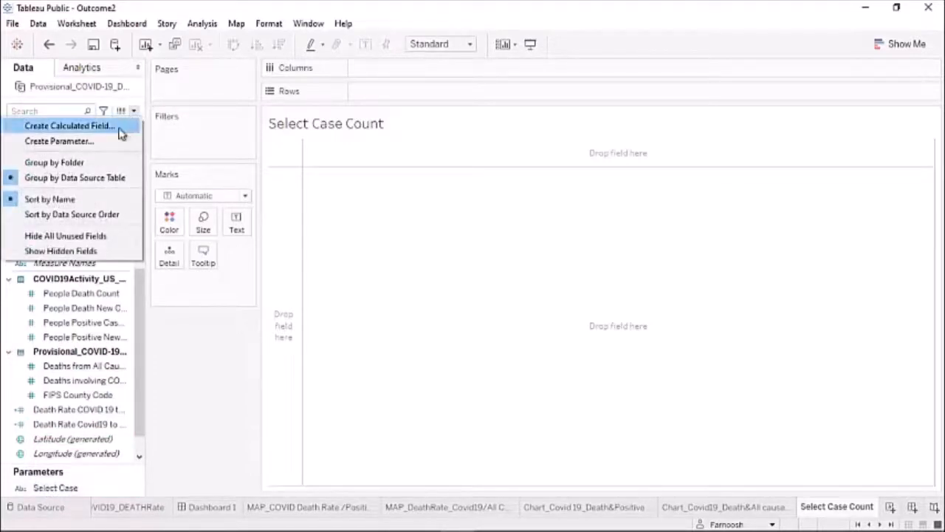
pyautogui.click(118, 129)
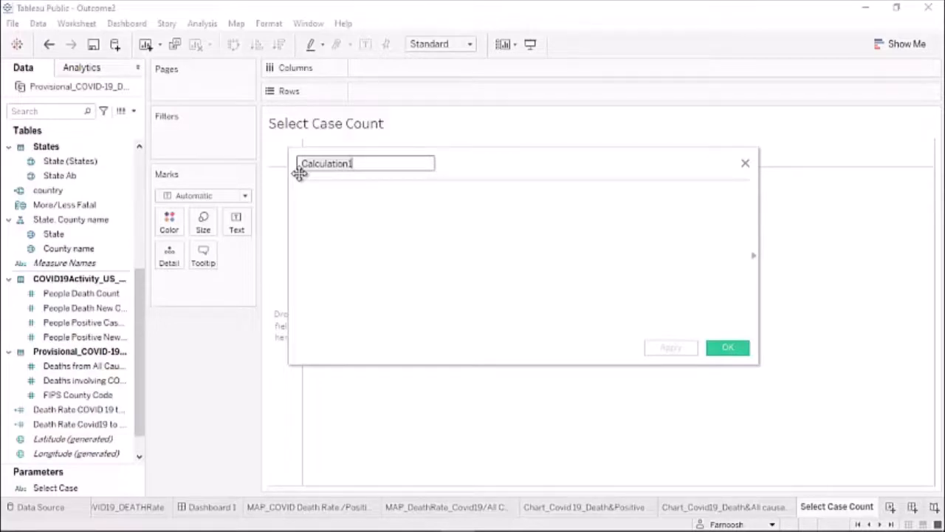
pyautogui.hotkey('ctrl', 'a')
pyautogui.write('Case')
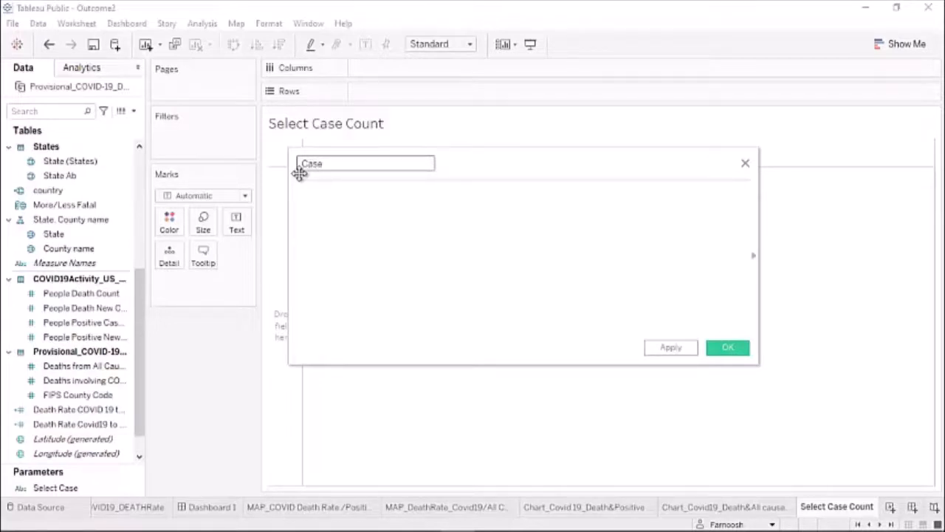
pyautogui.write(' Category')
# Begin the Case Category formula with a CASE statement on the Select Case parameter
pyautogui.click(319, 204)
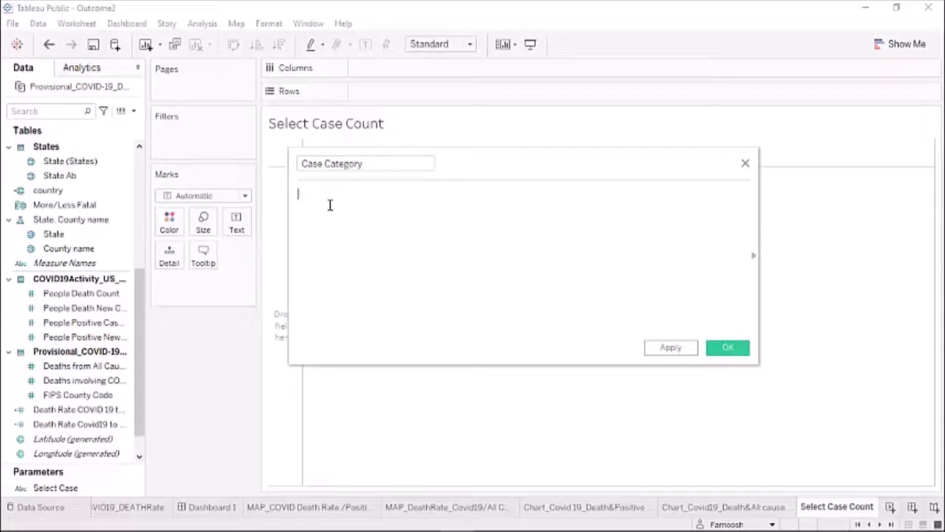
pyautogui.write('c')
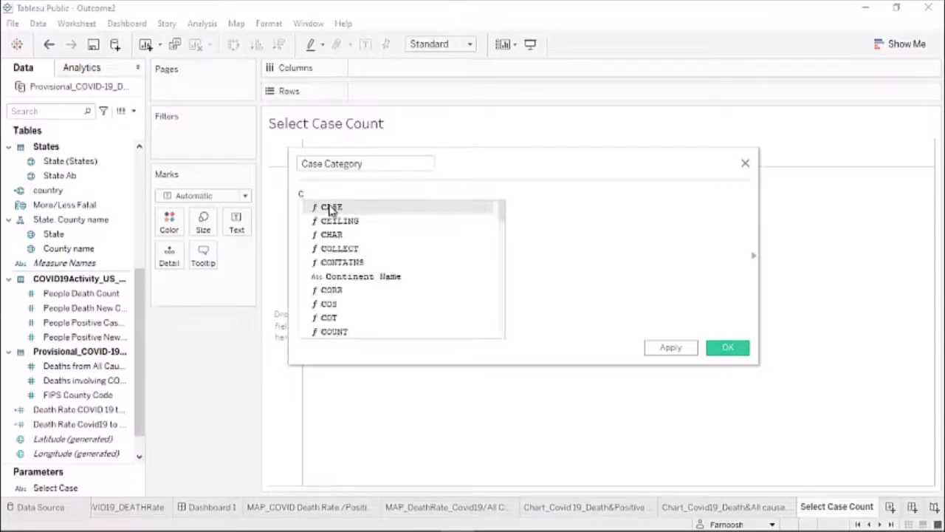
pyautogui.doubleClick(330, 207)
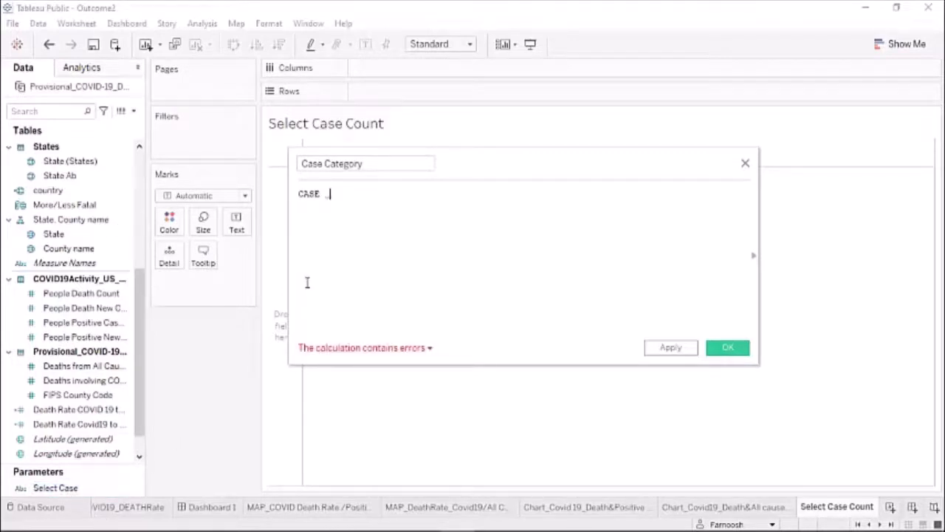
pyautogui.write('[Se')
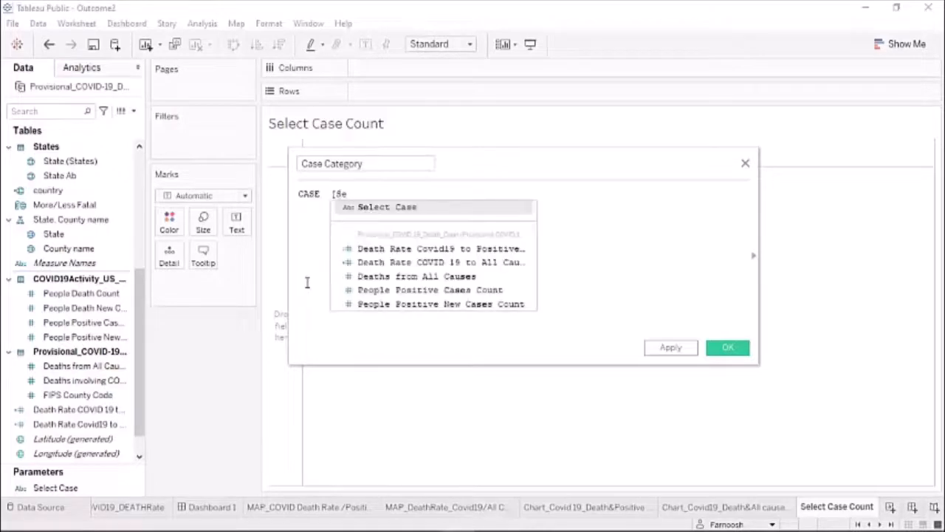
pyautogui.press('Return')
pyautogui.press('Return')
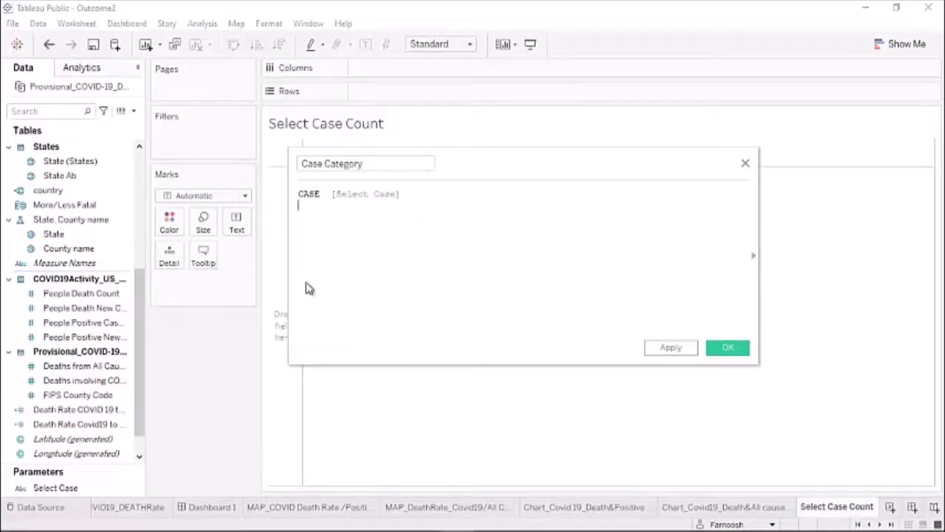
# Add the formula branch WHEN 'Positive Cases' THEN [People Positive Cases Count]
pyautogui.write('WHEN')
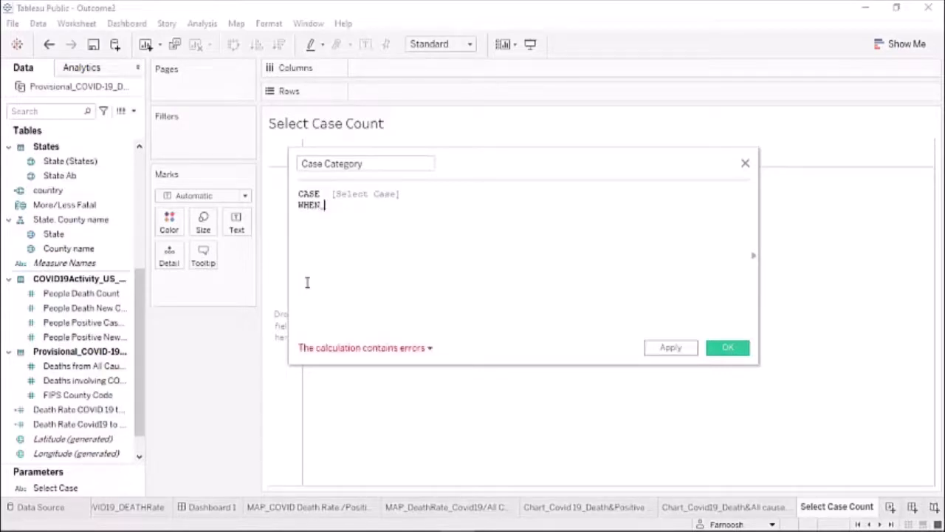
pyautogui.write("'")
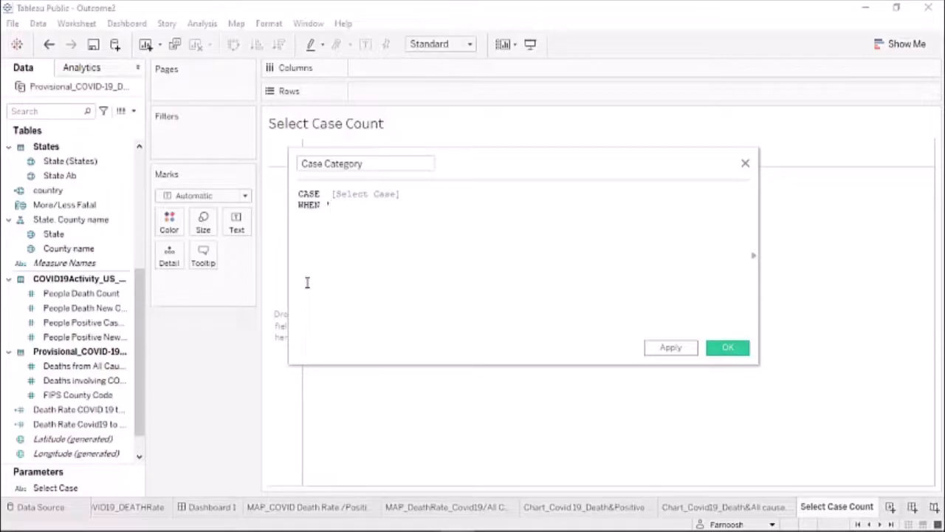
pyautogui.write('Positive')
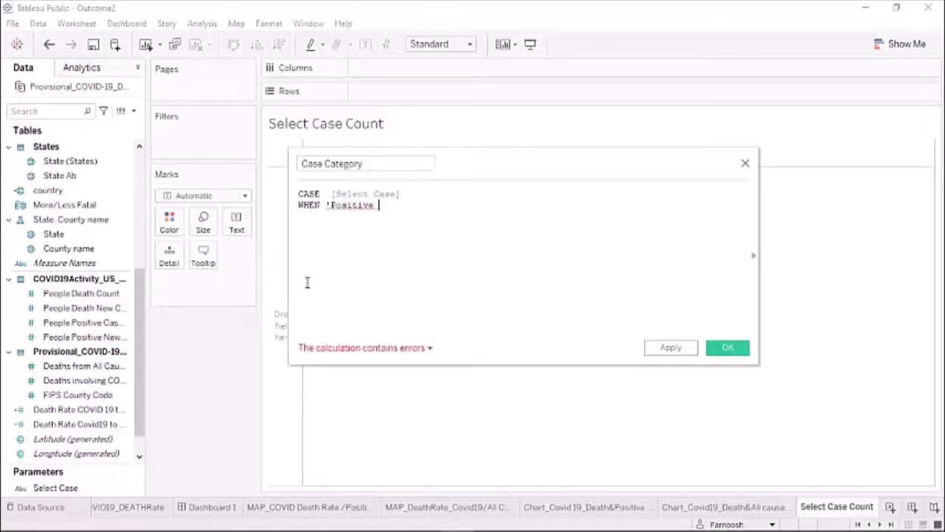
pyautogui.write(' Cases')
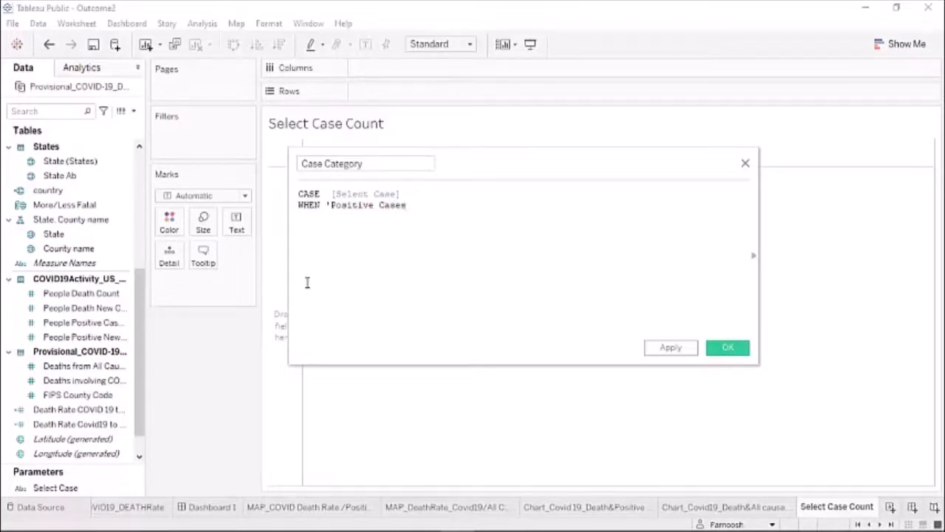
pyautogui.write("' THEN ")
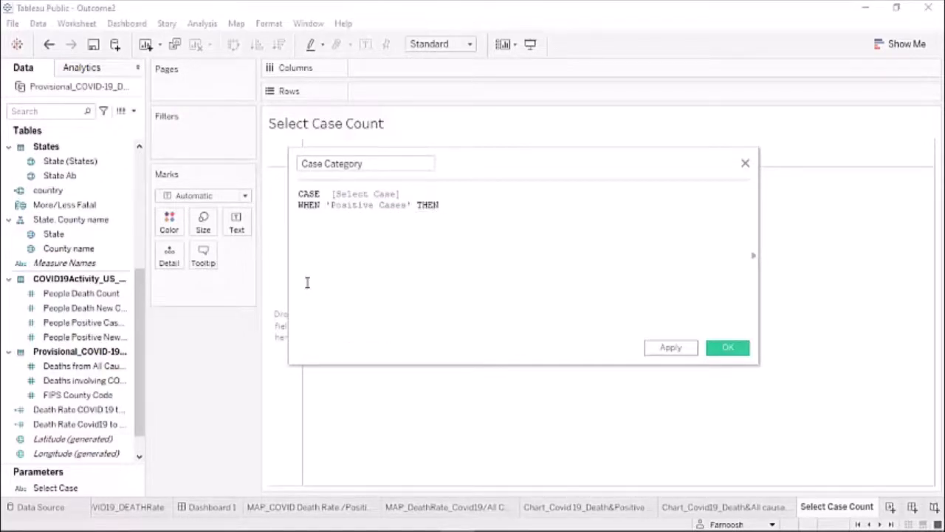
pyautogui.write('[Peop')
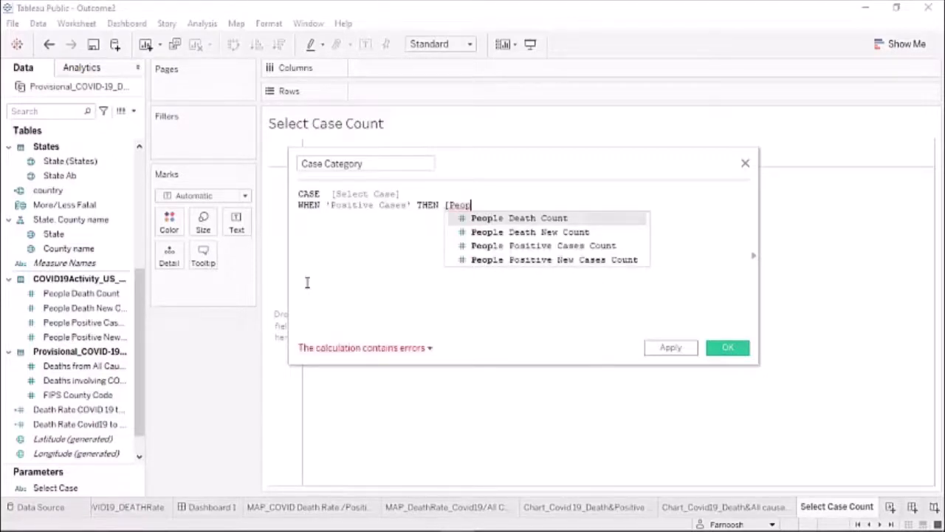
pyautogui.press('Down')
pyautogui.press('Down')
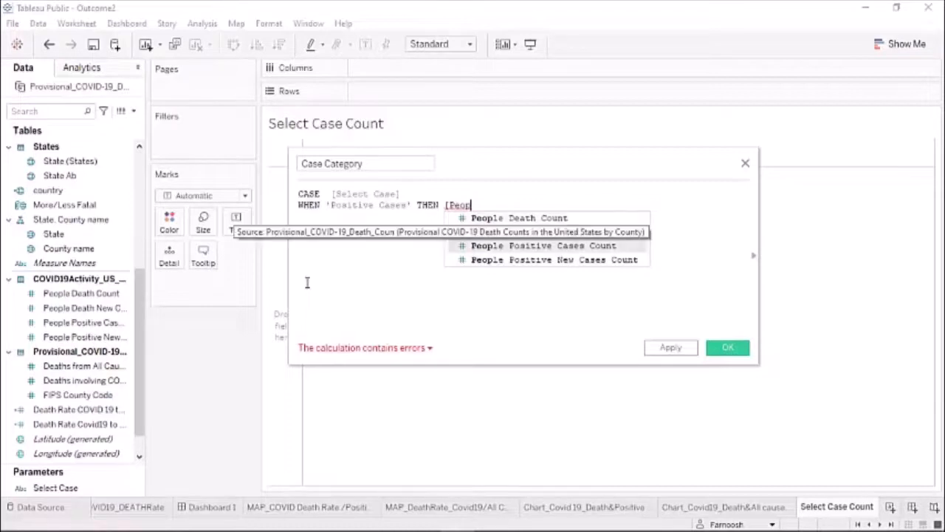
pyautogui.press('Return')
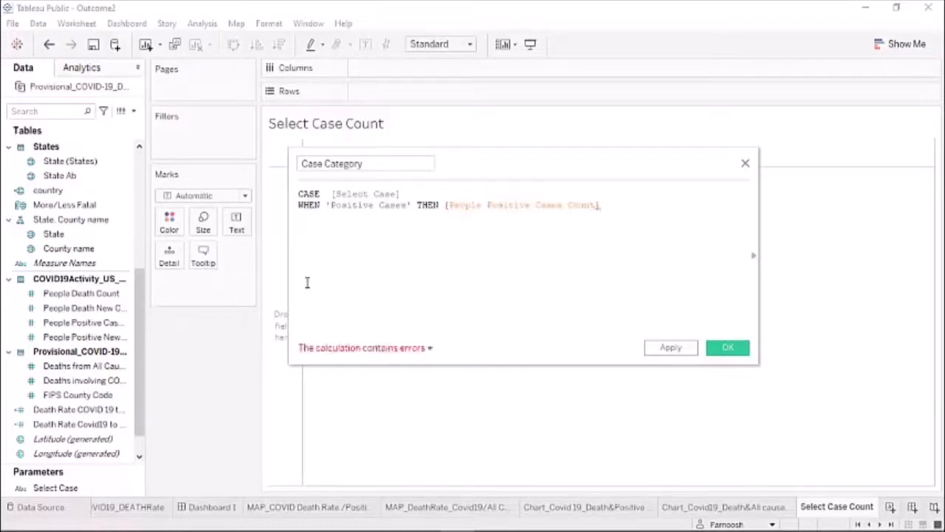
# Add a second formula branch on a new line: WHEN 'Covid_19 Death' THEN [Deaths involving COVID-19]
pyautogui.press('Return')
pyautogui.write("WHEN 'C")
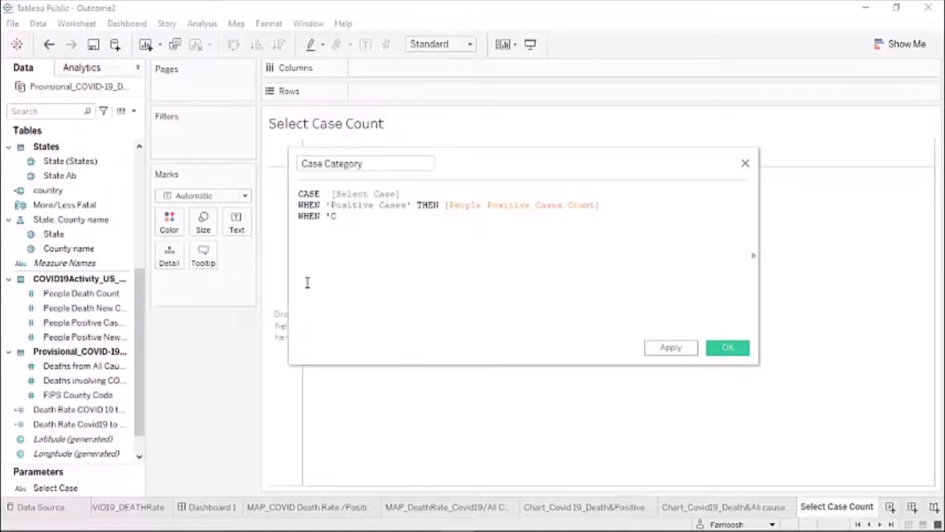
pyautogui.write('o')
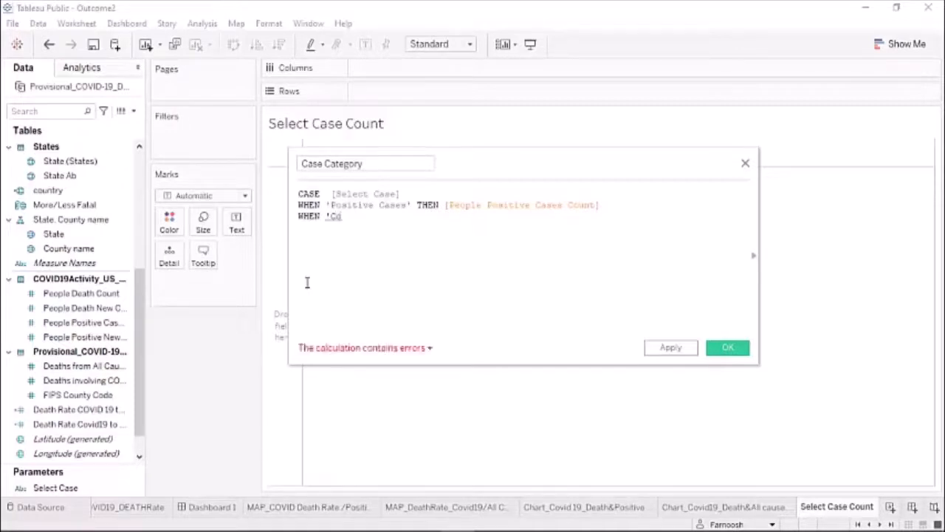
pyautogui.write('vid_19 De')
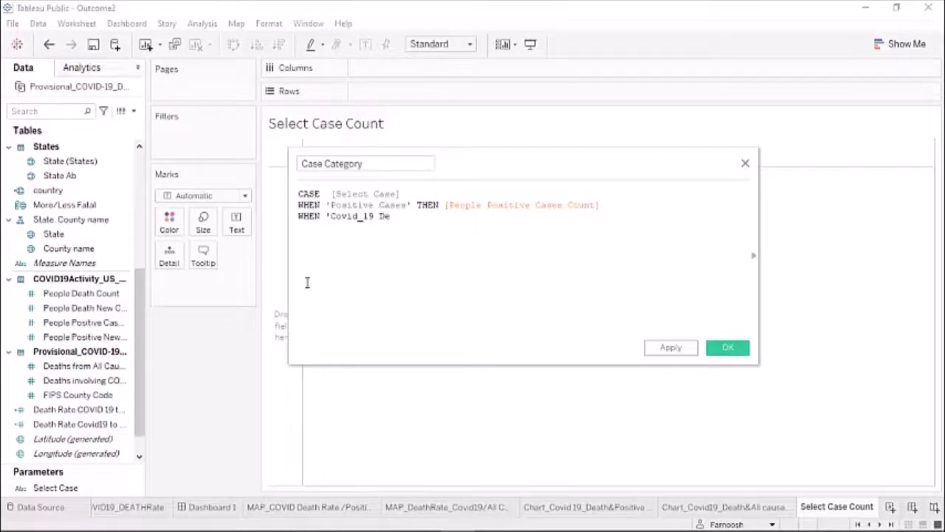
pyautogui.write('ath')
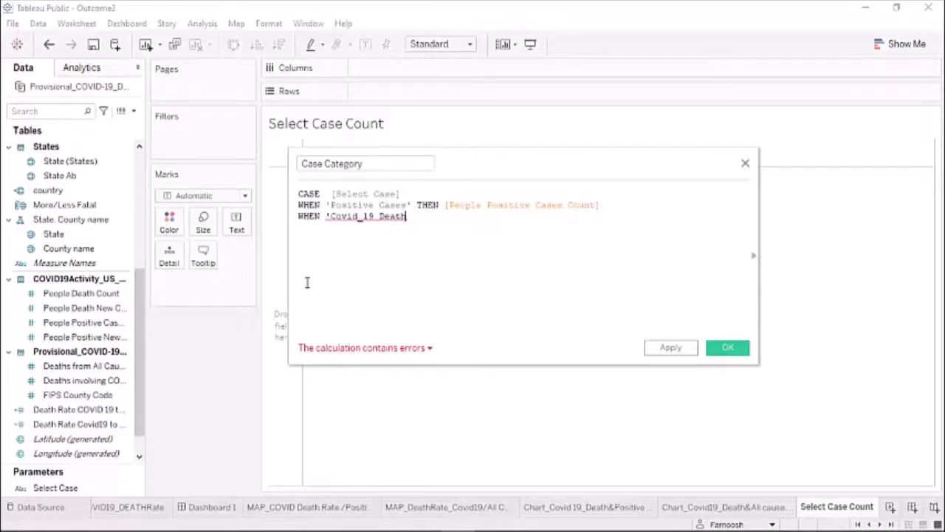
pyautogui.write("'")
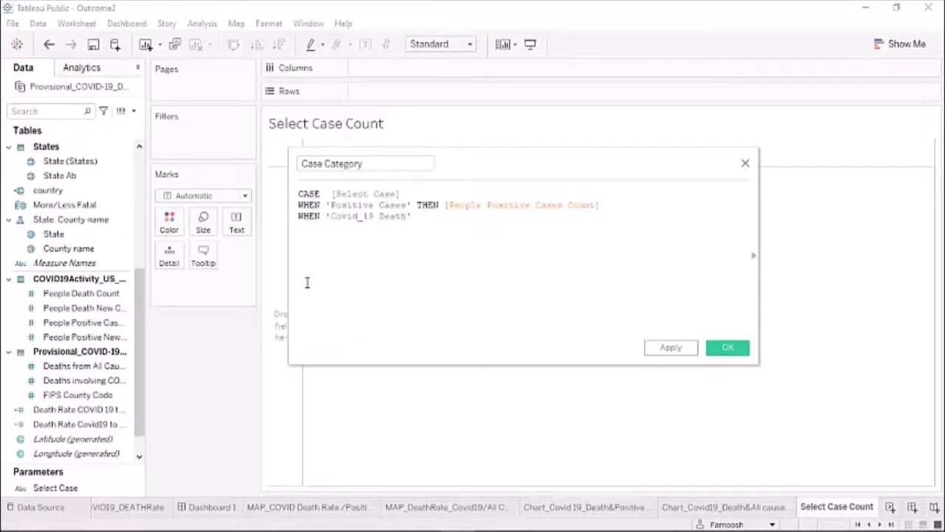
pyautogui.write(' THEN [De')
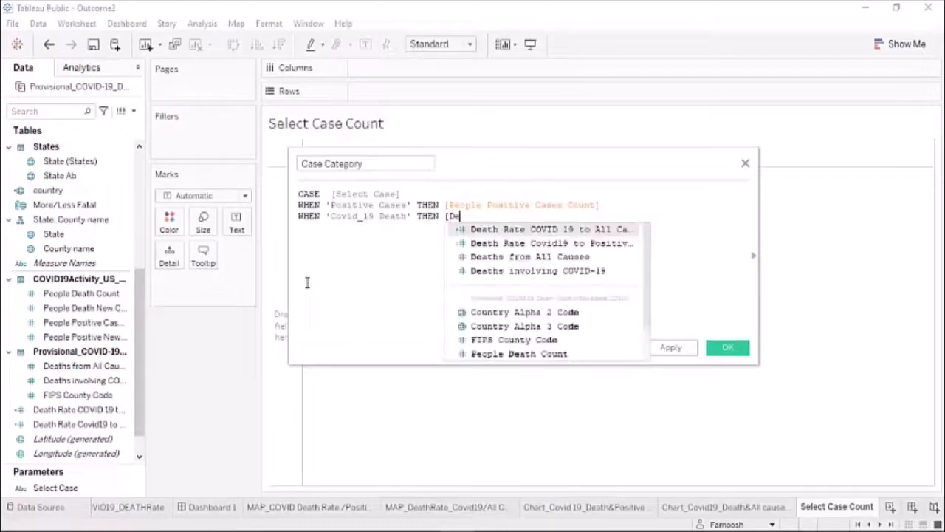
pyautogui.press('Down')
pyautogui.press('Down')
pyautogui.press('Down')
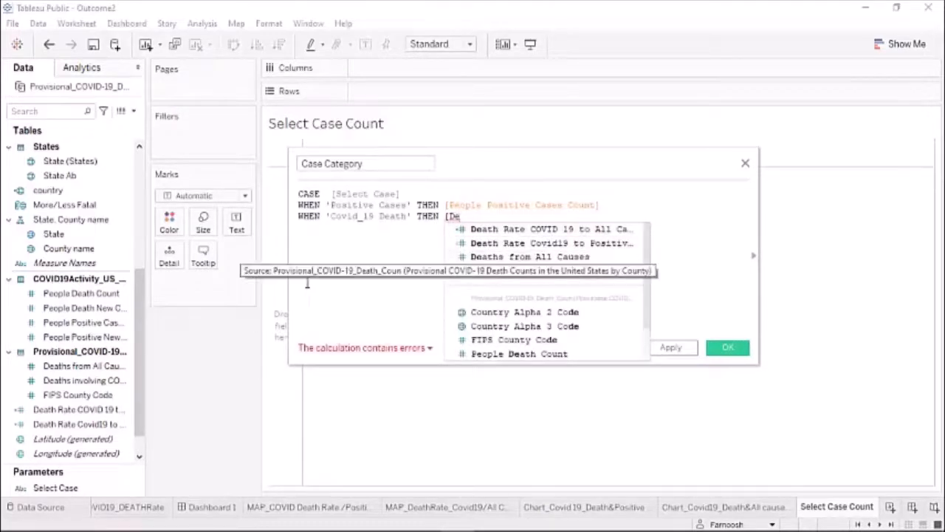
pyautogui.press('Return')
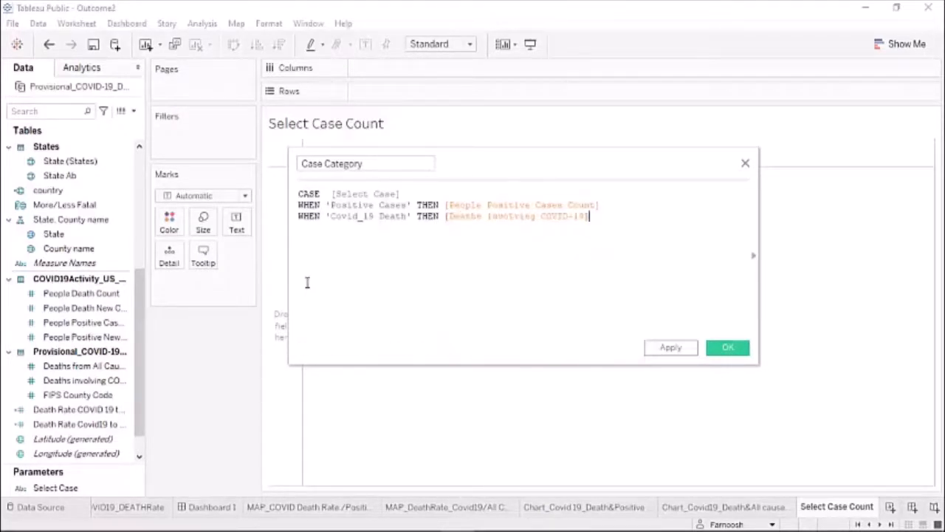
# Add a third formula branch on a new line: WHEN 'All Causes Death' THEN [Deaths from All Causes]
pyautogui.press('Return')
pyautogui.write("WHEN '")
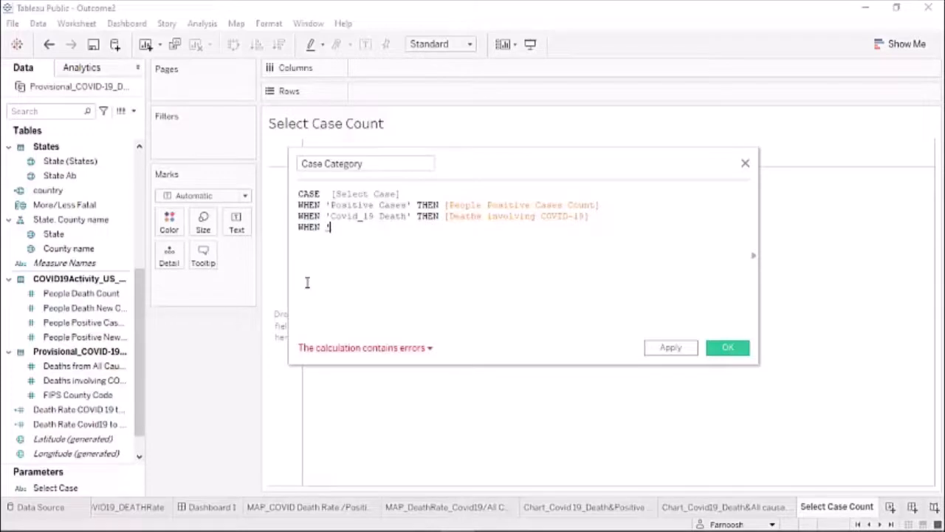
pyautogui.write('All')
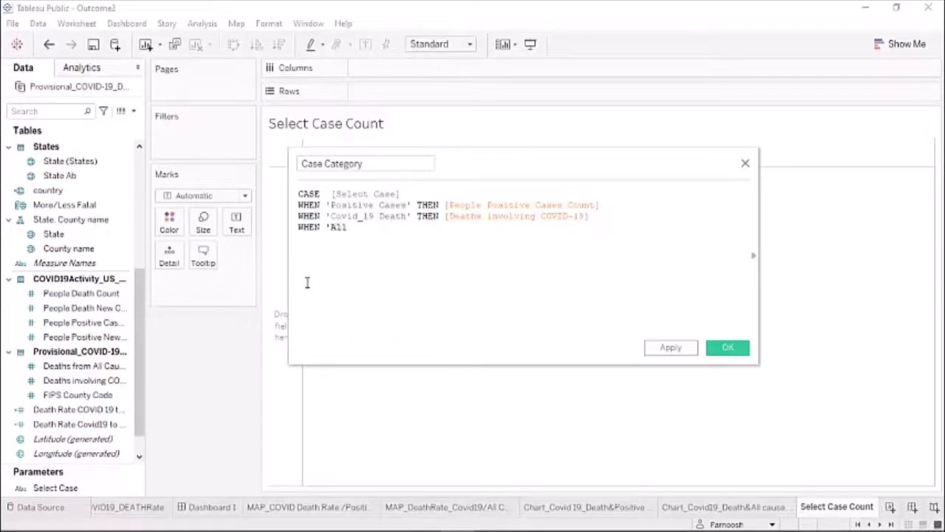
pyautogui.write(' Causes')
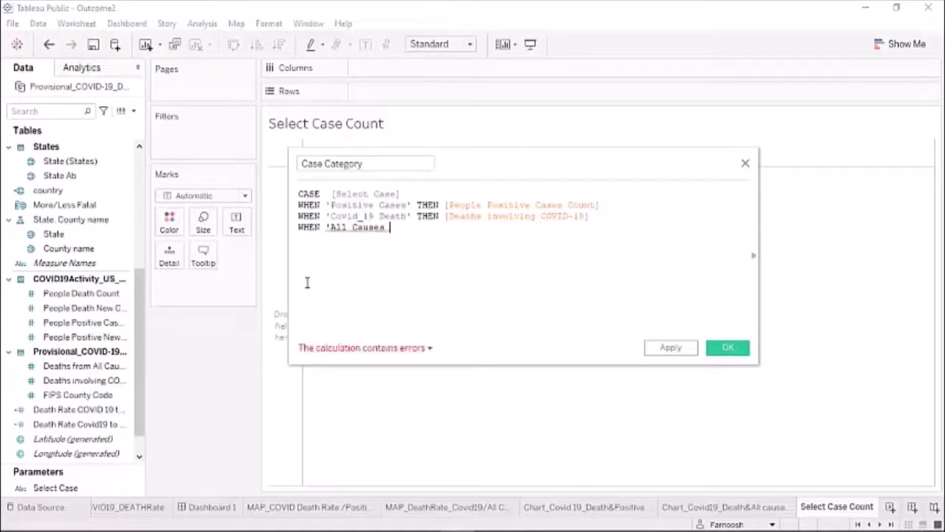
pyautogui.write(' Deat')
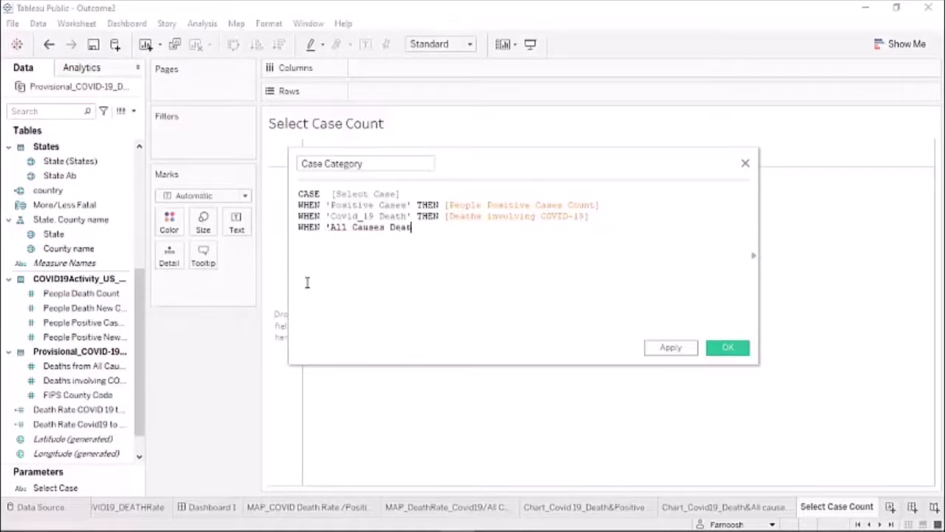
pyautogui.write("h' THEN ")
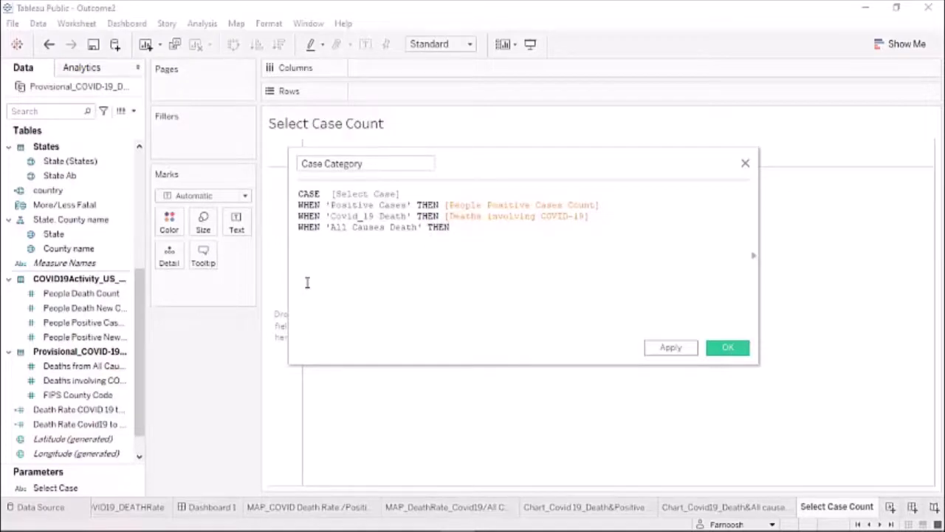
pyautogui.write('[')
pyautogui.write('De')
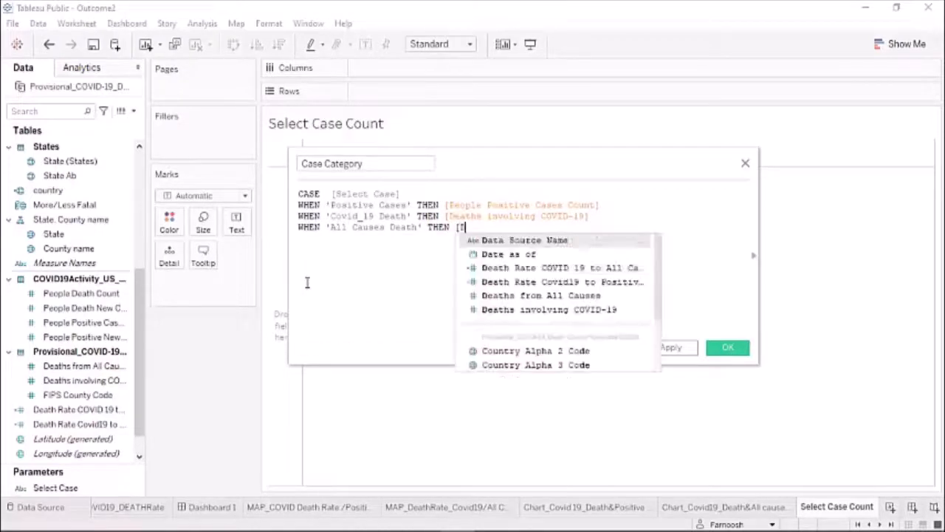
pyautogui.press('Down')
pyautogui.press('Down')
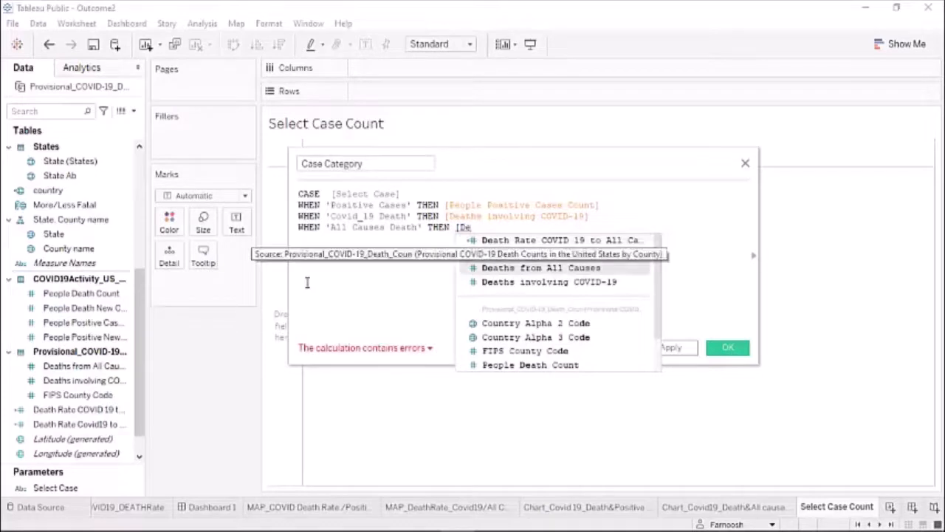
pyautogui.press('Return')
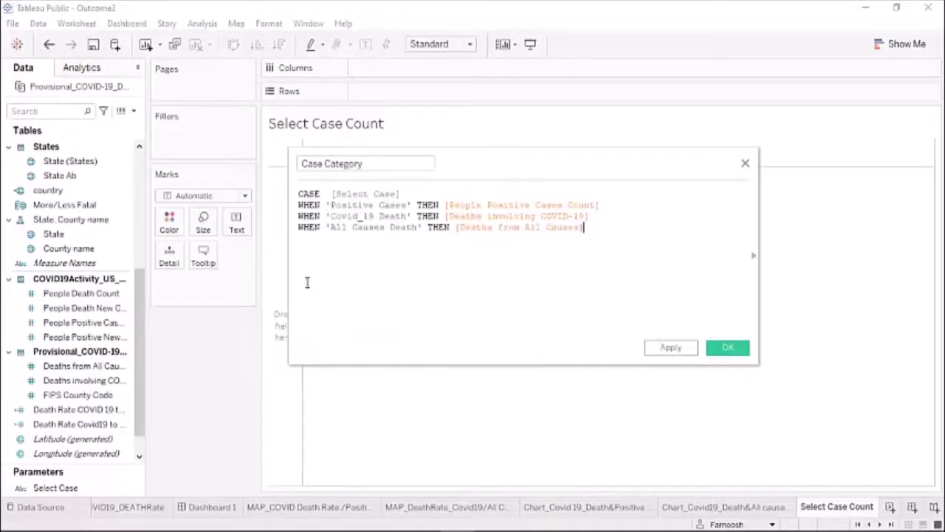
# Close the CASE statement with END and create the Case Category calculated field
pyautogui.press('Return')
pyautogui.write('EN')
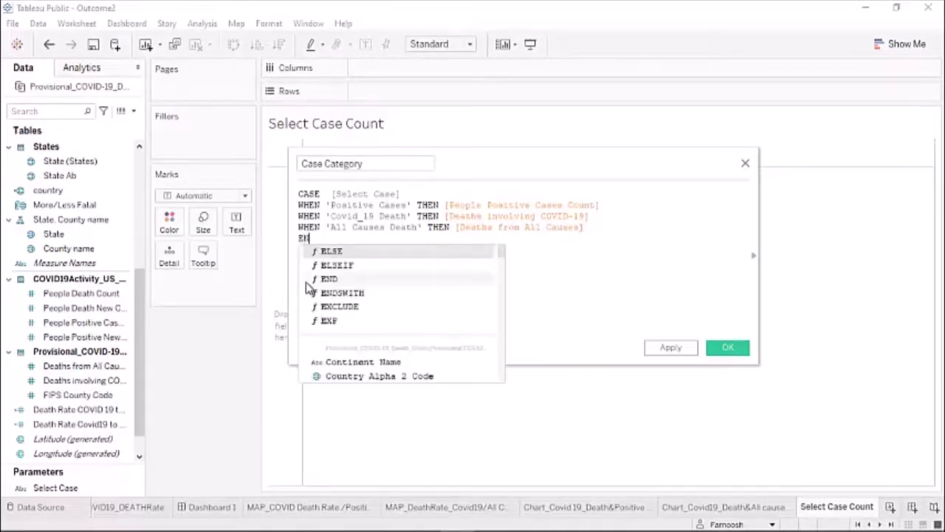
pyautogui.write('D')
pyautogui.press('Return')
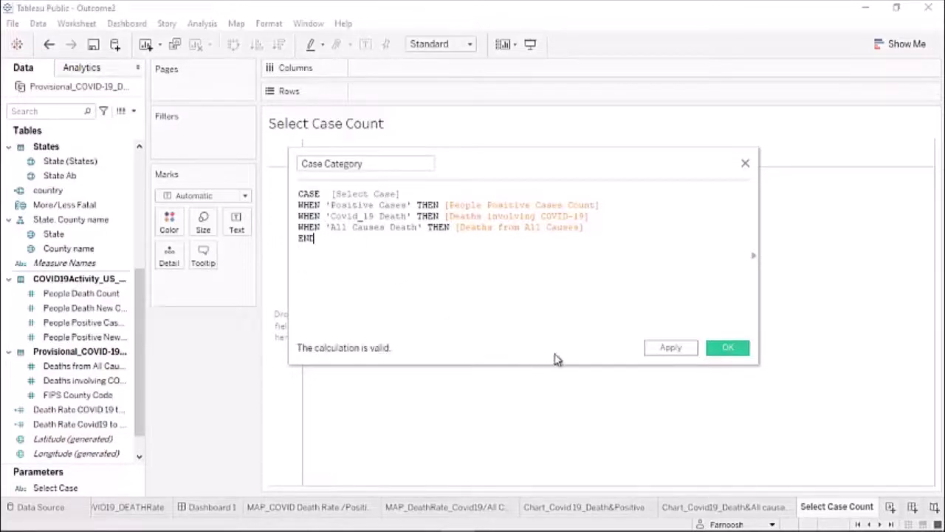
pyautogui.click(730, 352)
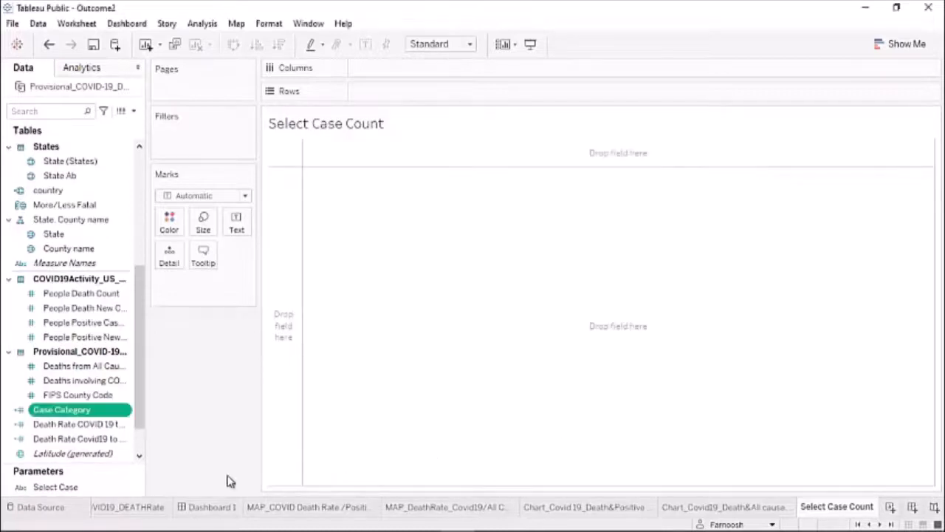
# Place the Case Category measure on Rows of the Select Case Count sheet
pyautogui.keyDown('ctrl'); pyautogui.click(49, 427); pyautogui.keyUp('ctrl')
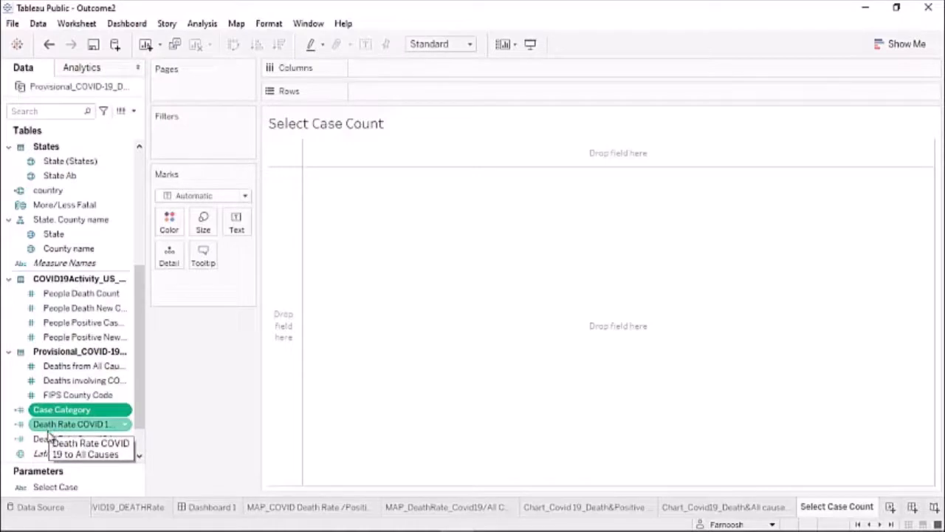
pyautogui.click(51, 415)
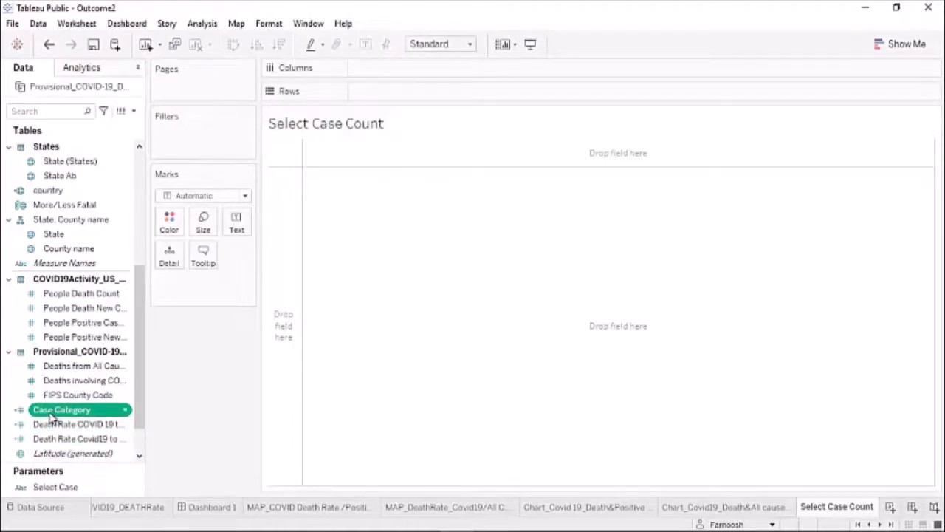
pyautogui.moveTo(59, 418)
pyautogui.mouseDown()
pyautogui.moveTo(169, 399)
pyautogui.moveTo(382, 207)
pyautogui.moveTo(398, 96)
pyautogui.mouseUp()
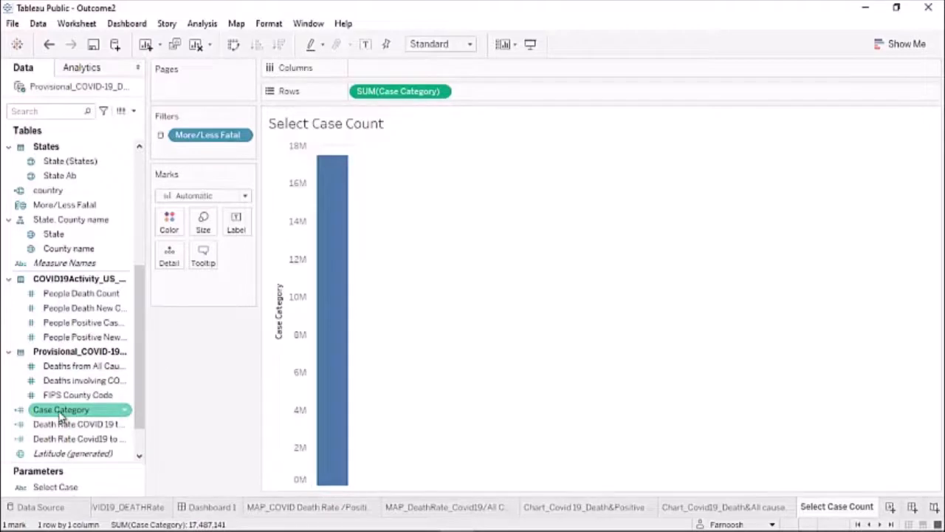
# Label the bar with Case Category and hide the vertical axis header on the Select Case Count sheet
pyautogui.moveTo(62, 417); pyautogui.dragTo(225, 223)
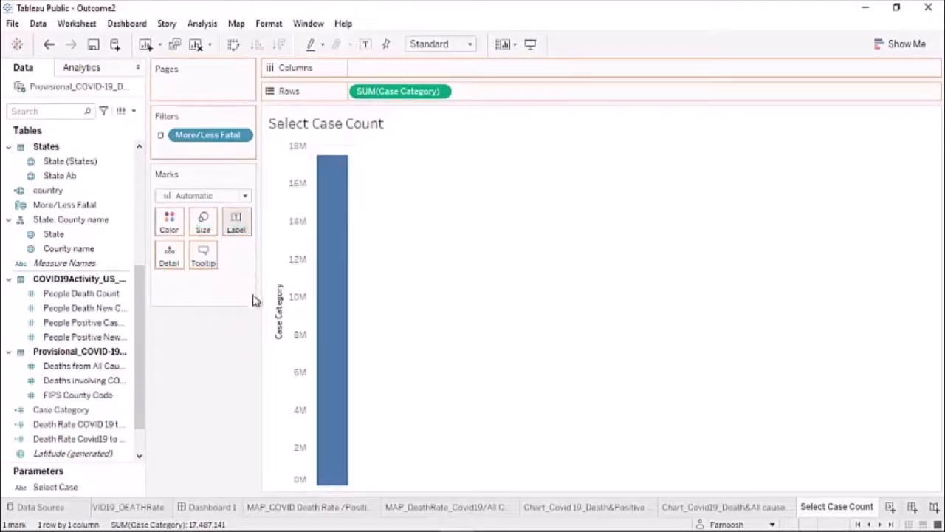
pyautogui.moveTo(253, 299); pyautogui.dragTo(255, 300)
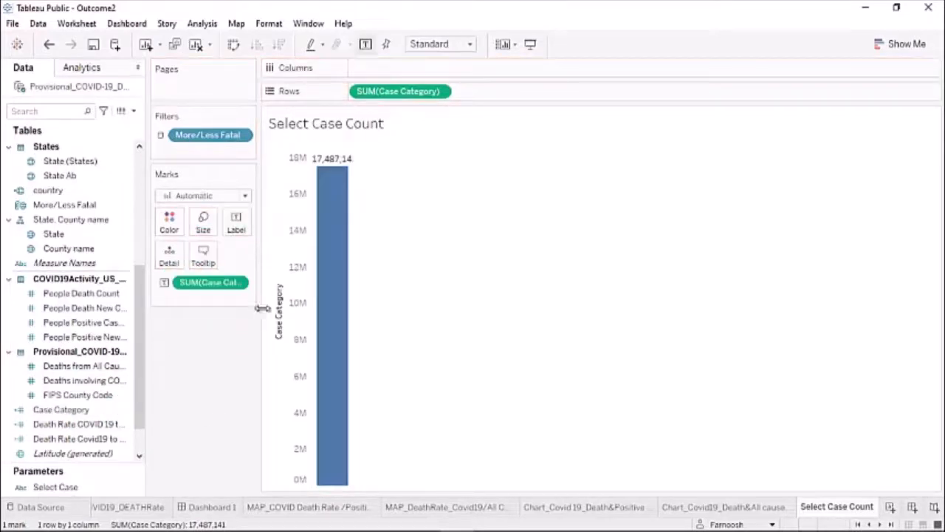
pyautogui.rightClick(275, 249)
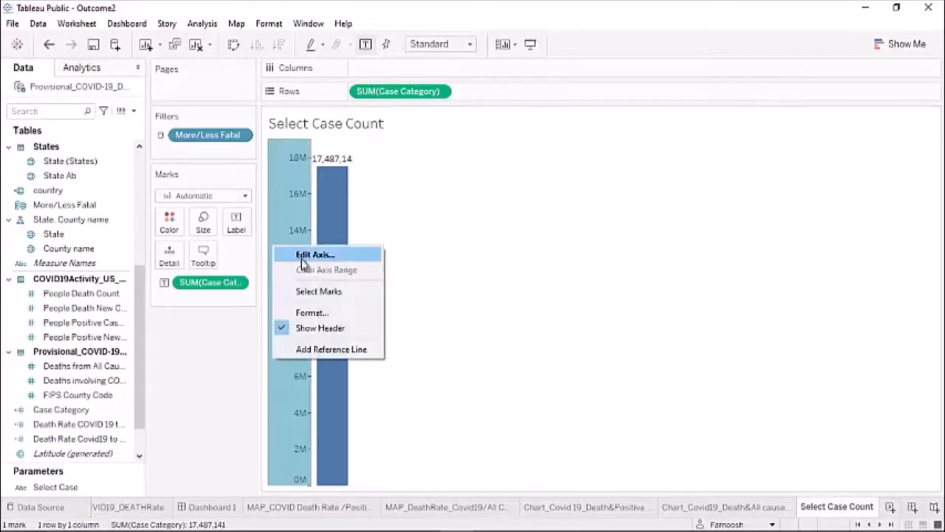
pyautogui.click(311, 330)
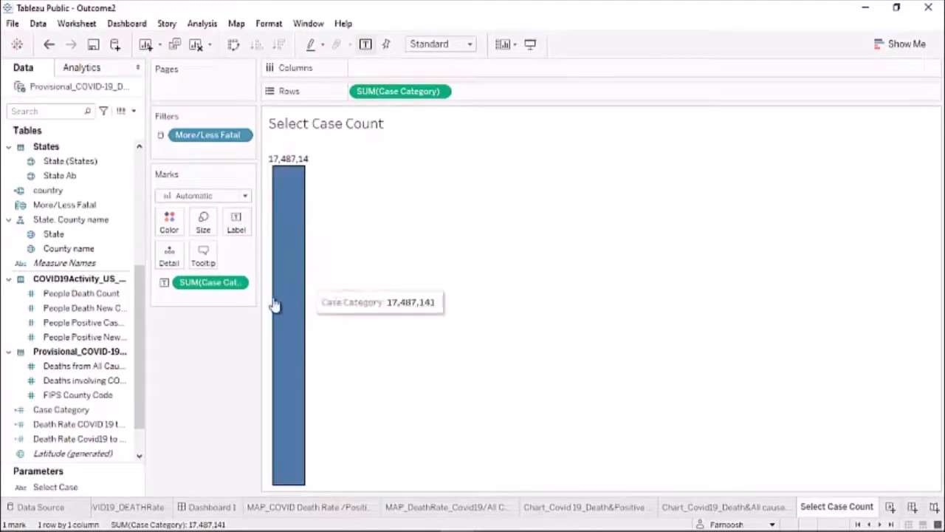
# Show the Select Case parameter control on the Select Case Count sheet
pyautogui.click(61, 492)
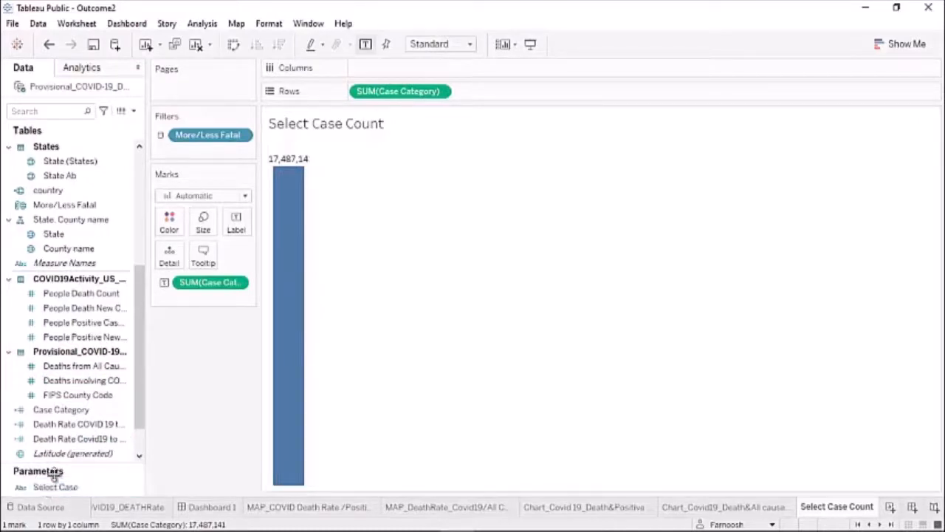
pyautogui.click(124, 490)
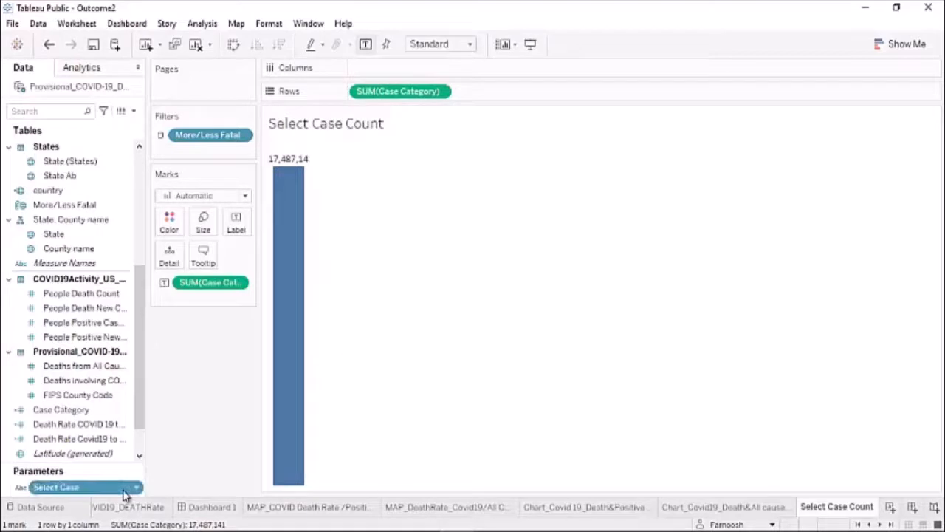
pyautogui.rightClick(137, 491)
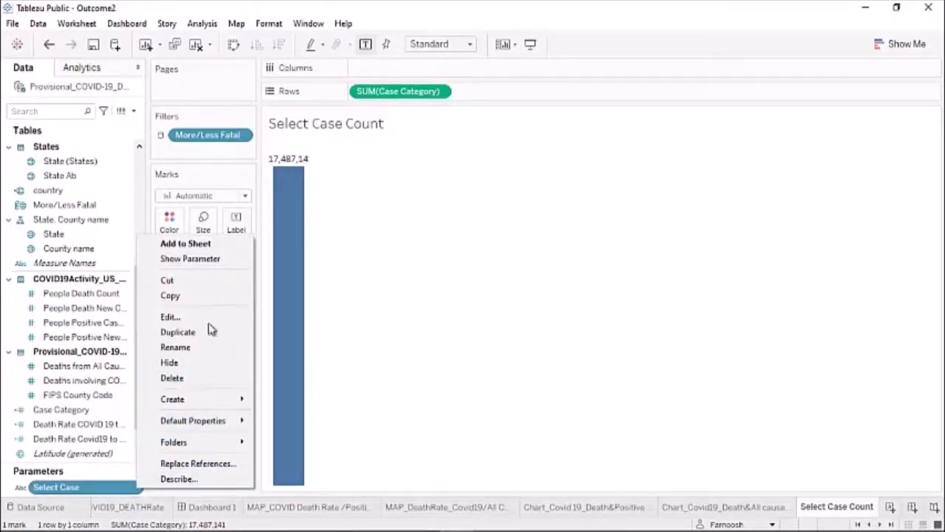
pyautogui.click(195, 260)
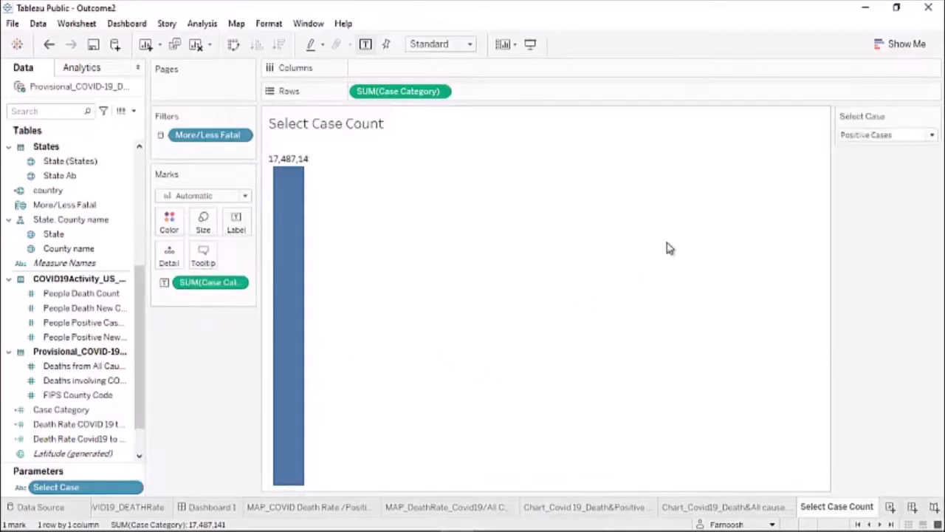
# Test the Select Case parameter with Covid_19 Death and All Causes Death, and return it to Positive Cases
pyautogui.click(933, 136)
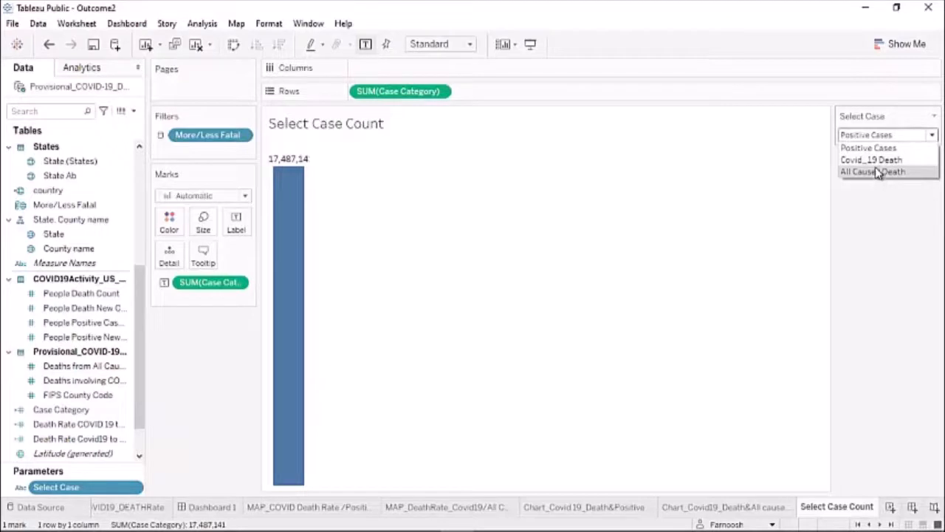
pyautogui.click(876, 163)
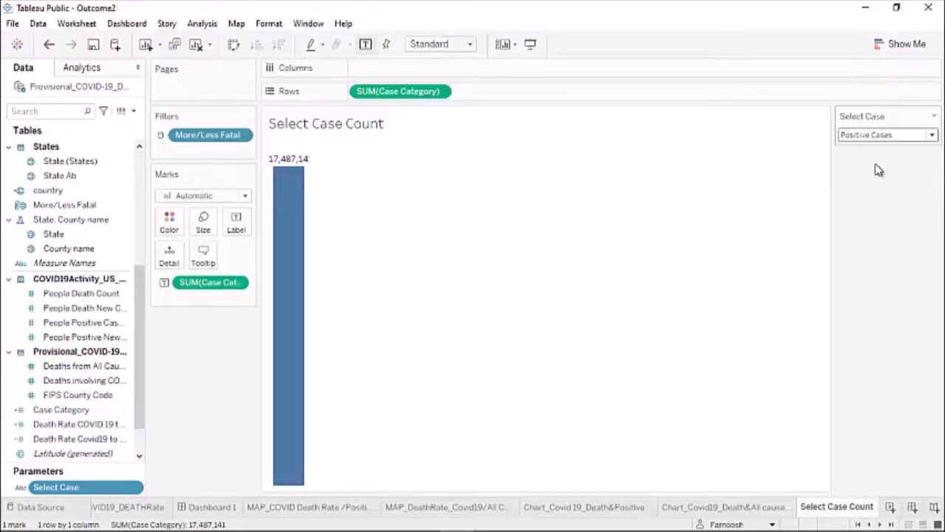
pyautogui.click(931, 136)
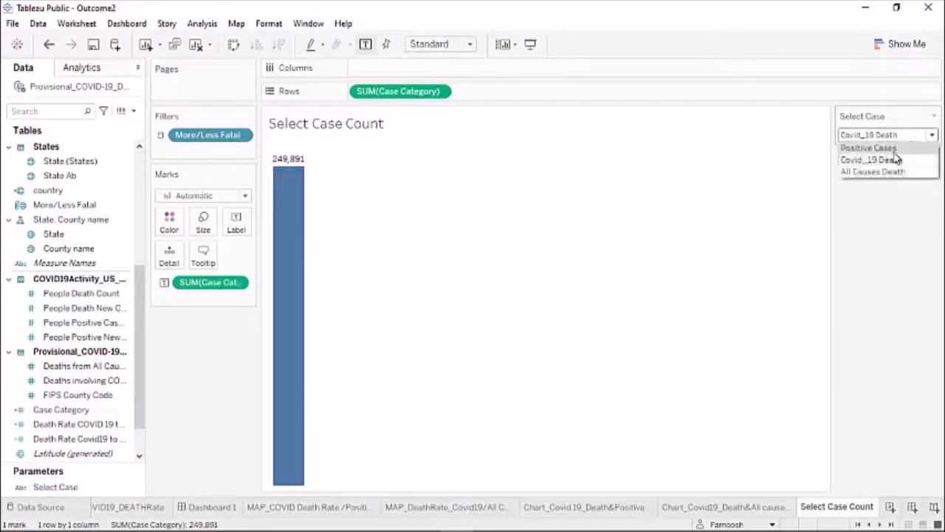
pyautogui.click(873, 171)
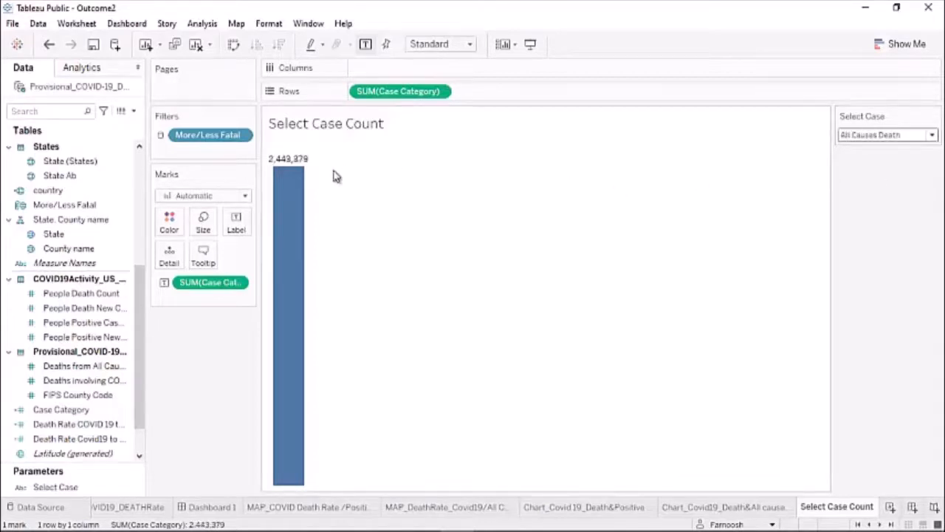
pyautogui.moveTo(288, 172)
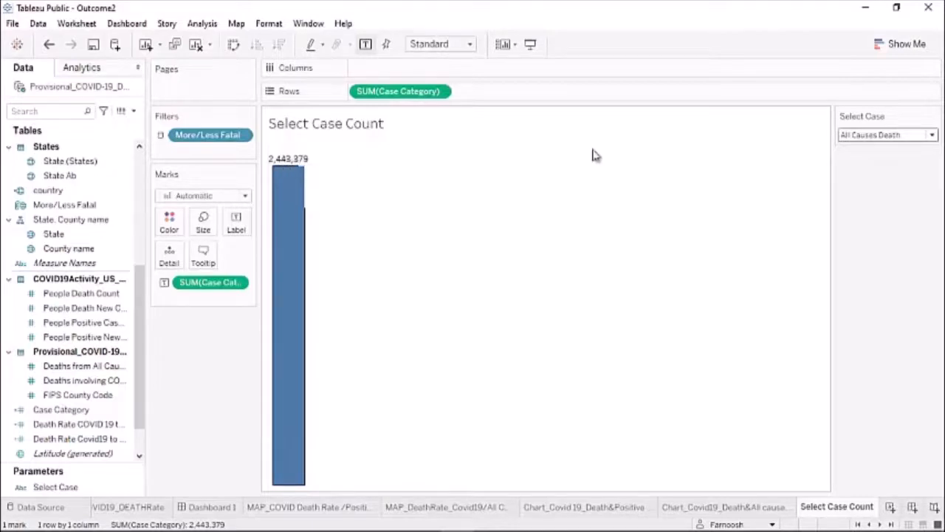
pyautogui.click(933, 137)
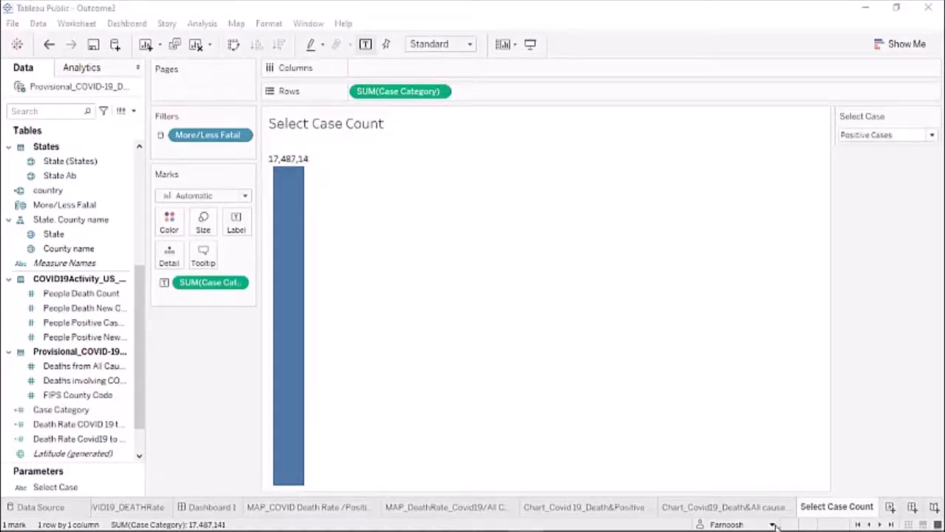
# Create a new dashboard with the MAP_COVID Death Rate /Positive Confirmed sheet above the MAP_DeathRate_Covid19/All Causes sheet
pyautogui.moveTo(775, 527)
pyautogui.click(913, 508)
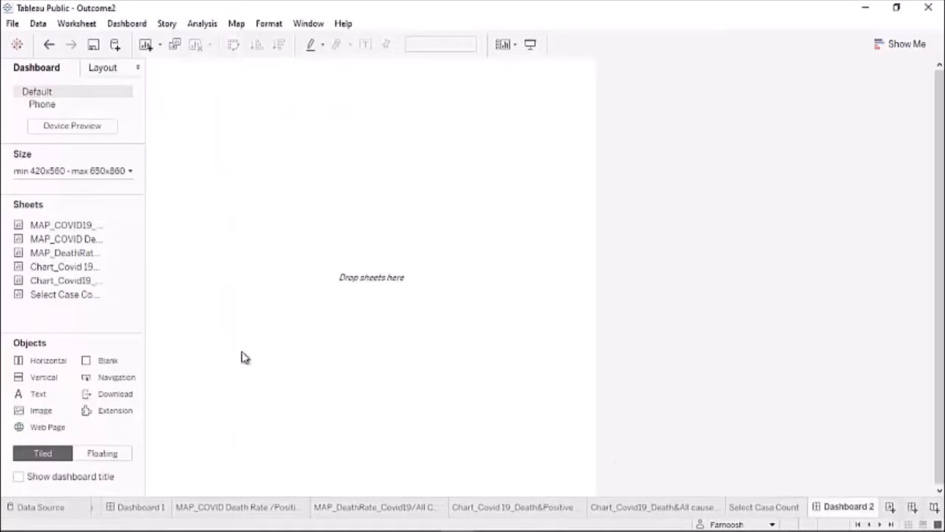
pyautogui.moveTo(61, 244)
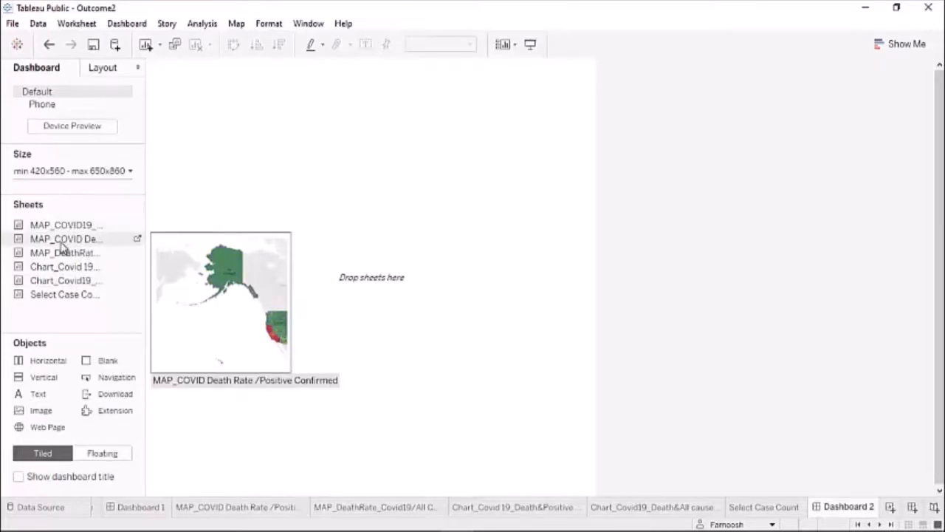
pyautogui.moveTo(62, 247); pyautogui.dragTo(253, 148)
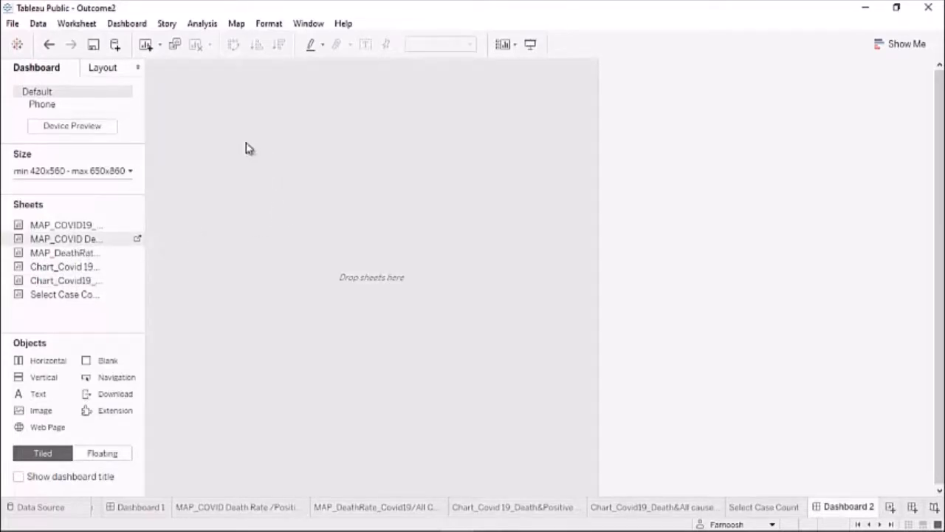
pyautogui.moveTo(216, 196); pyautogui.dragTo(214, 201)
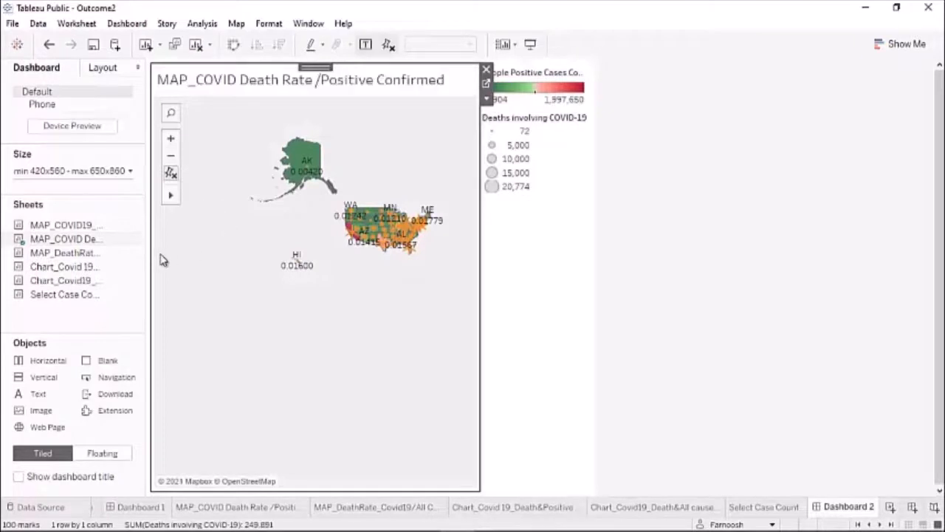
pyautogui.moveTo(294, 352); pyautogui.dragTo(220, 371)
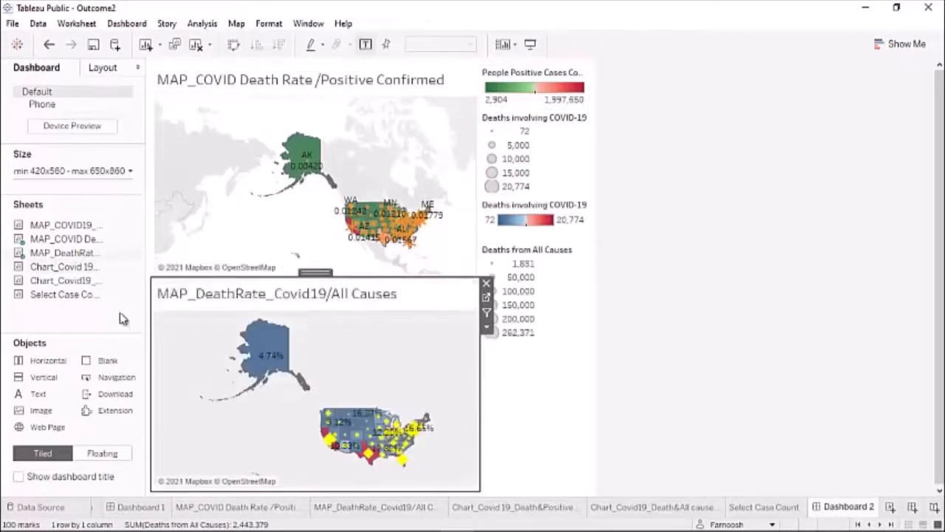
# Add Chart_Covid 19_Death&Positive Confirmed beside the upper map, and Chart_Covid19_Death&All causes Death plus Select Case Count beside the lower map
pyautogui.moveTo(54, 270); pyautogui.dragTo(330, 251)
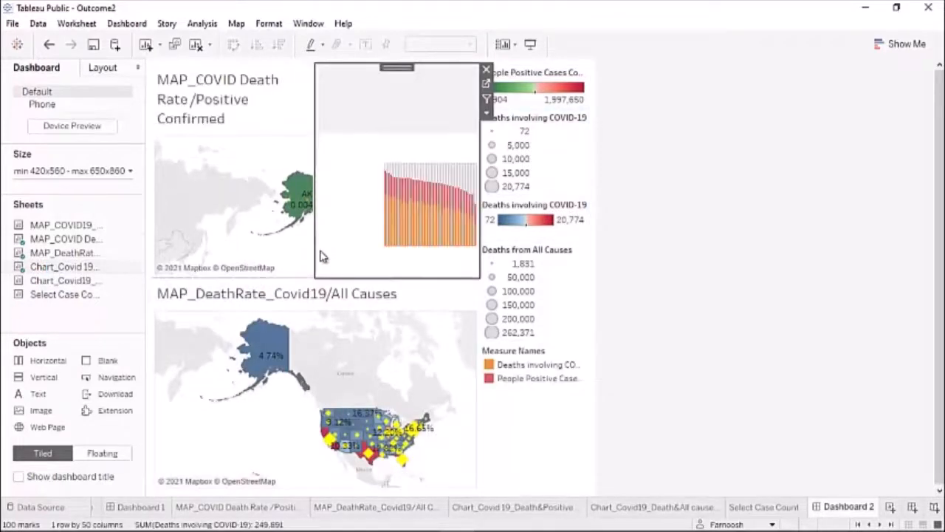
pyautogui.moveTo(62, 281); pyautogui.dragTo(323, 392)
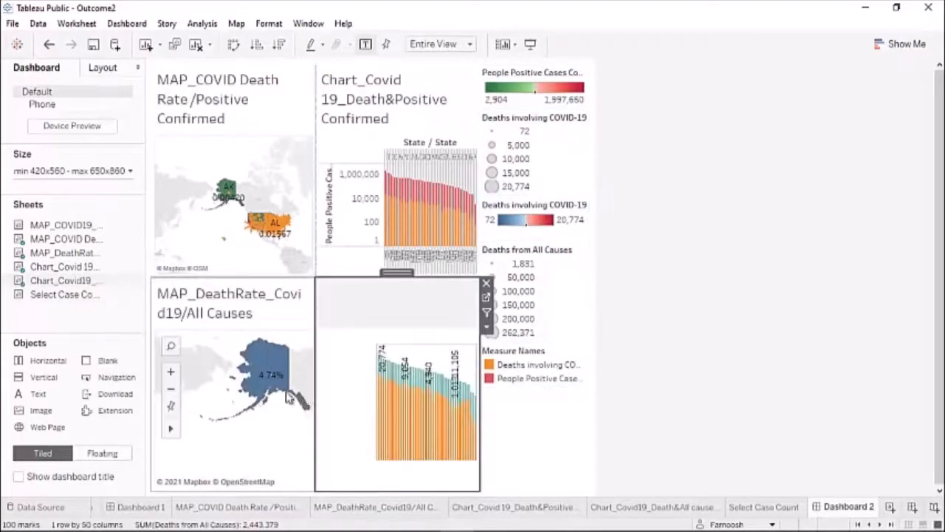
pyautogui.moveTo(60, 294); pyautogui.dragTo(466, 404)
pyautogui.moveTo(435, 432); pyautogui.dragTo(422, 437)
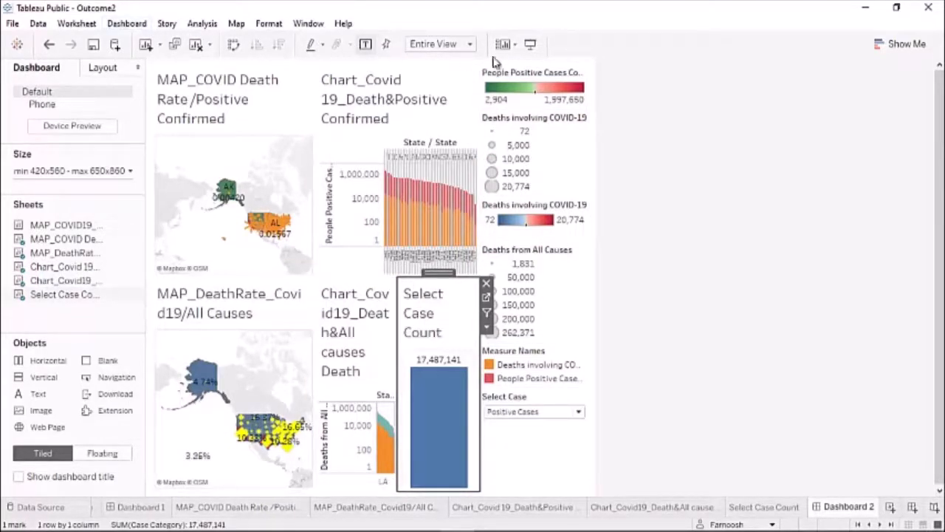
# Add the filter action Filter1 to Dashboard 2, run on Menu, with all source sheets cleared and all target sheets kept
pyautogui.click(122, 27)
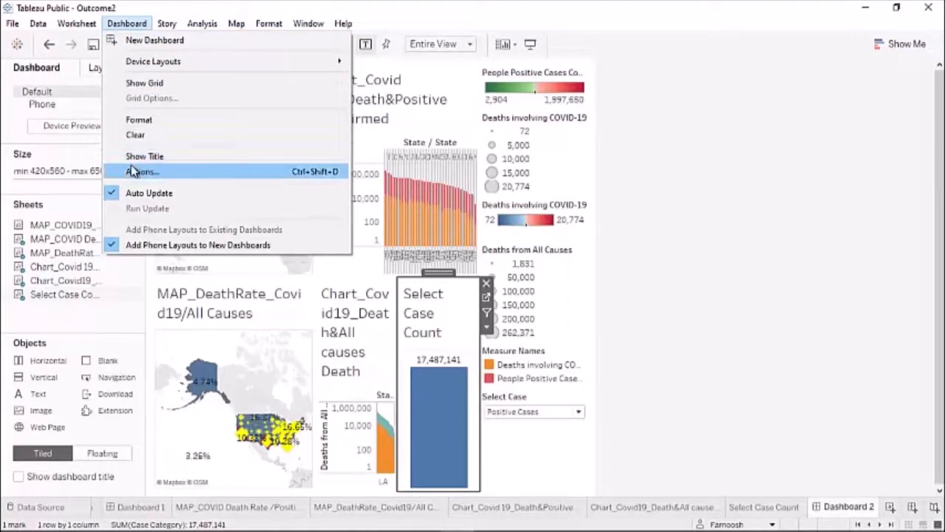
pyautogui.click(131, 172)
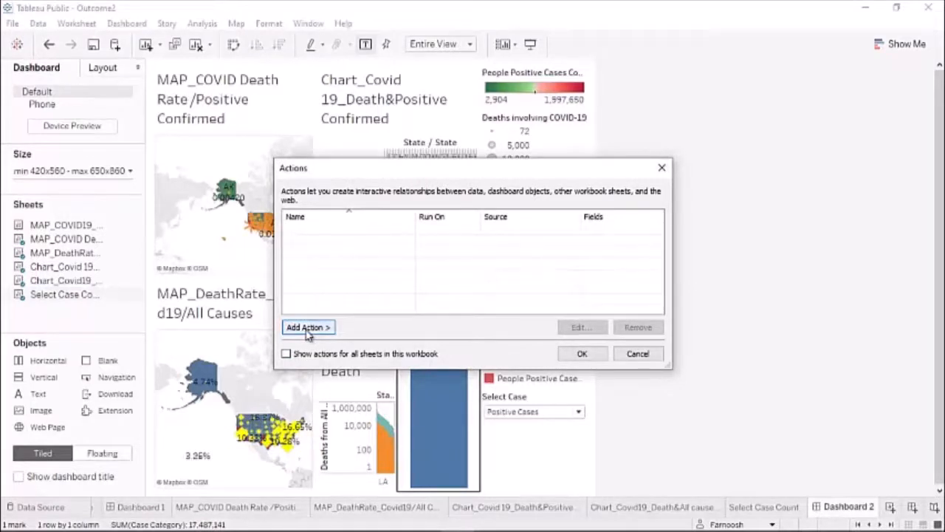
pyautogui.click(309, 333)
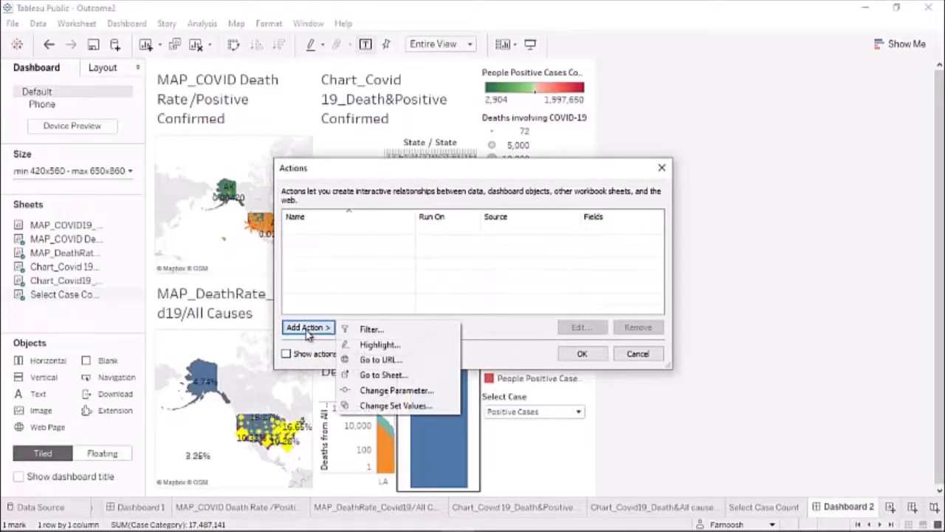
pyautogui.click(412, 330)
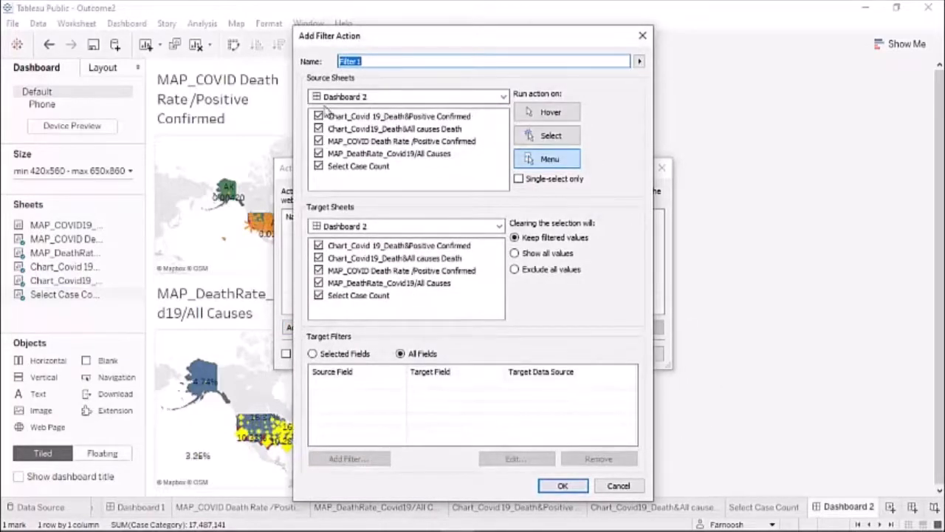
pyautogui.click(318, 117)
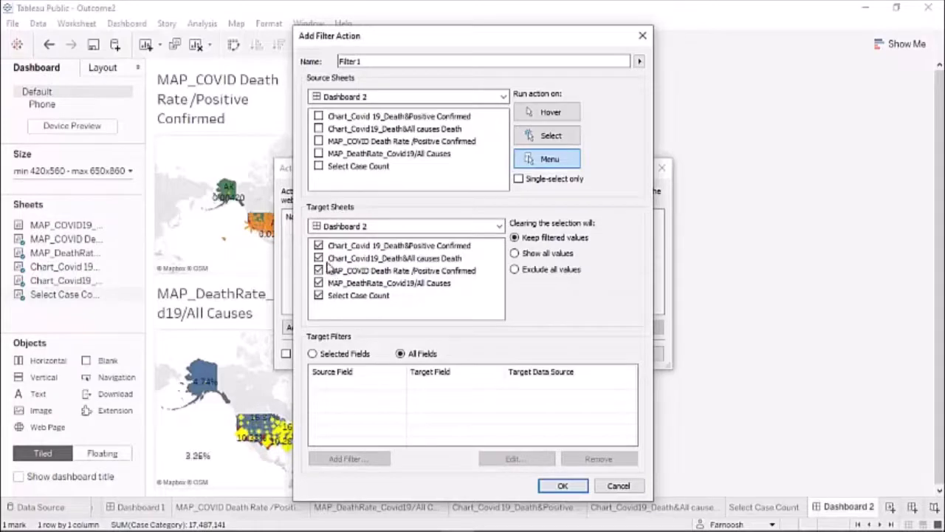
pyautogui.click(561, 489)
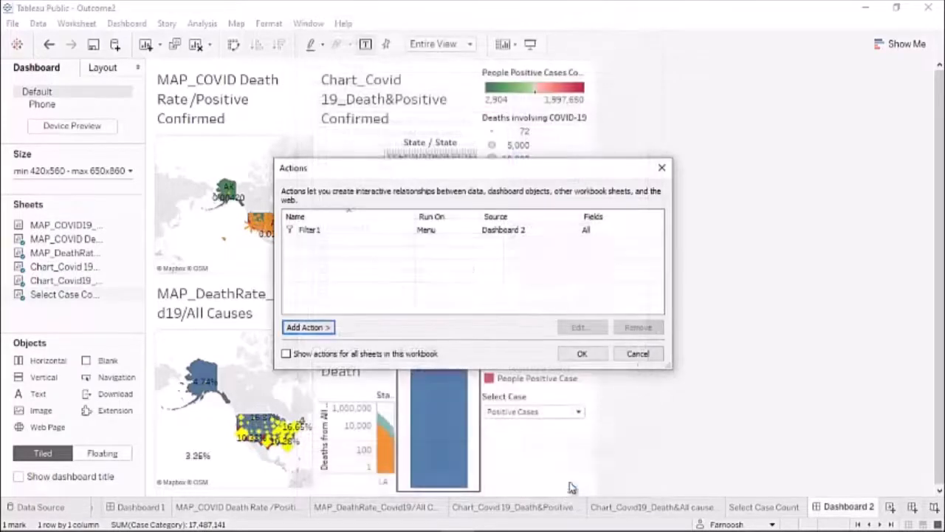
pyautogui.click(583, 354)
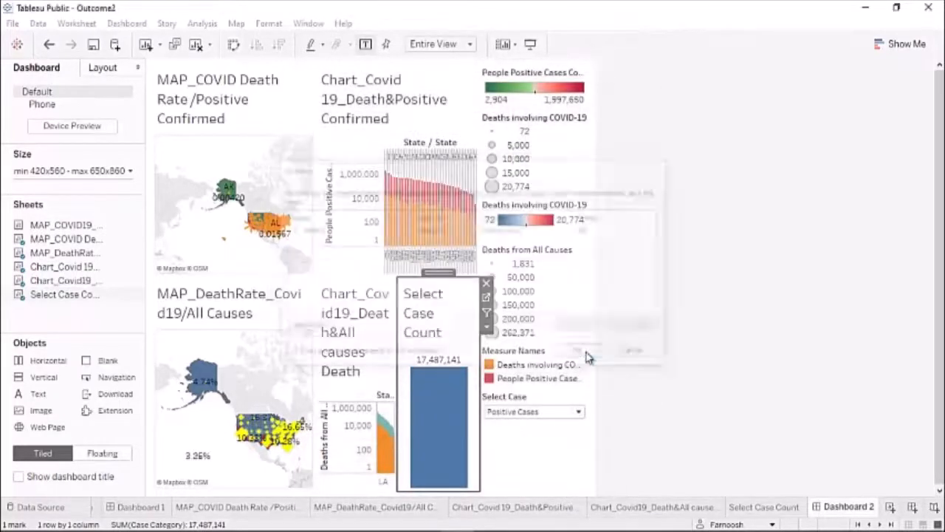
# Show the More/Less Fatal filter of the Select Case Count sheet on the dashboard
pyautogui.click(513, 46)
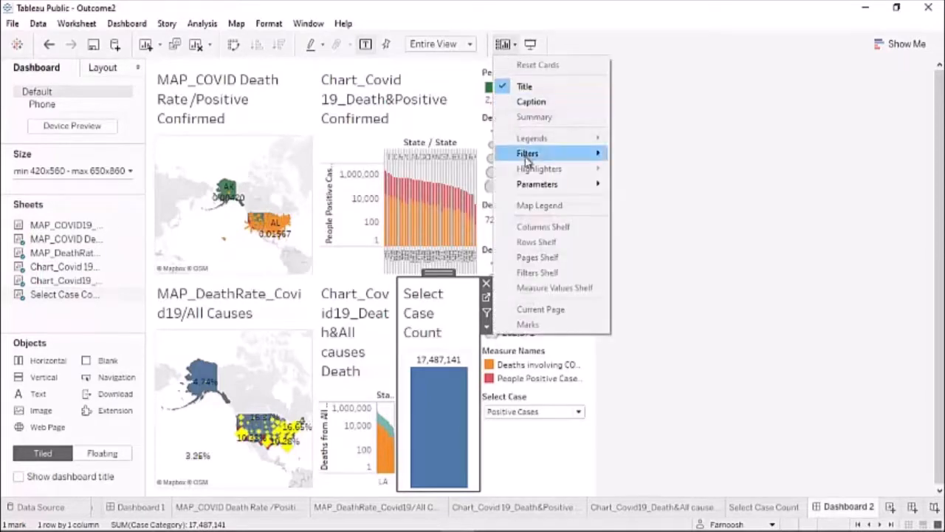
pyautogui.moveTo(541, 160)
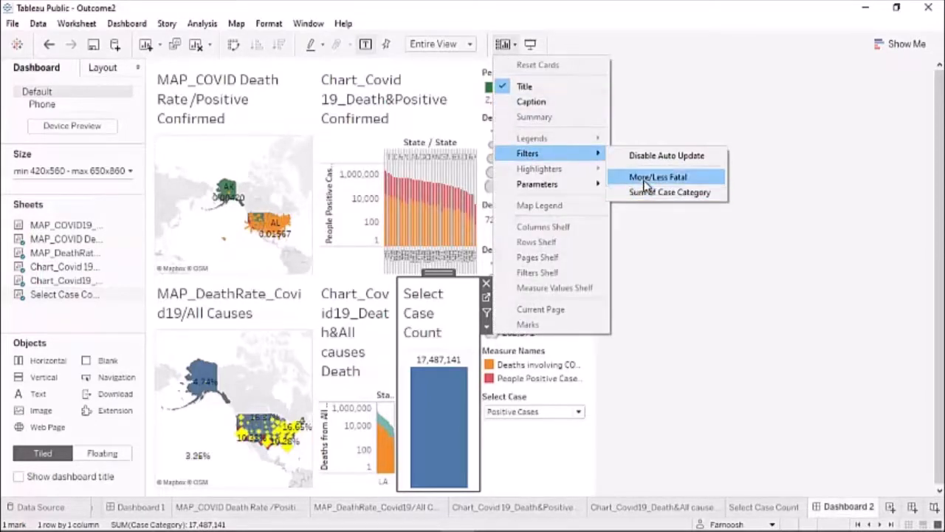
pyautogui.click(657, 177)
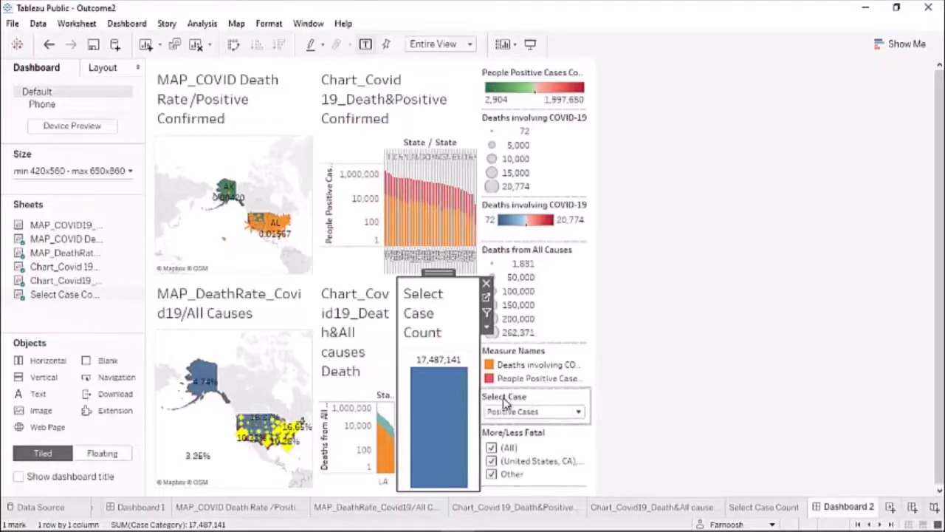
# Remove the Select Case control and the Measure Names and Deaths from All Causes legends from the dashboard
pyautogui.click(547, 398)
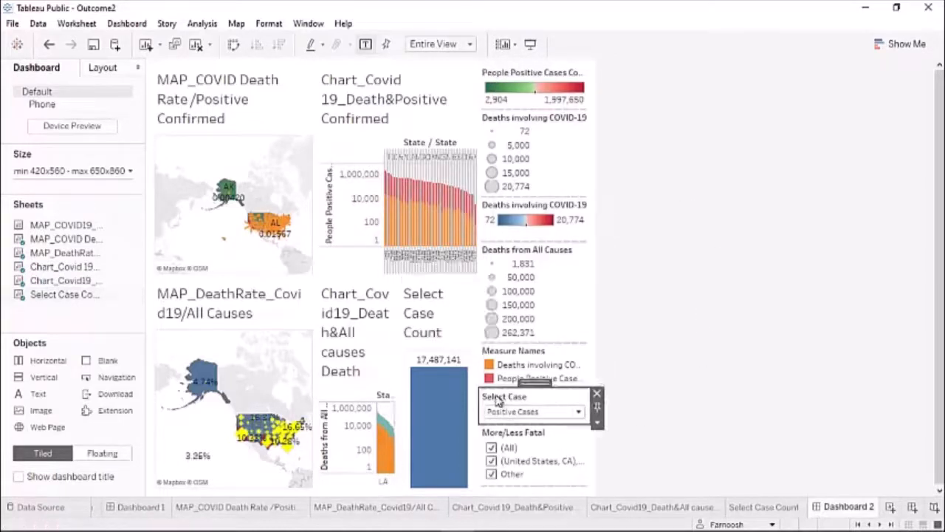
pyautogui.click(595, 394)
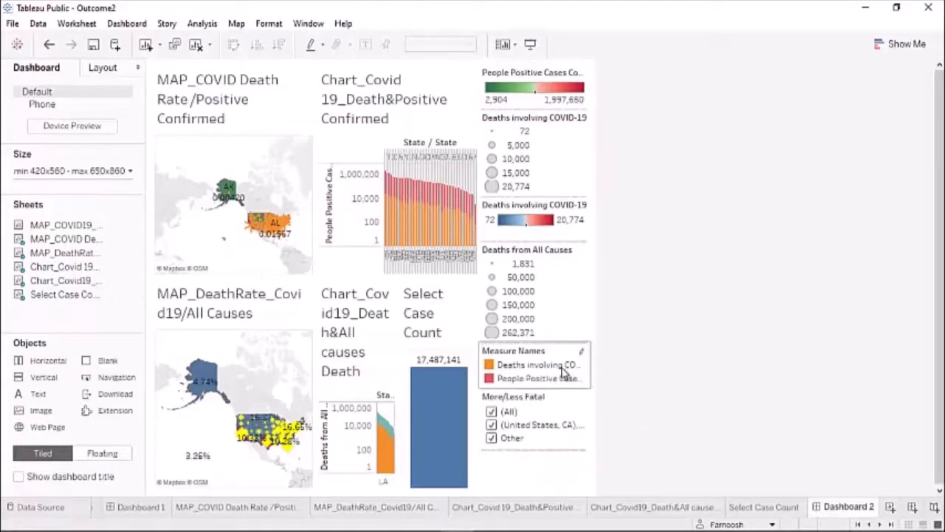
pyautogui.click(554, 359)
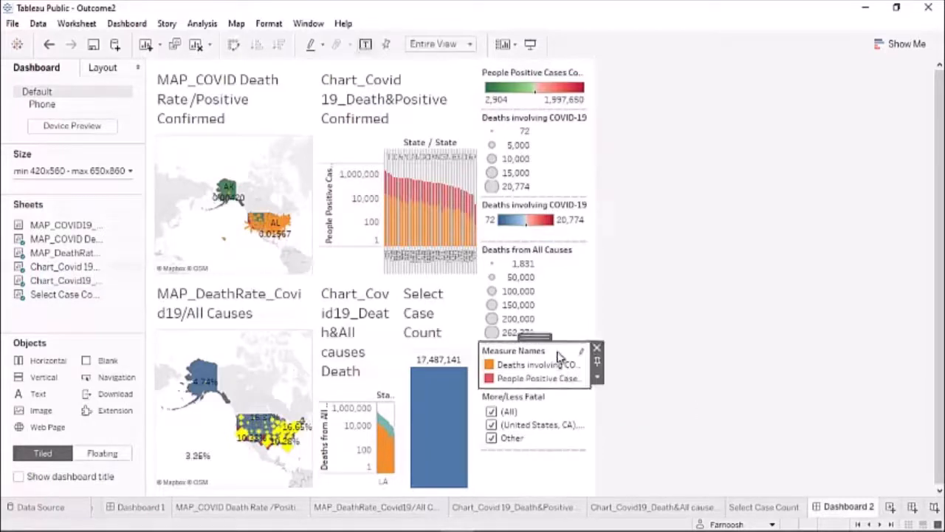
pyautogui.click(596, 349)
pyautogui.click(564, 277)
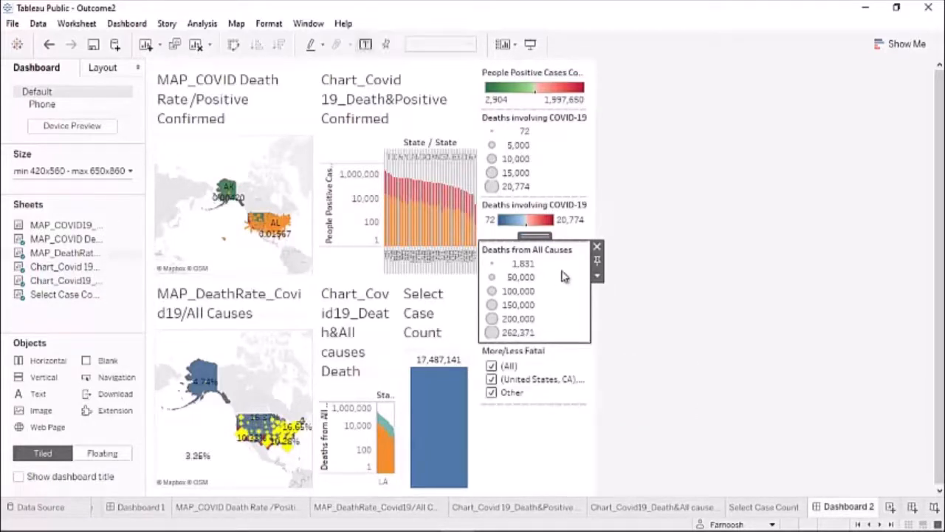
pyautogui.click(596, 249)
# Remove both Deaths involving COVID-19 legends and the People Positive Cases colour legend from the dashboard
pyautogui.click(574, 217)
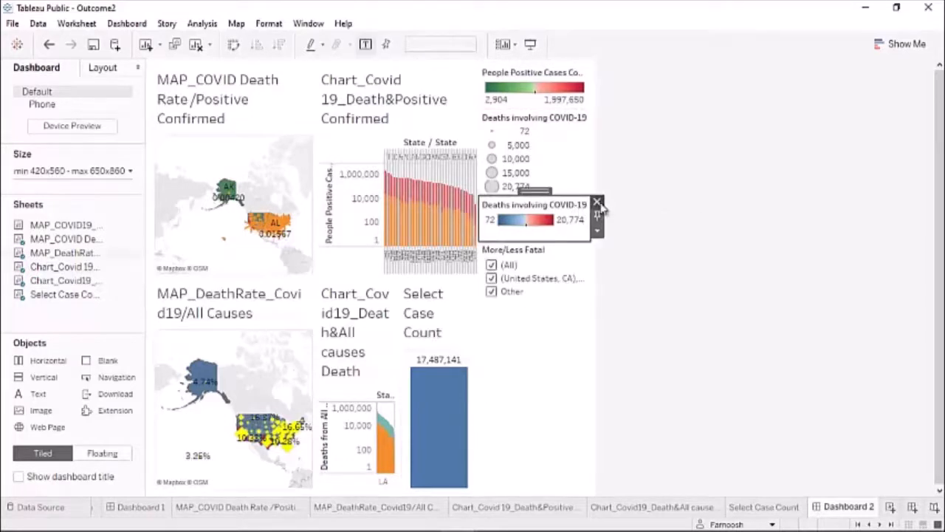
pyautogui.click(596, 202)
pyautogui.click(570, 166)
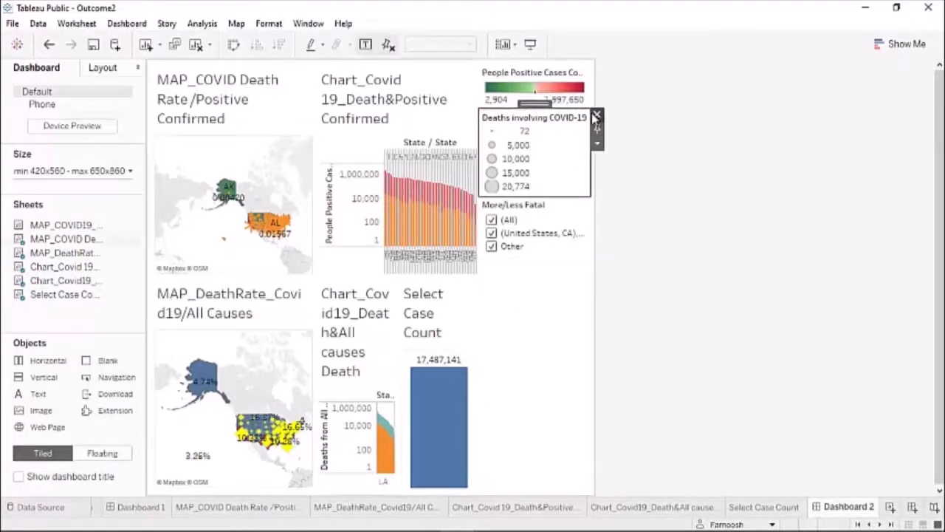
pyautogui.click(596, 116)
pyautogui.click(573, 85)
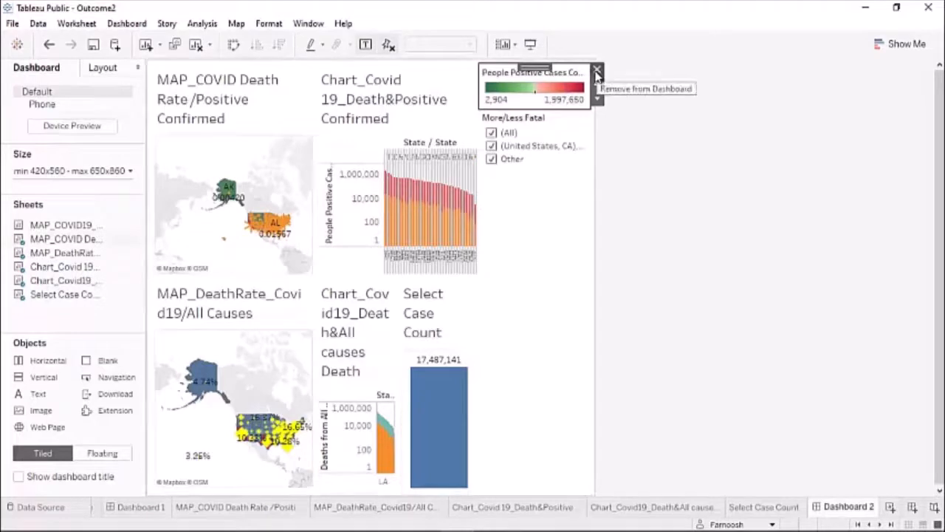
pyautogui.click(597, 72)
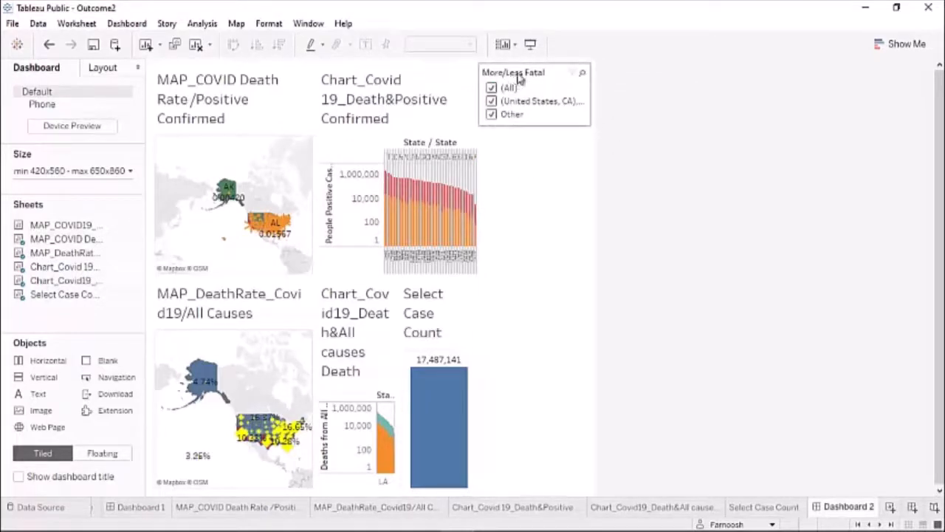
# Change the More/Less Fatal filter to a Single Value (dropdown) control and check its options
pyautogui.click(575, 79)
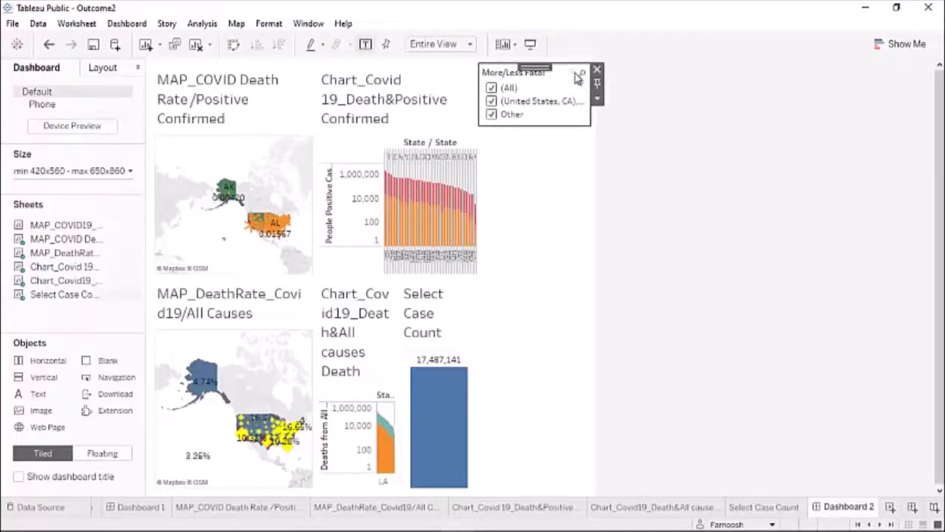
pyautogui.rightClick(578, 78)
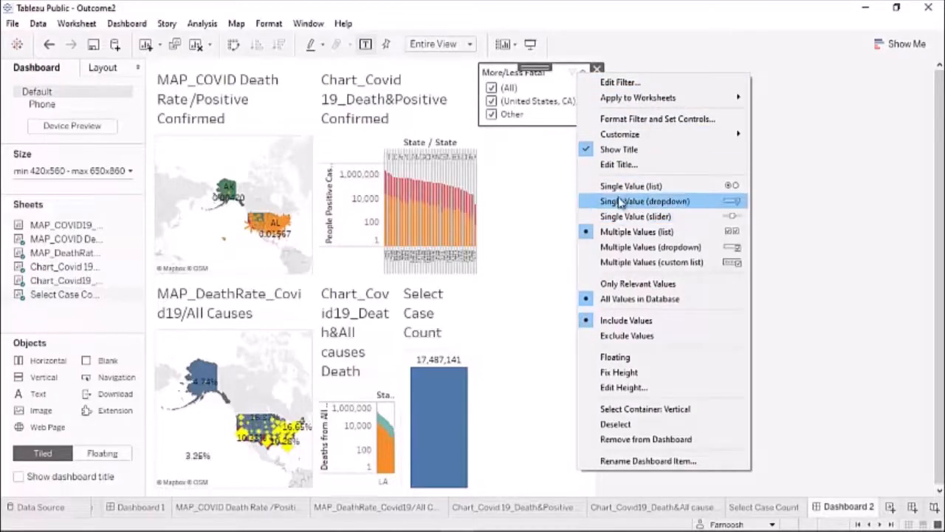
pyautogui.click(714, 206)
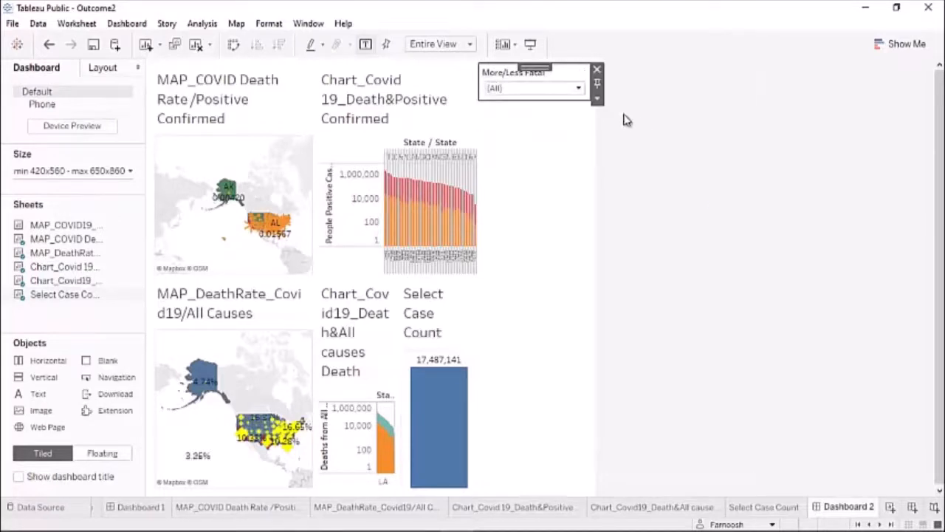
pyautogui.click(579, 89)
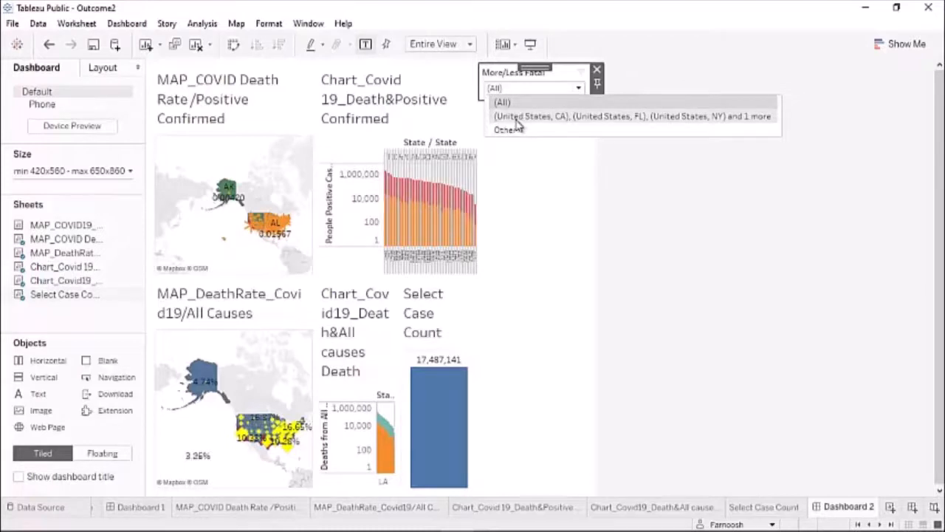
pyautogui.click(572, 167)
pyautogui.click(496, 190)
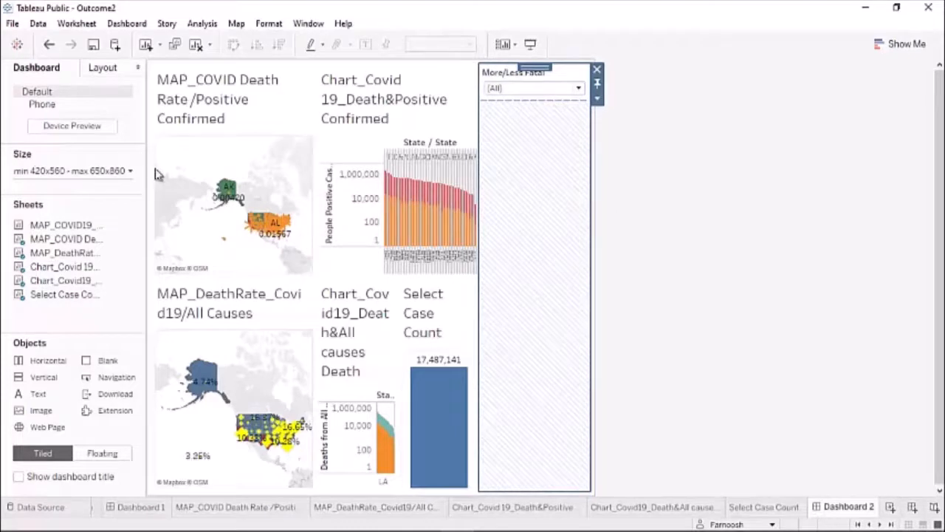
# Set the dashboard size to Automatic and widen the Chart_Covid19_Death&All causes Death sheet beside Select Case Count
pyautogui.click(129, 174)
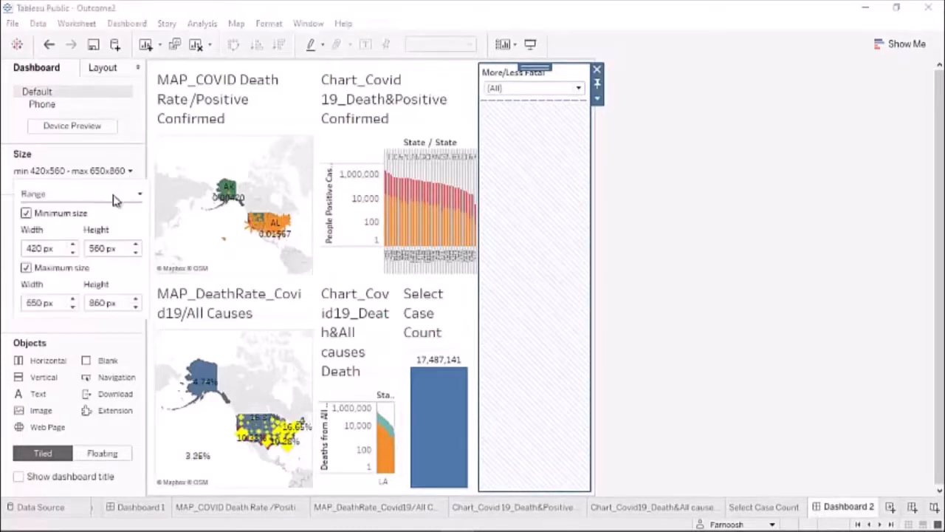
pyautogui.click(113, 196)
pyautogui.click(59, 218)
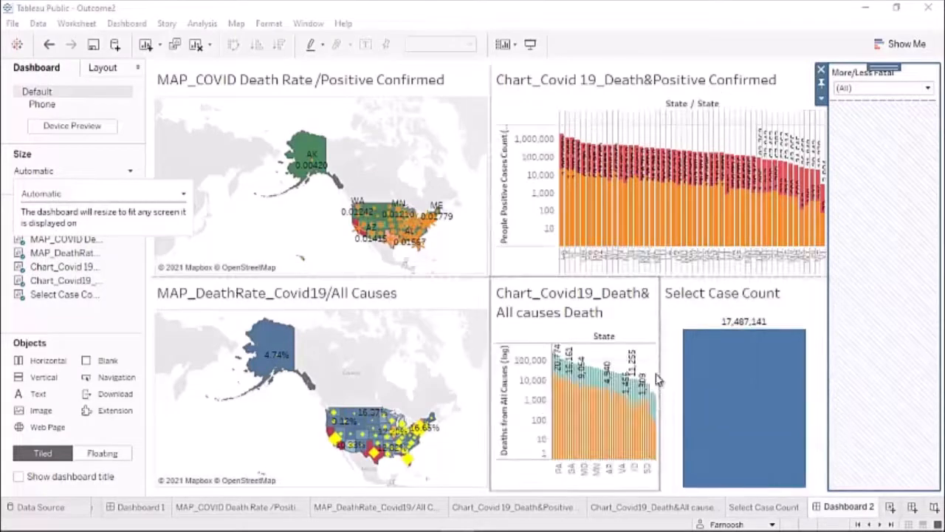
pyautogui.moveTo(660, 325); pyautogui.dragTo(746, 341)
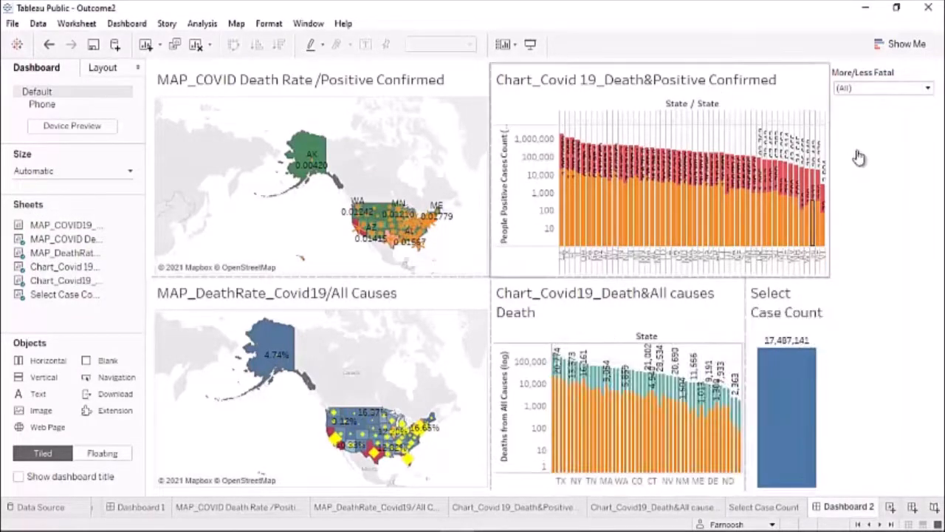
# Test the More/Less Fatal filter with the CA, FL, NY and 1 more group, and reset it to (All)
pyautogui.click(927, 90)
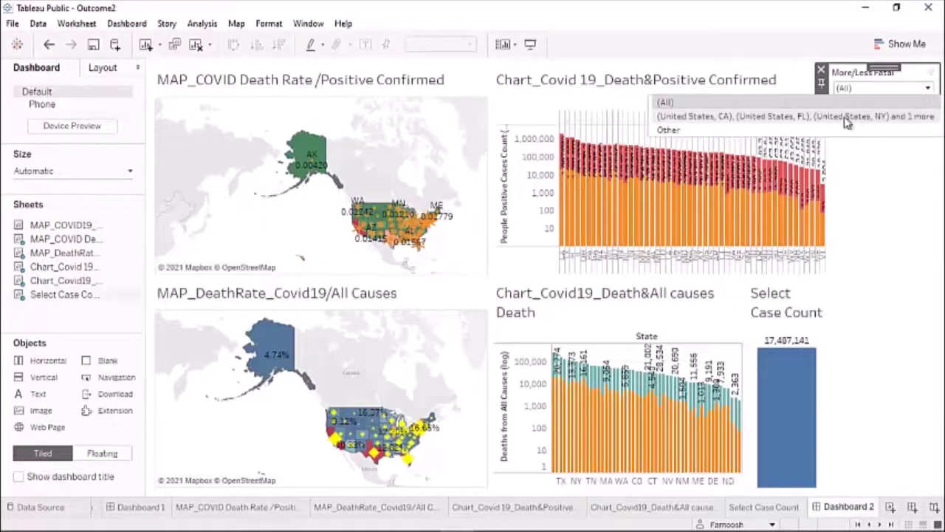
pyautogui.click(777, 116)
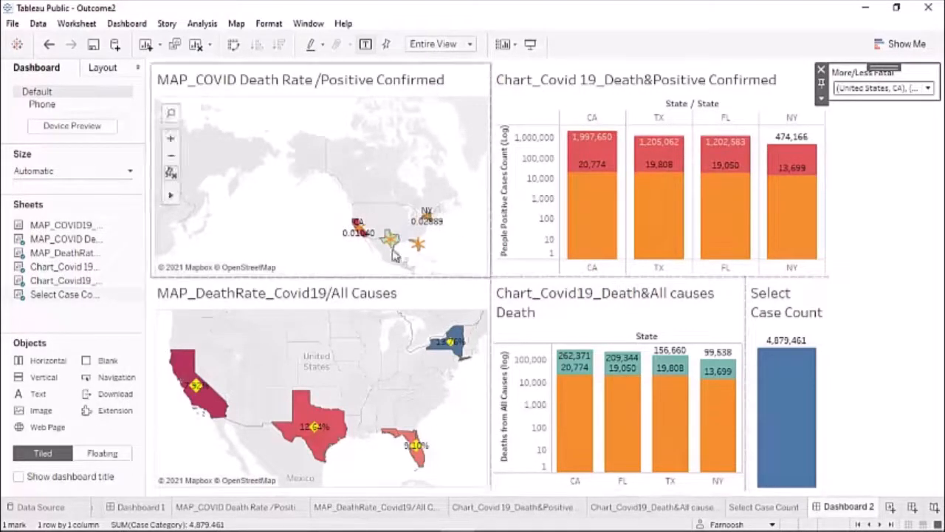
pyautogui.click(929, 89)
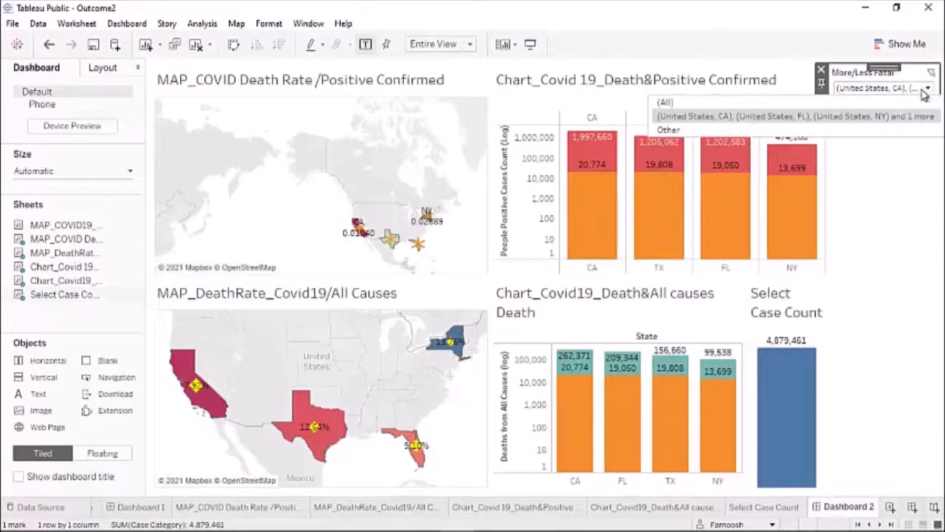
pyautogui.click(665, 102)
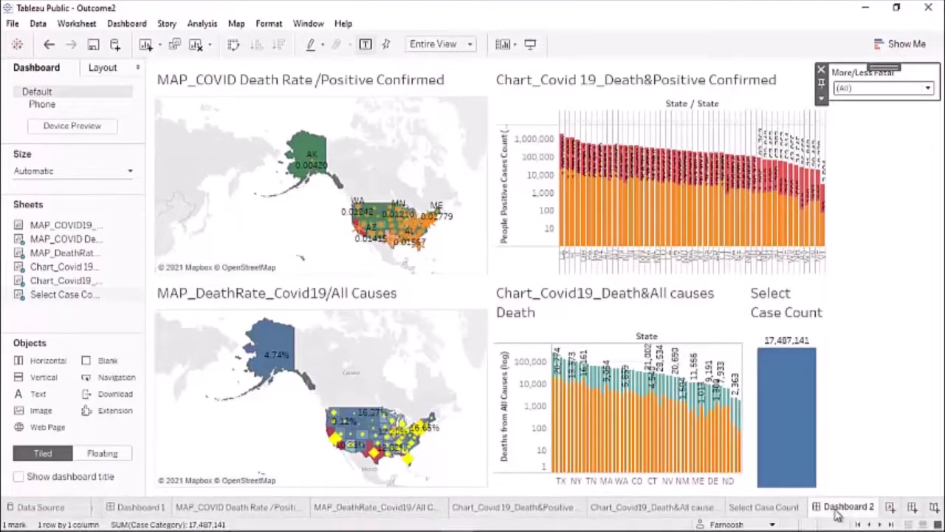
# Save the workbook with Save to Tableau Public As
pyautogui.click(11, 24)
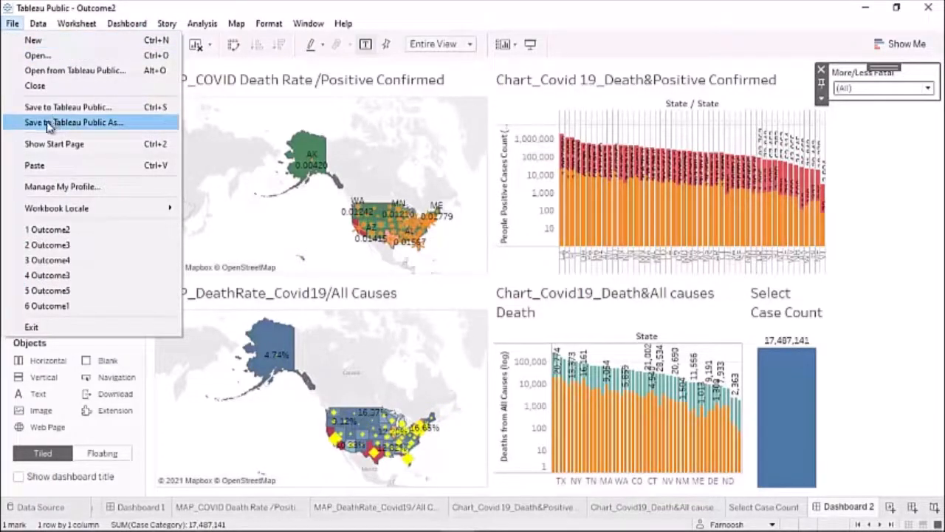
pyautogui.click(116, 124)
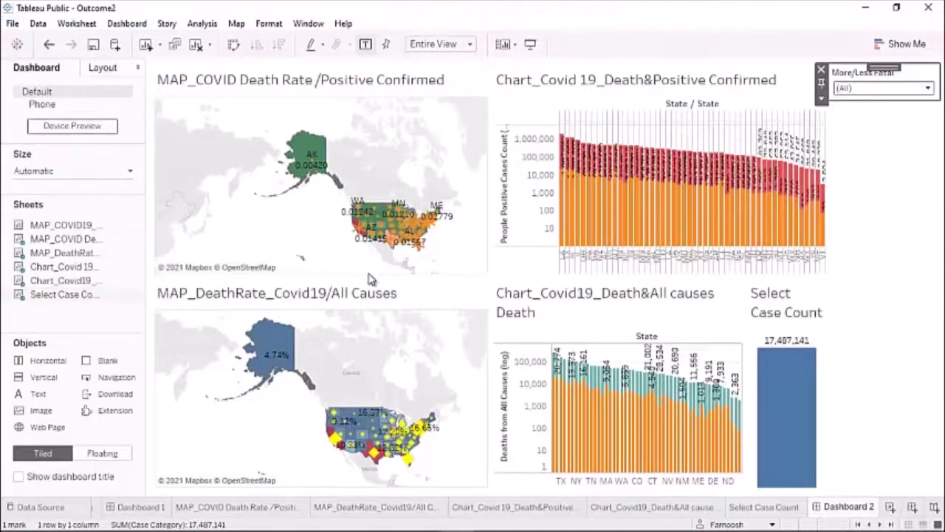